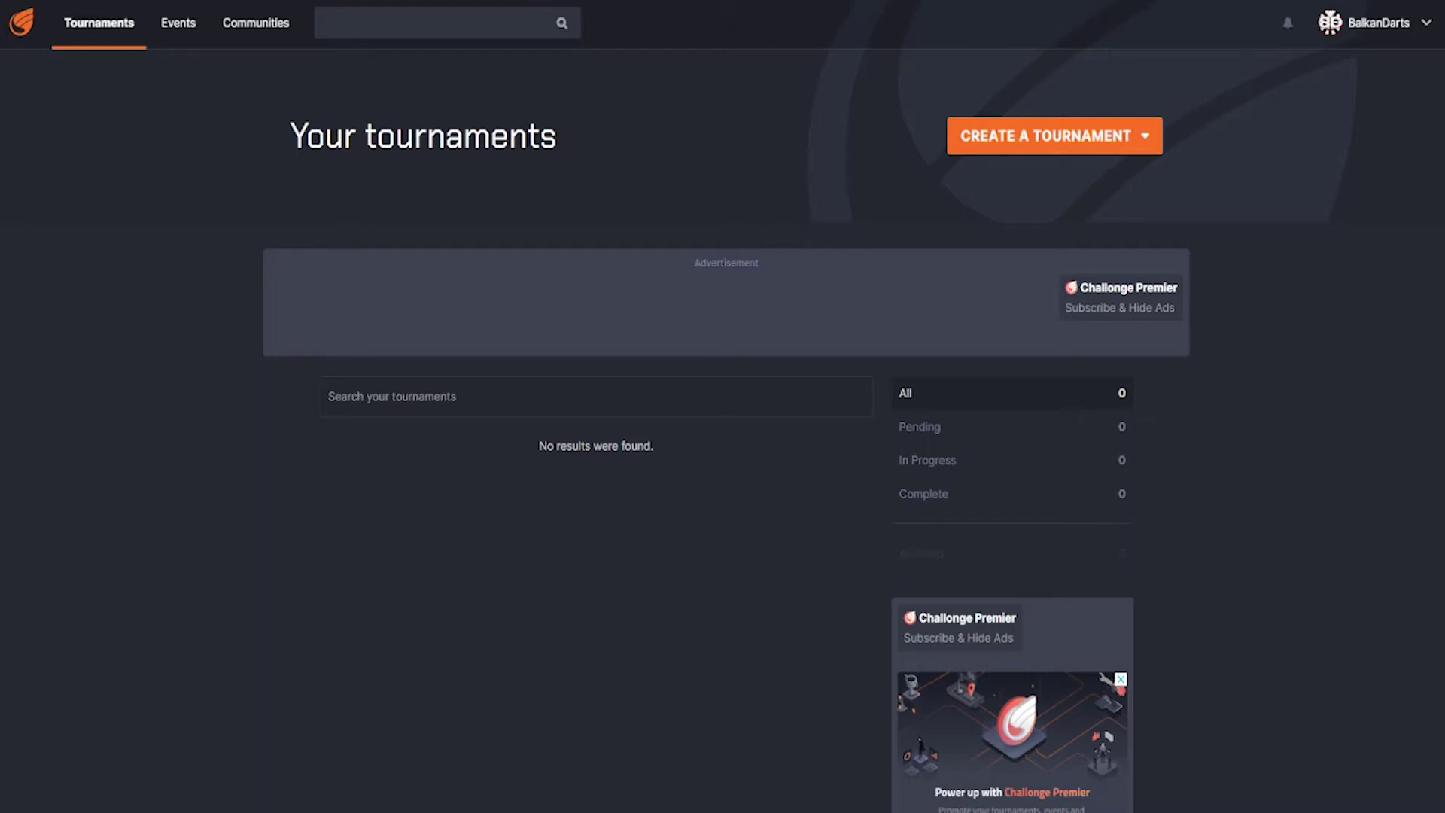
- Start a new standard tournament named 'Sample za dartere I'
click(1006, 135)
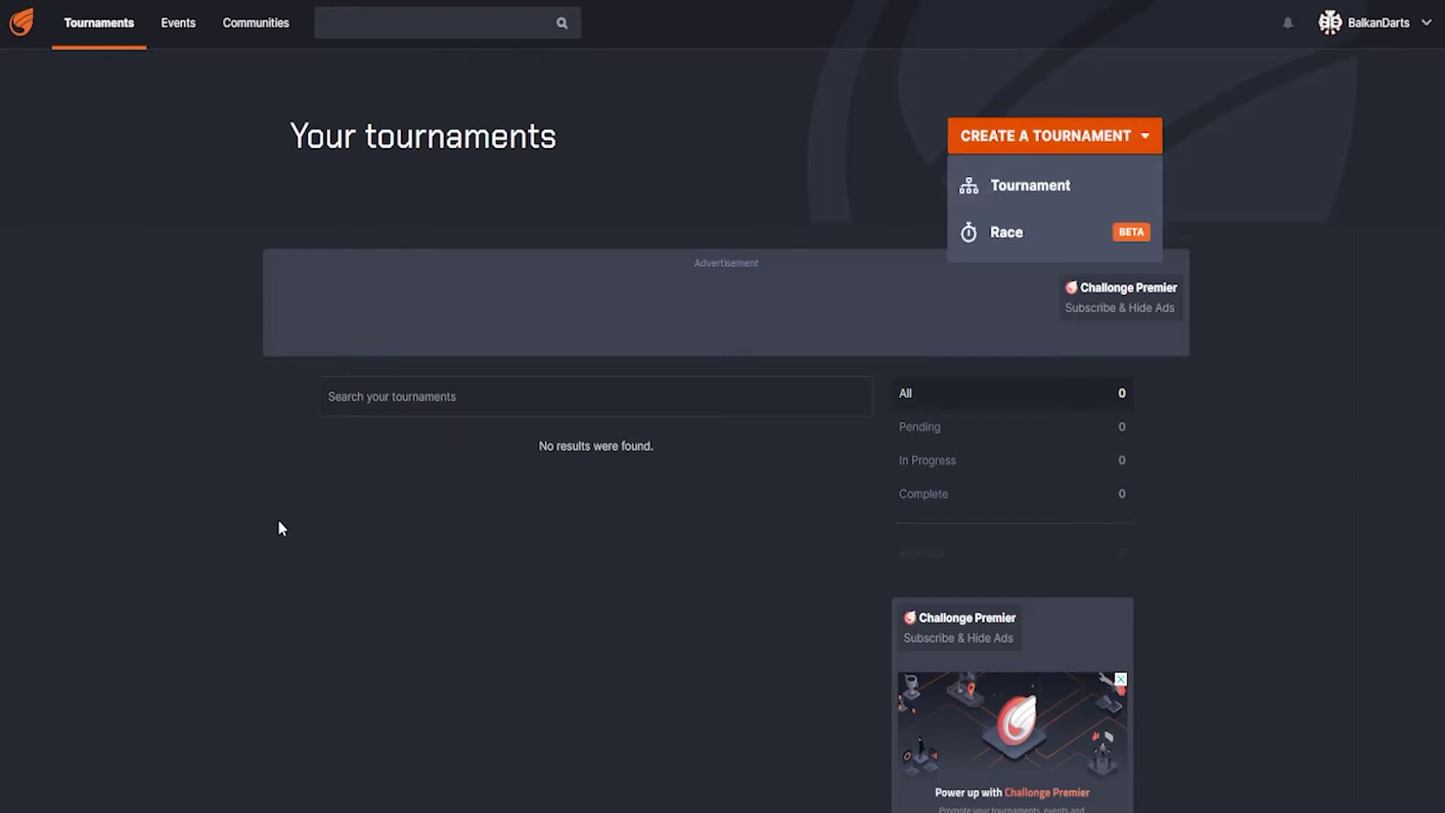
click(1025, 188)
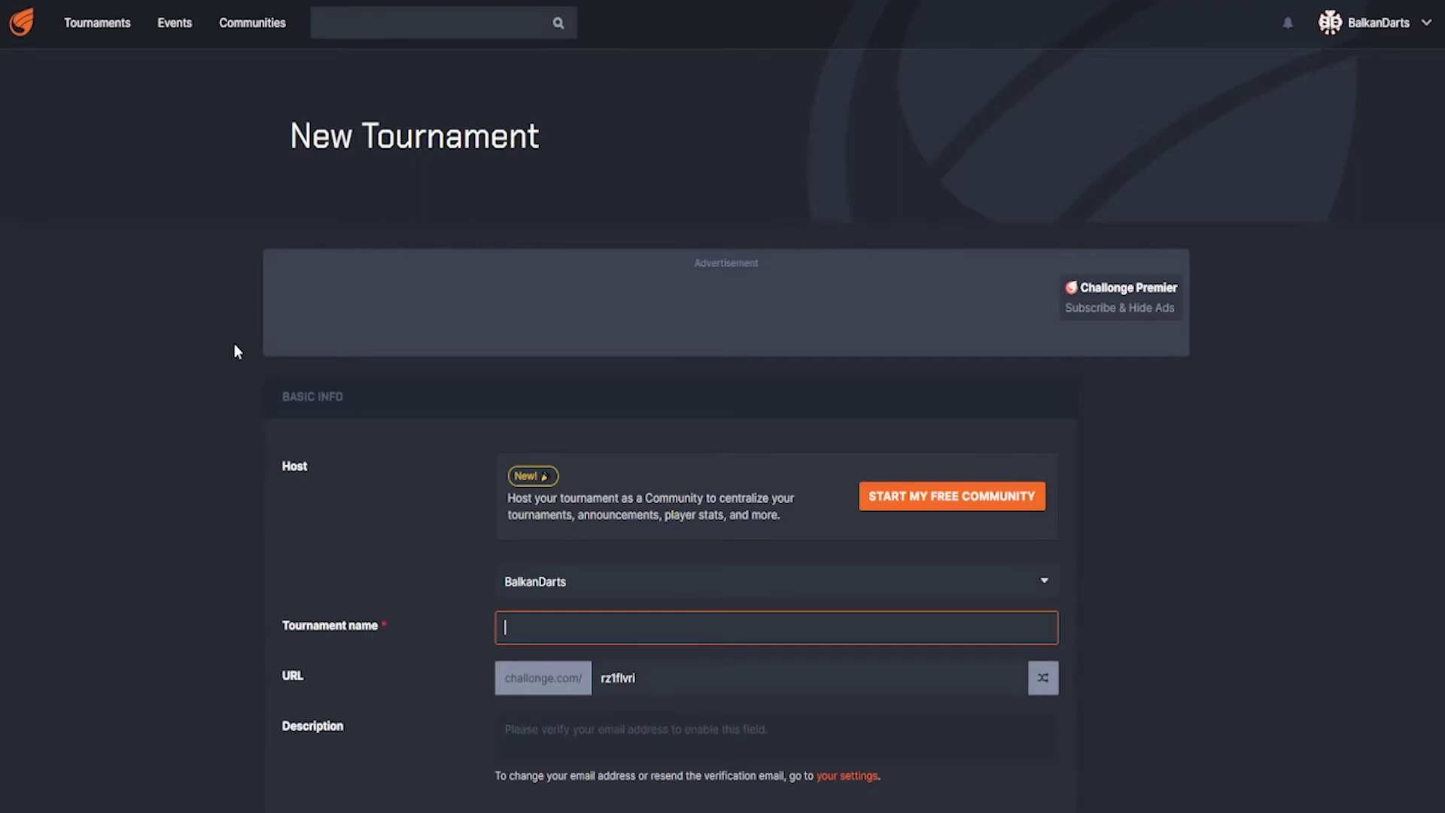
scroll(235, 351, down, 3)
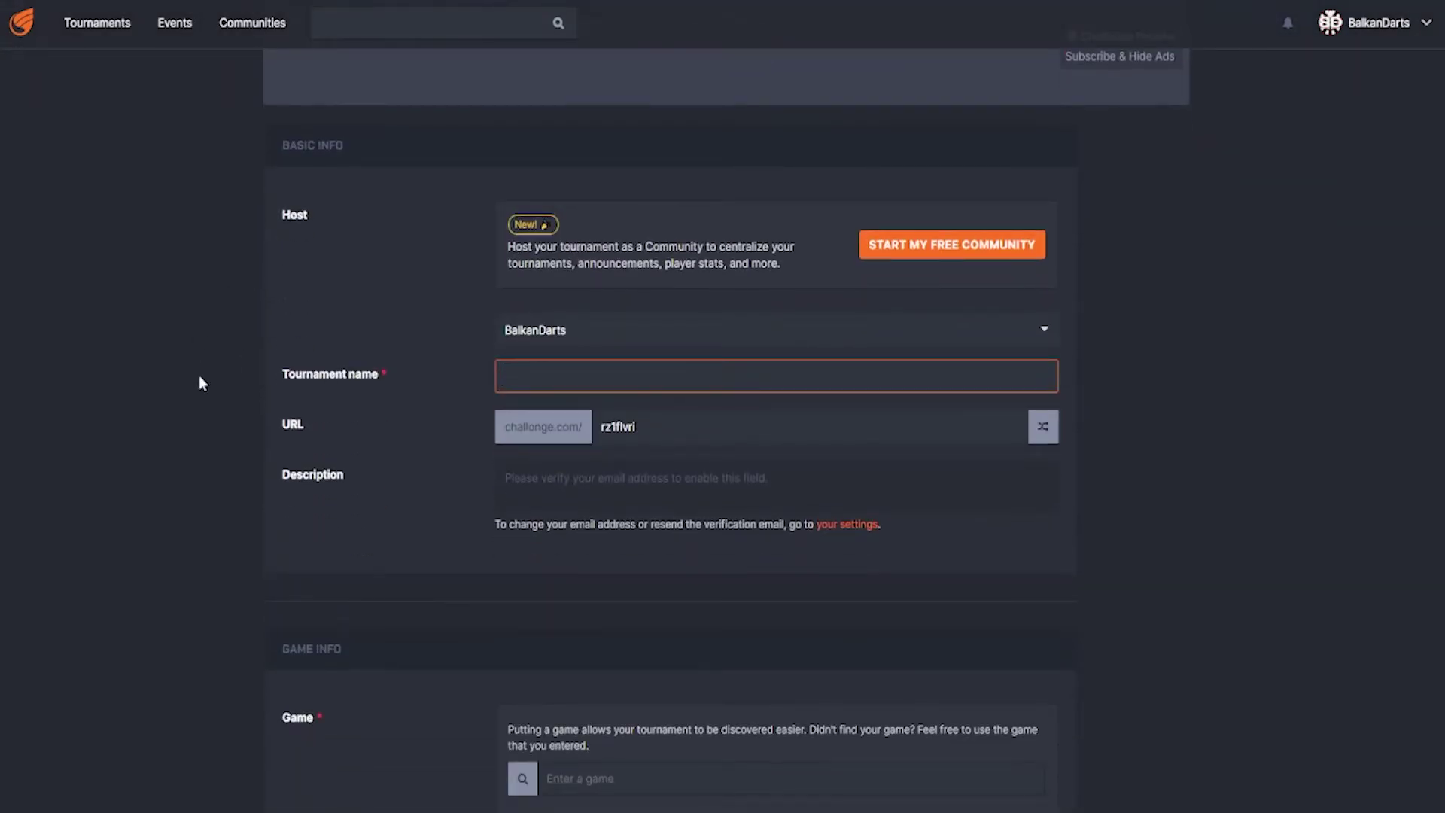
scroll(260, 360, down, 1)
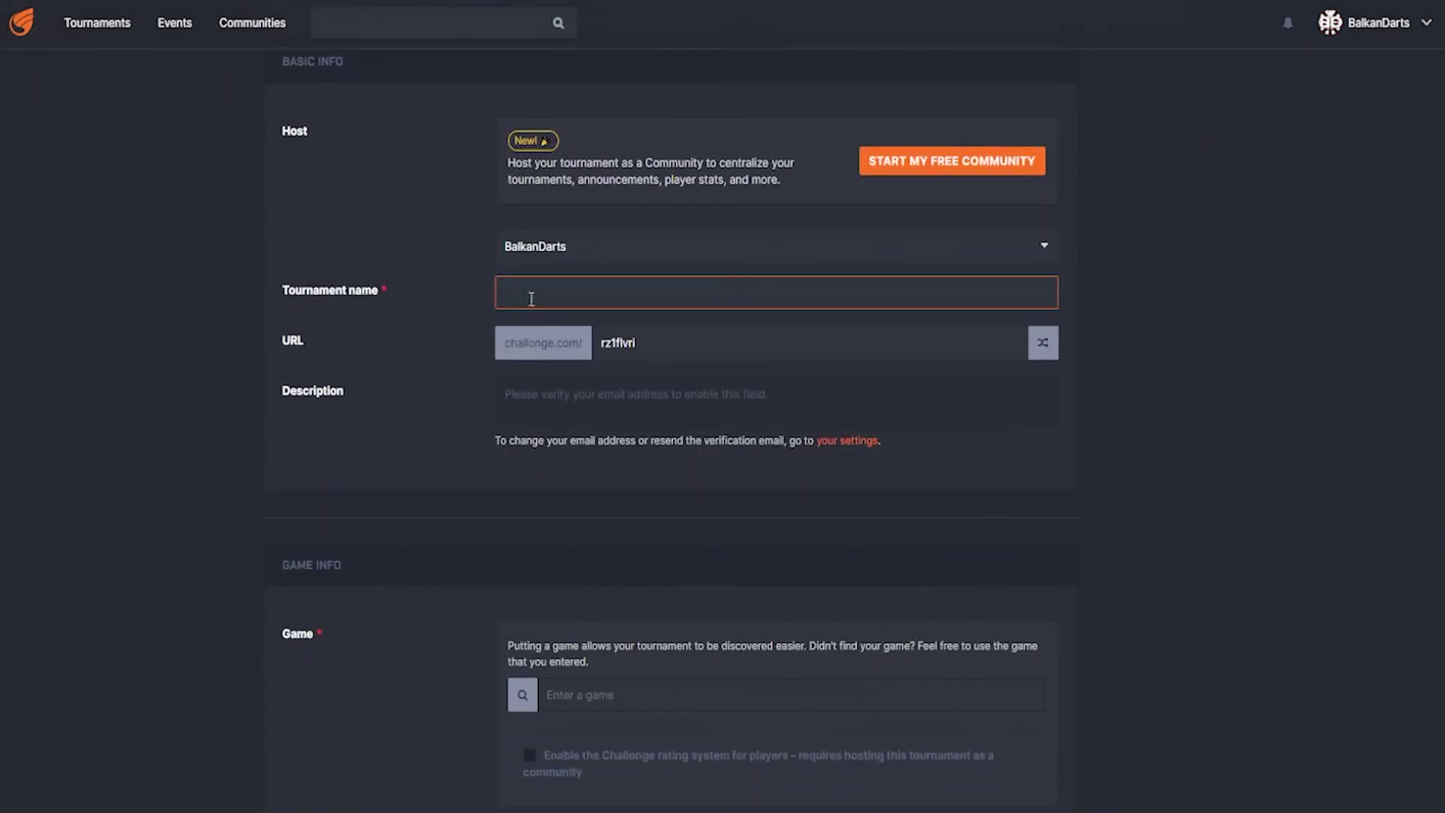
text(Sample za dartere)
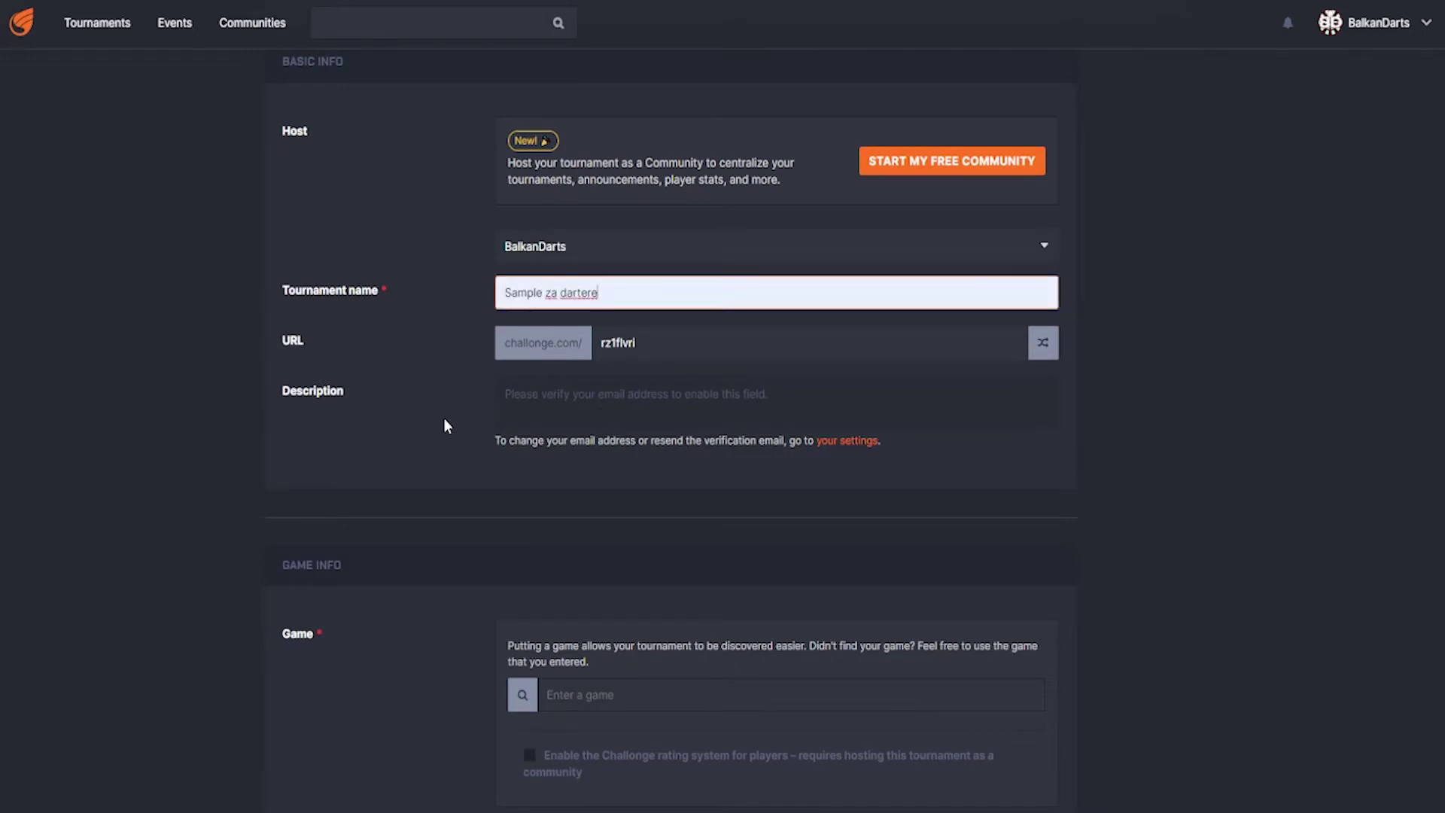
scroll(444, 419, down, 1)
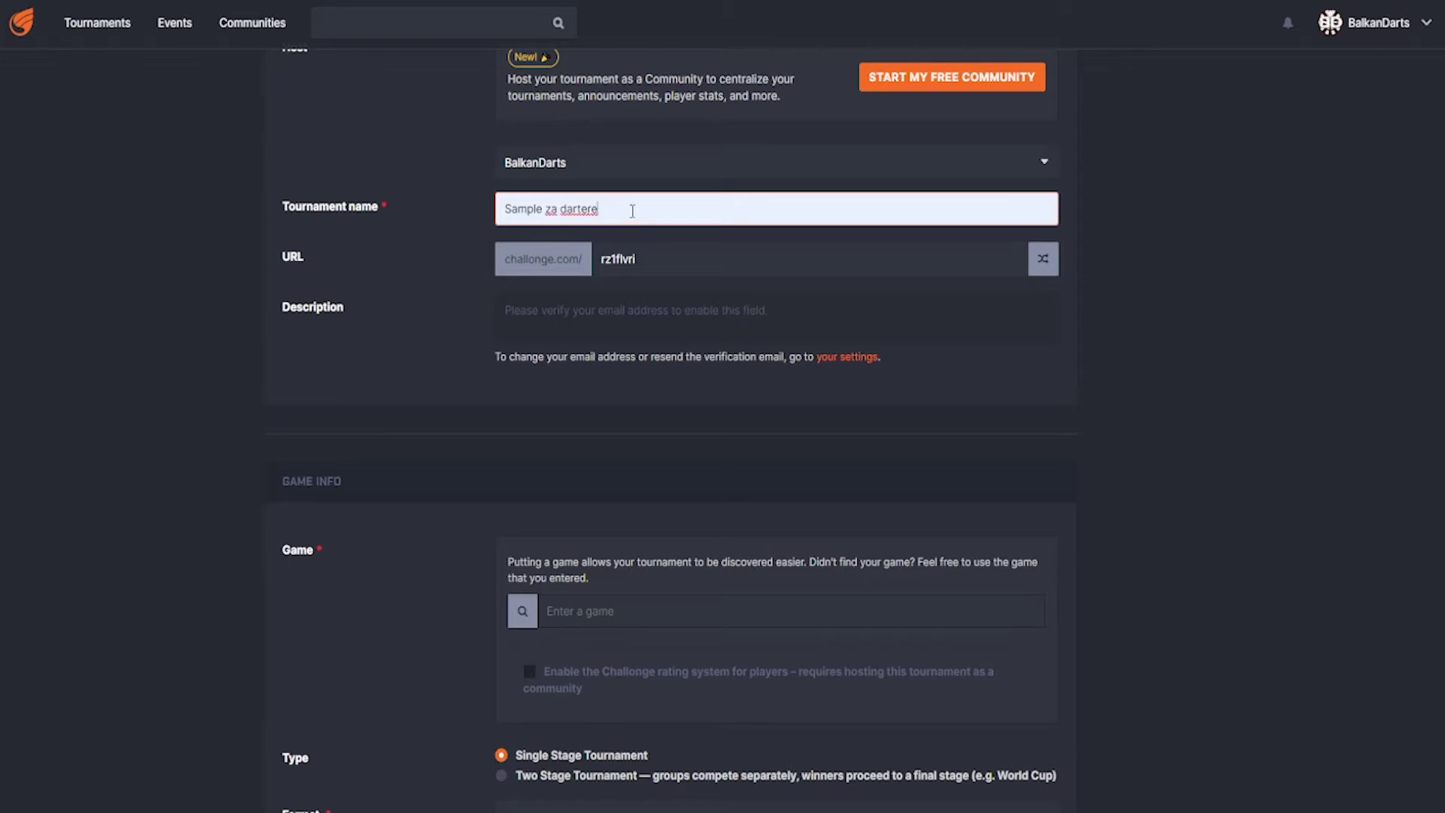
text(I)
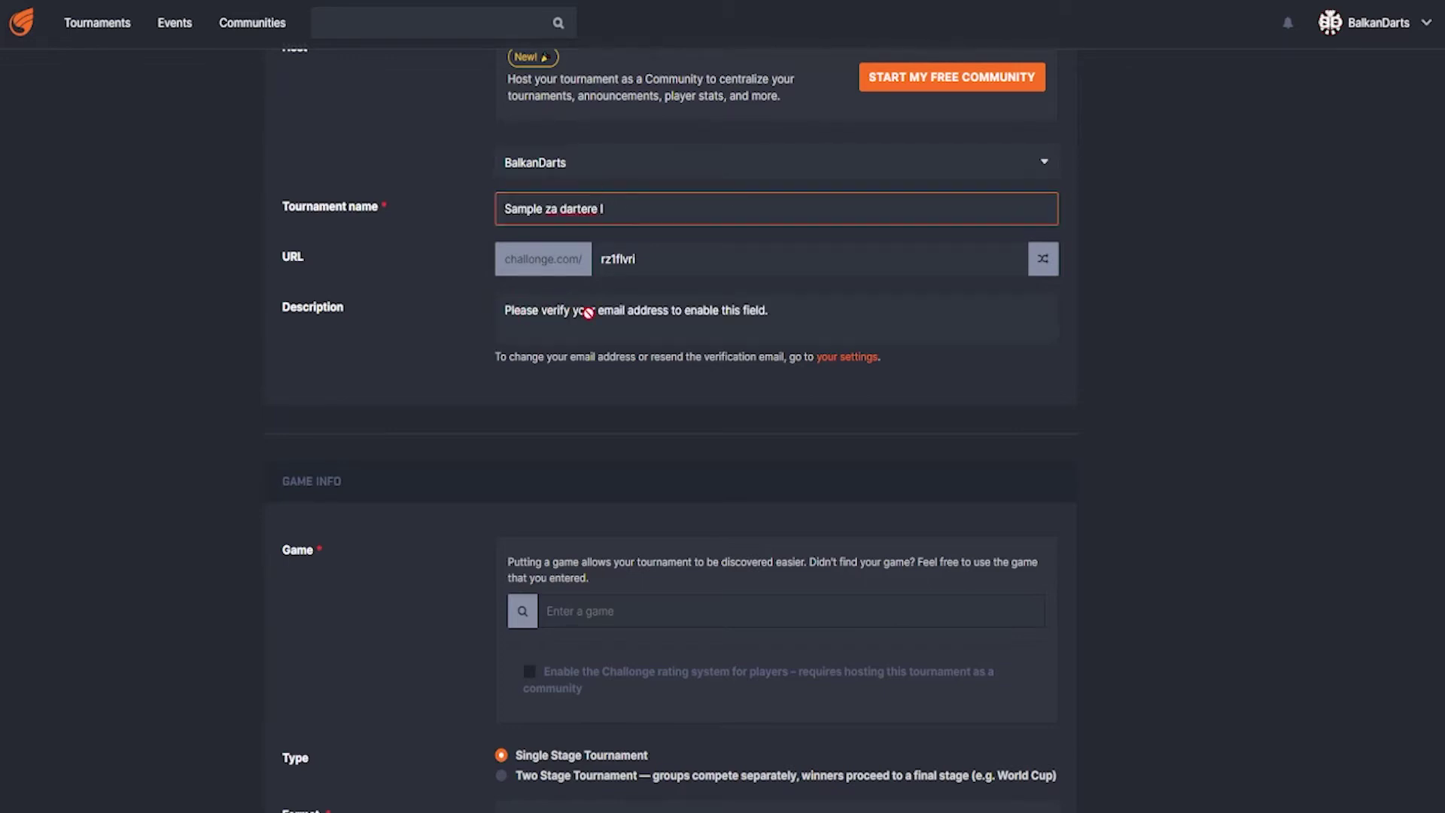
scroll(465, 452, down, 4)
scroll(494, 333, up, 5)
- Copy the name into the Game field and add 'Sample za dartere I' as a new game
drag(621, 309, 382, 290)
key(ctrl+c)
scroll(429, 407, down, 5)
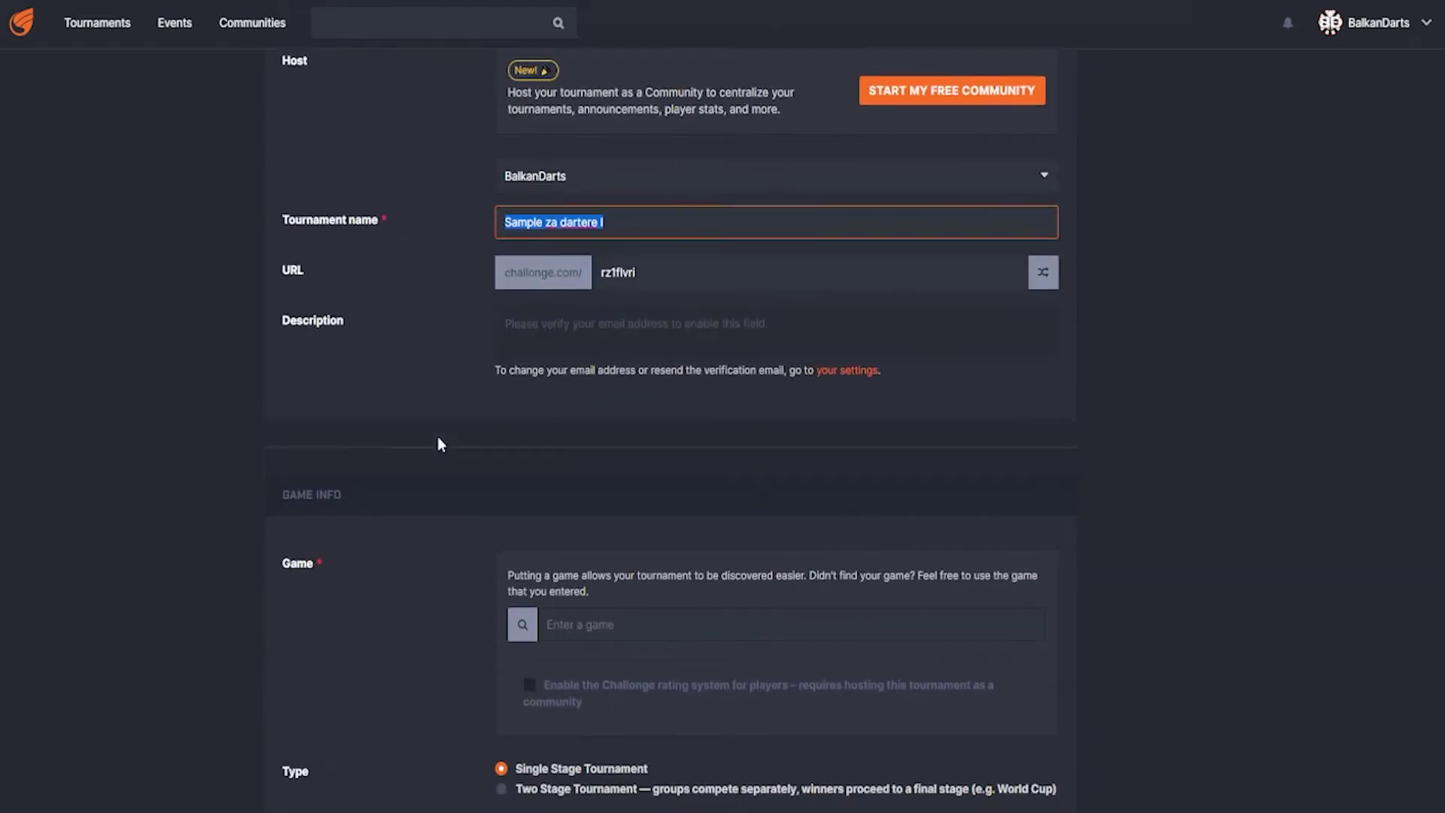
click(586, 355)
key(ctrl+v)
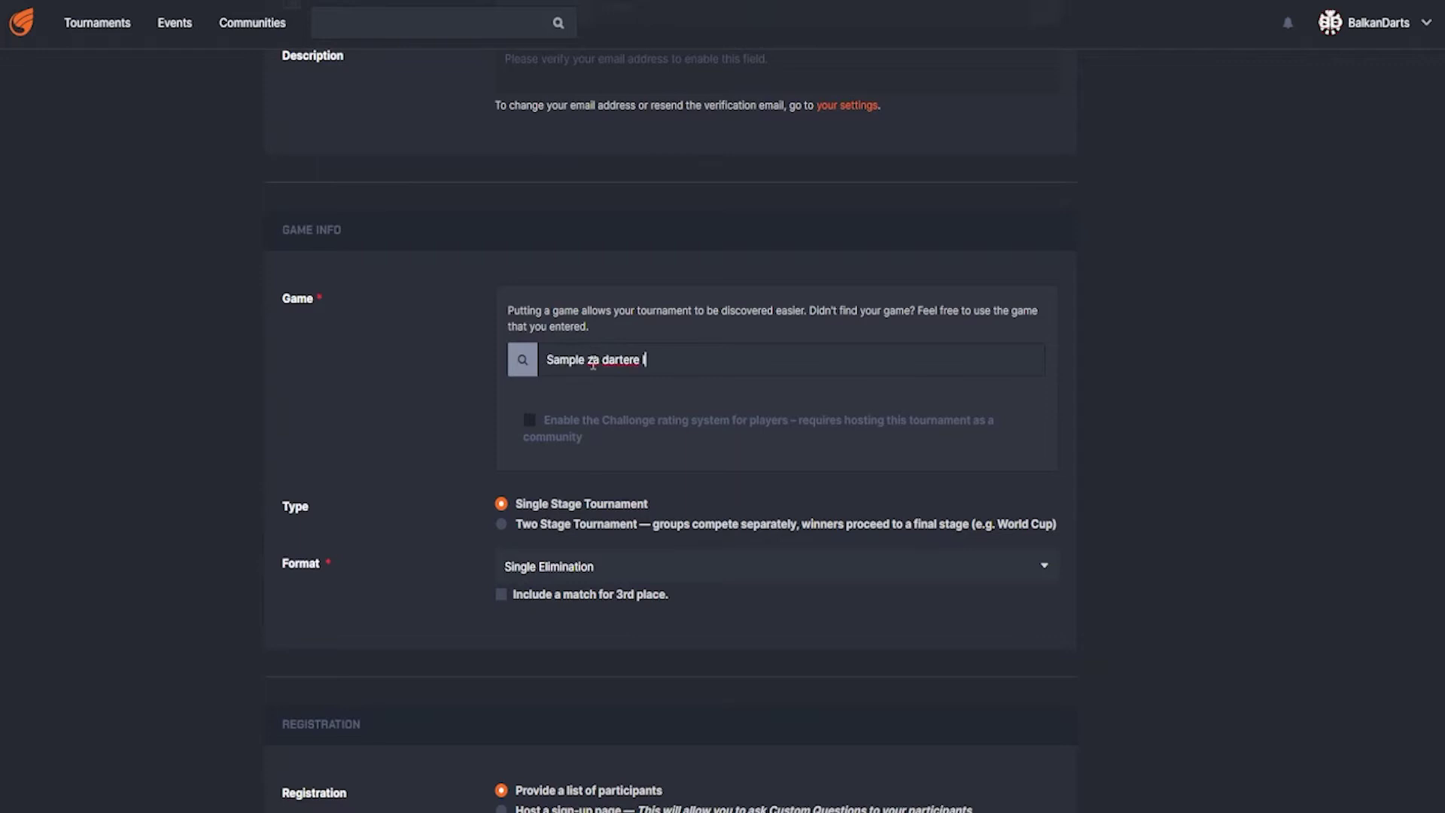
click(626, 404)
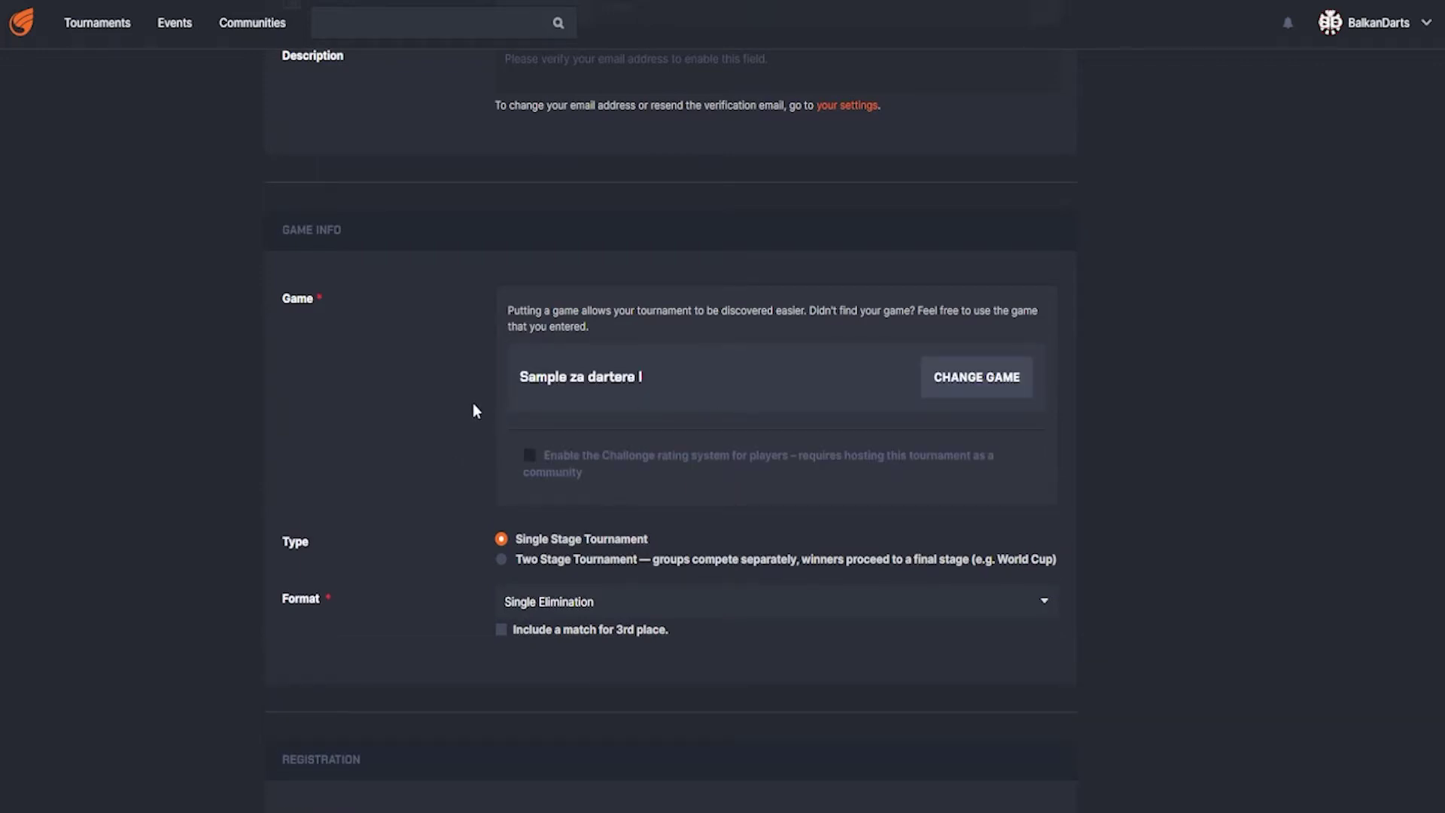
scroll(459, 406, down, 2)
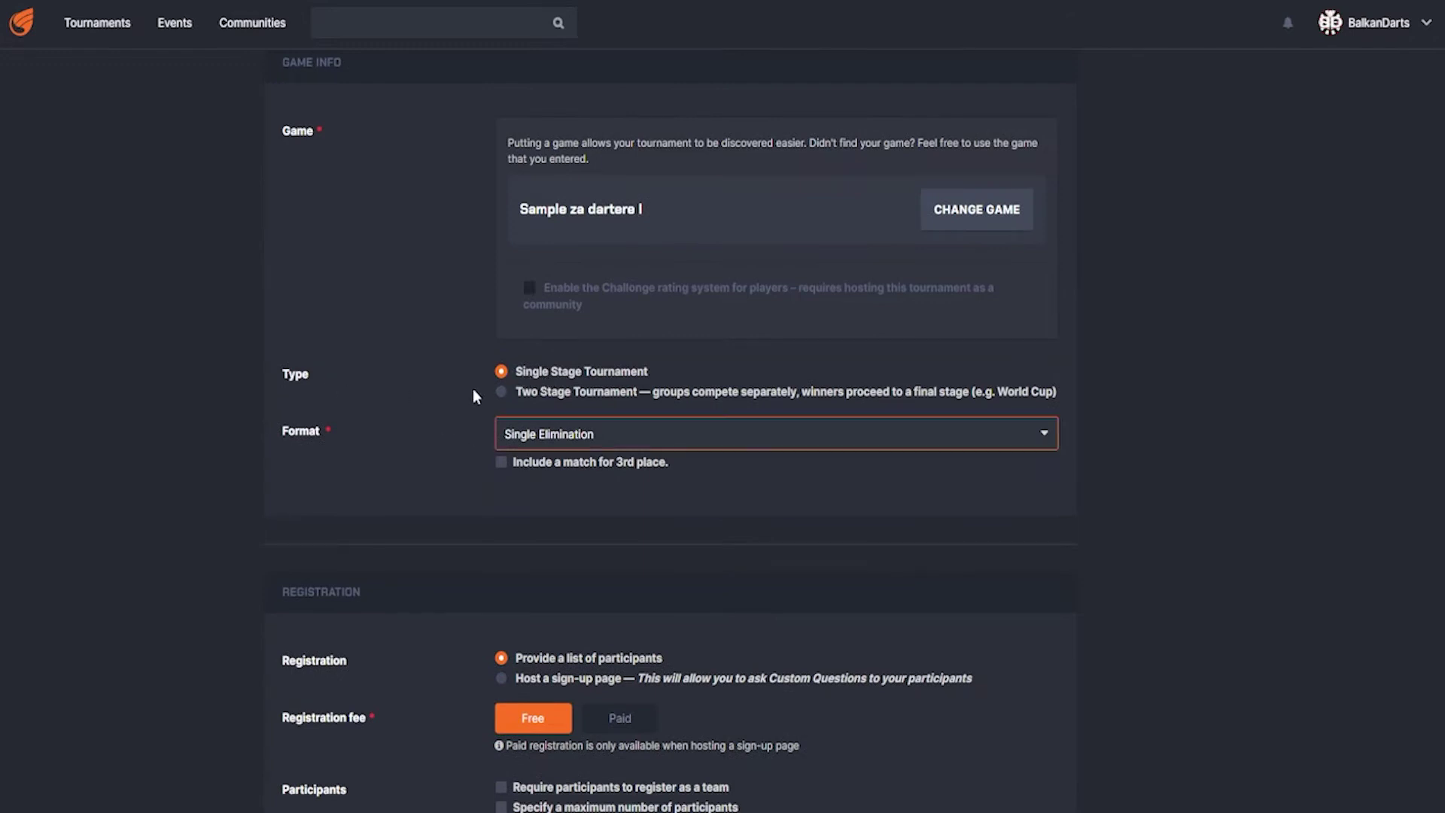
- Choose Two Stage Tournament, with a Round Robin group stage and a Single Elimination final
double_click(297, 375)
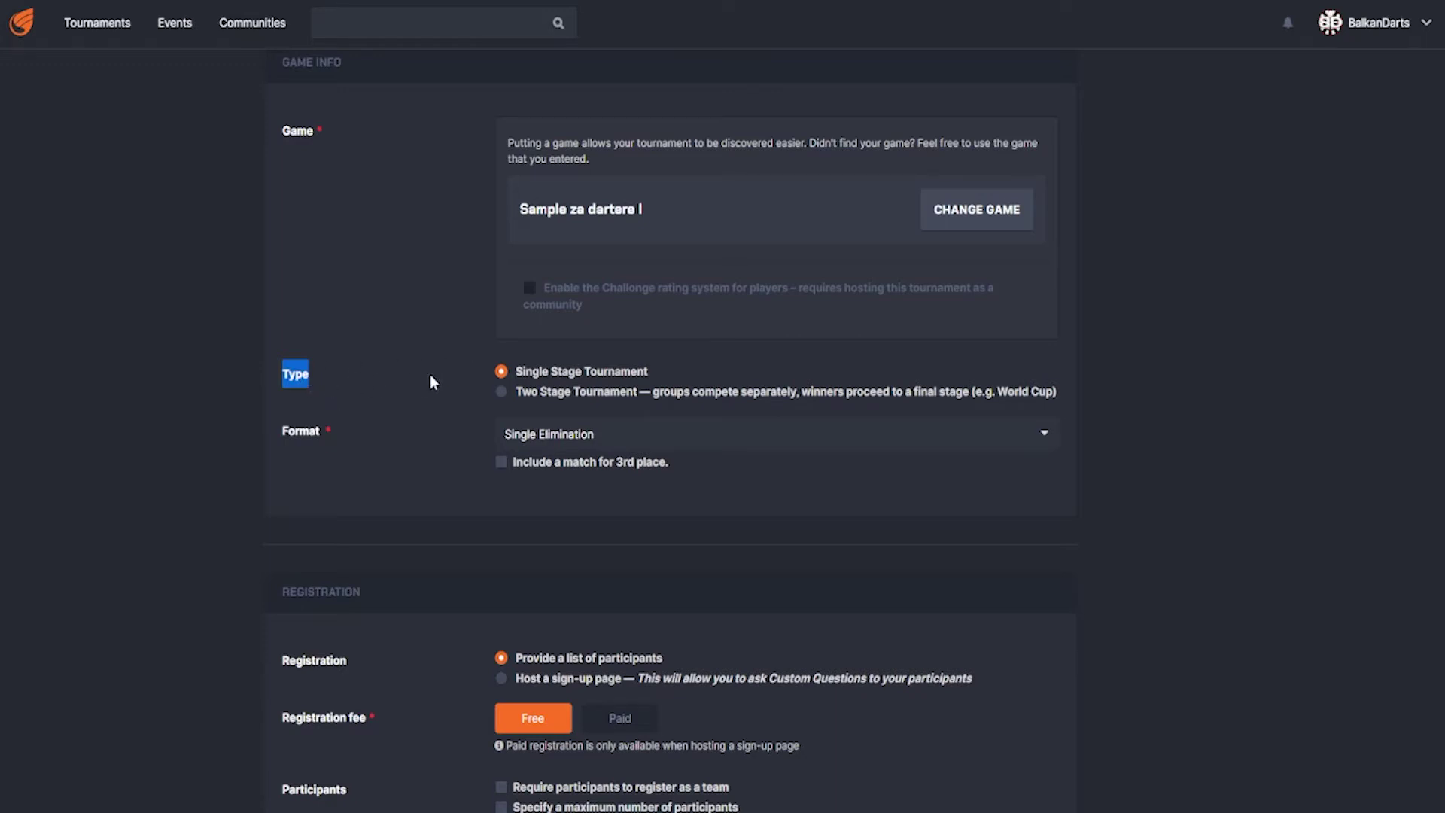
click(501, 392)
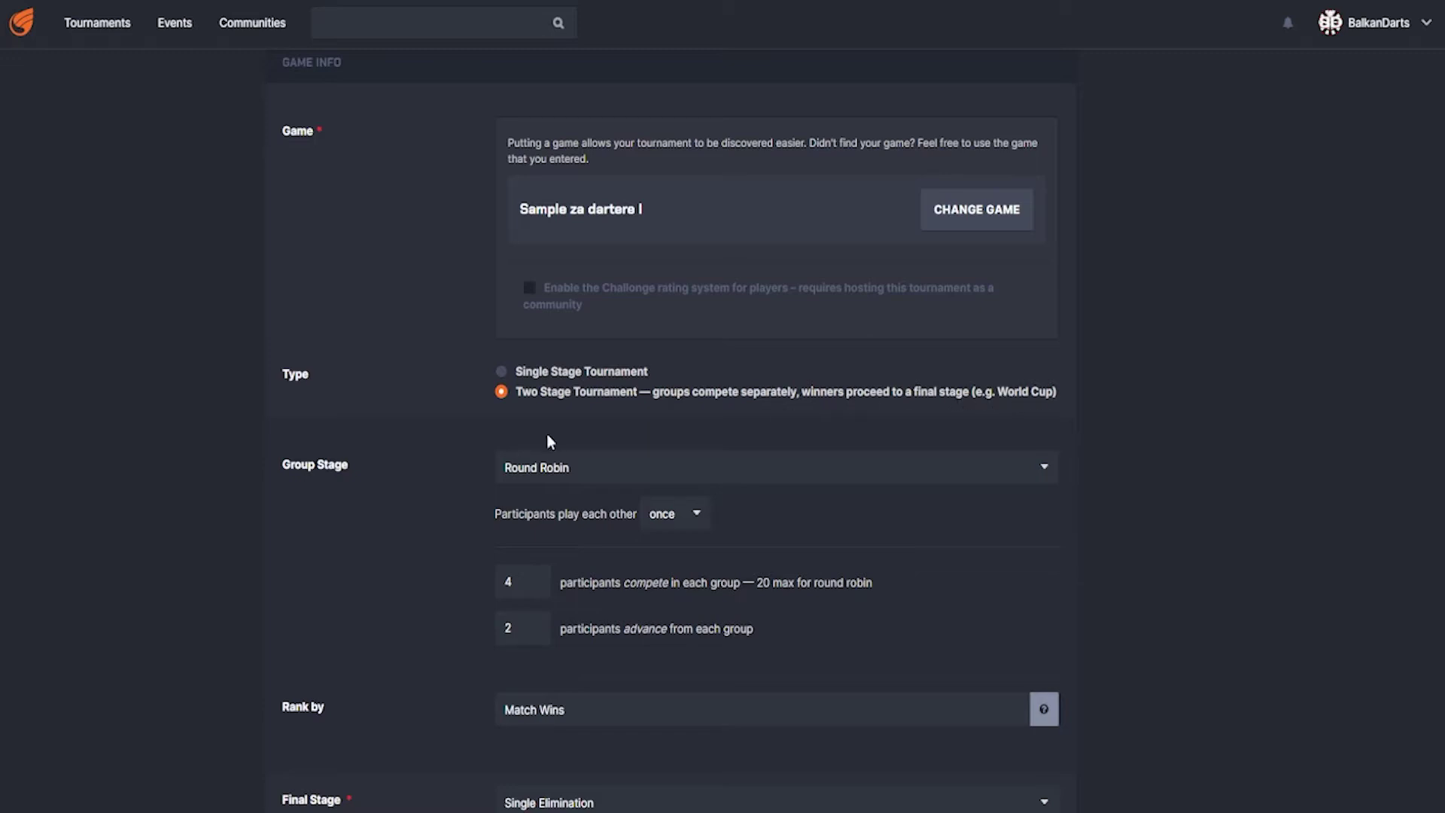
- Try Double and Single Elimination for the group stage, leaving it on Double Elimination
click(580, 473)
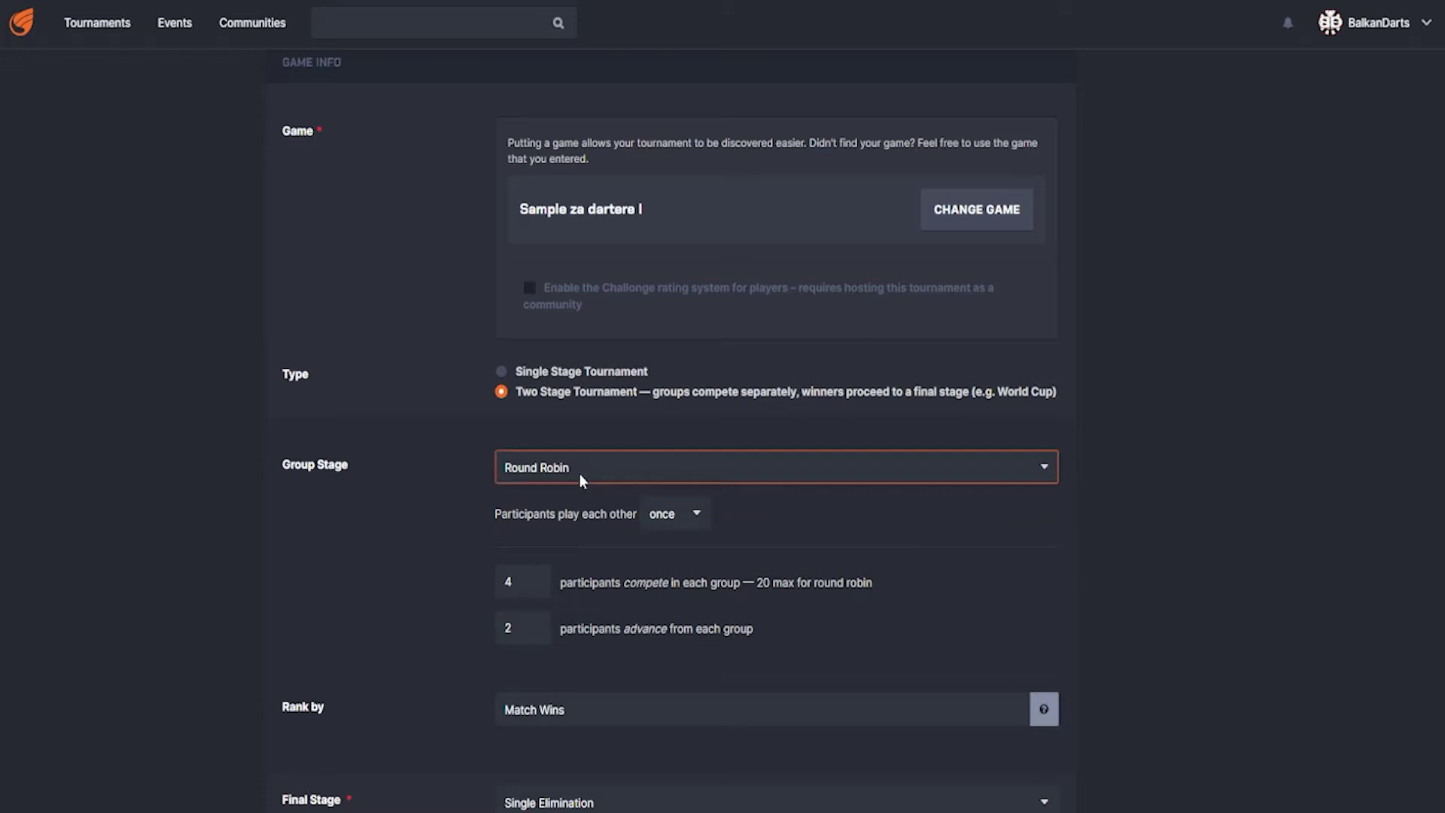
click(571, 515)
scroll(441, 611, down, 2)
scroll(441, 611, up, 2)
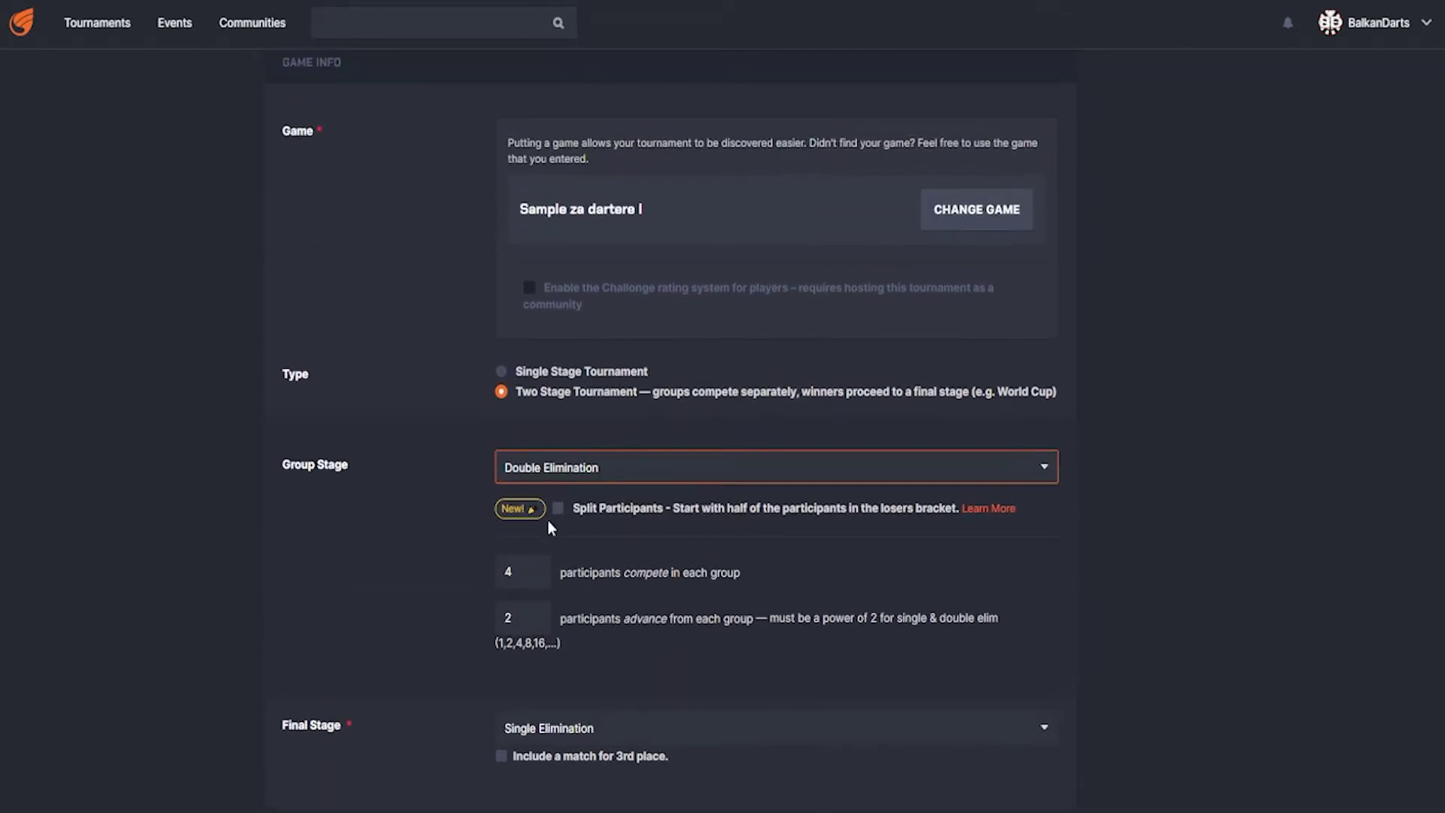
click(555, 469)
click(580, 498)
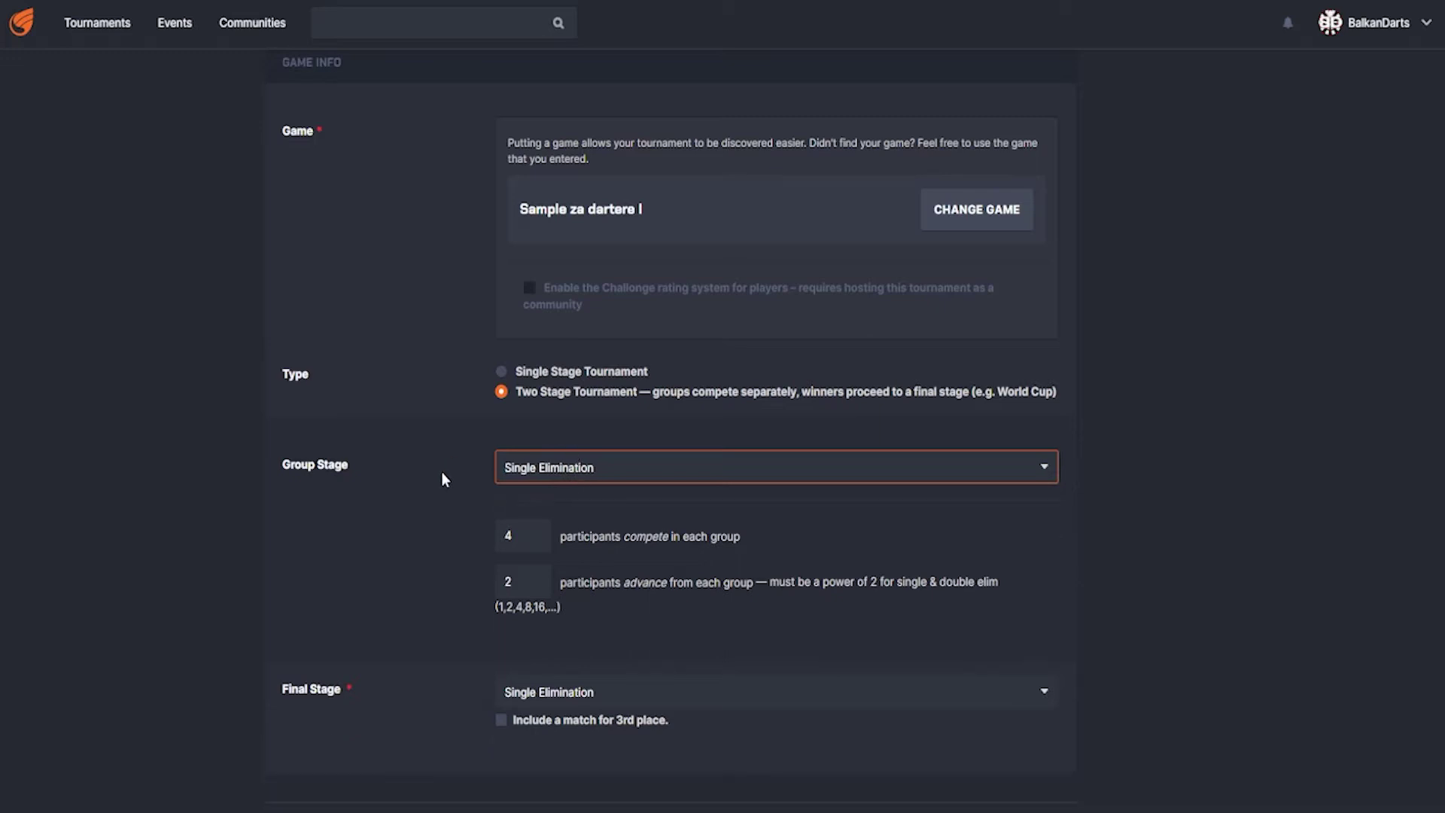
click(544, 468)
click(551, 510)
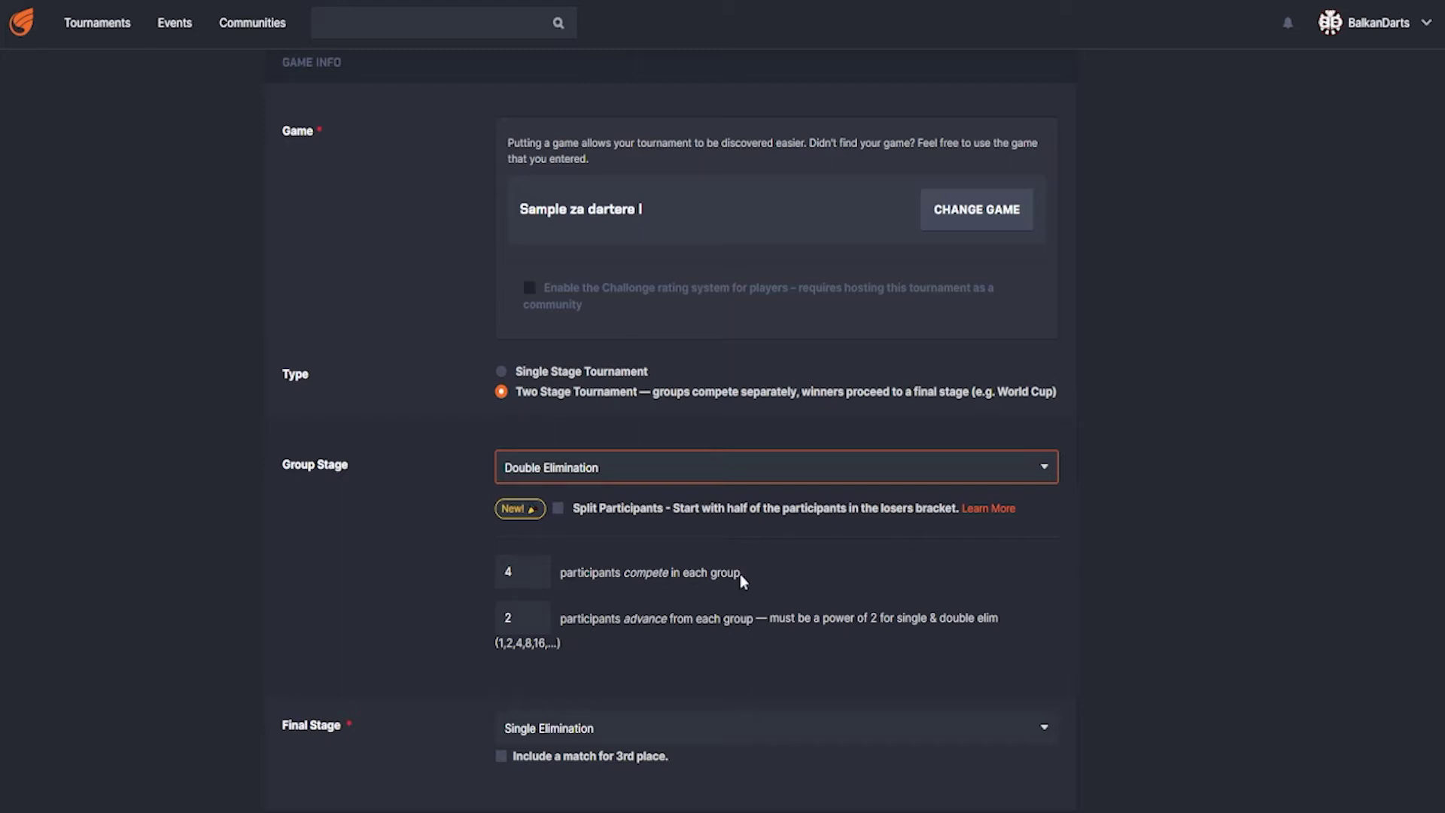
- Test the advancing spinner, keeping 2 participants advancing per group
click(541, 620)
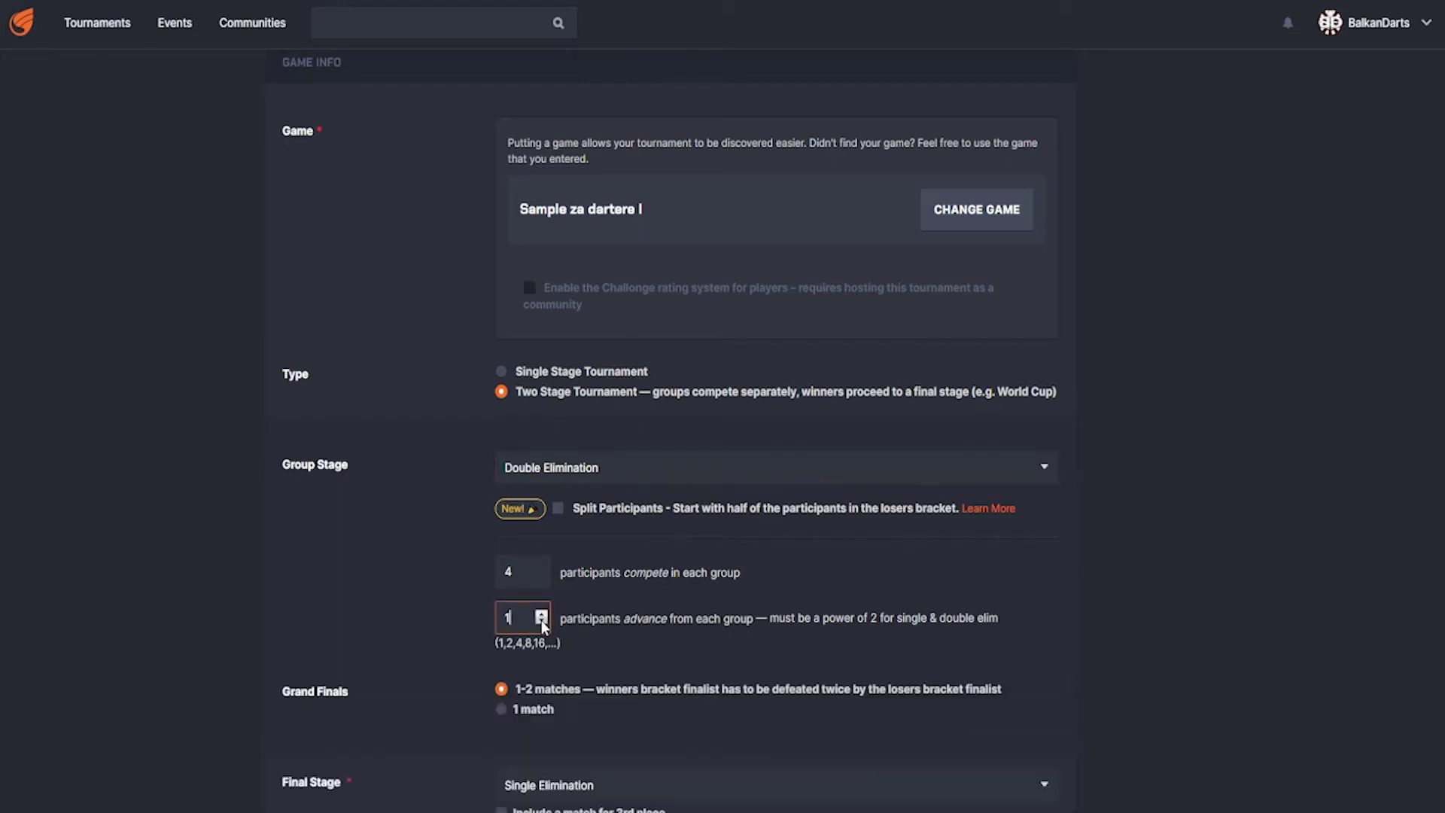
click(541, 613)
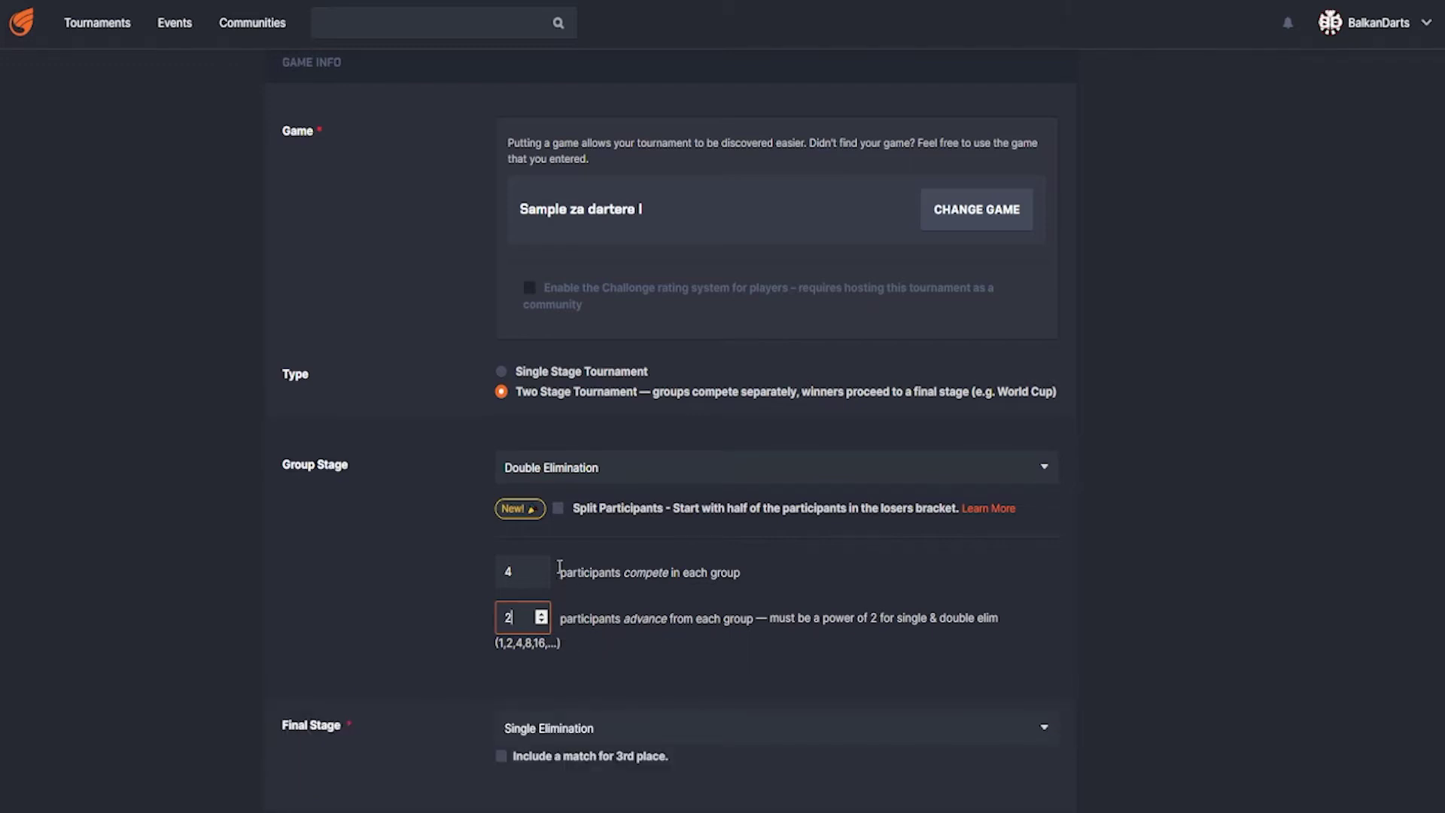
click(577, 470)
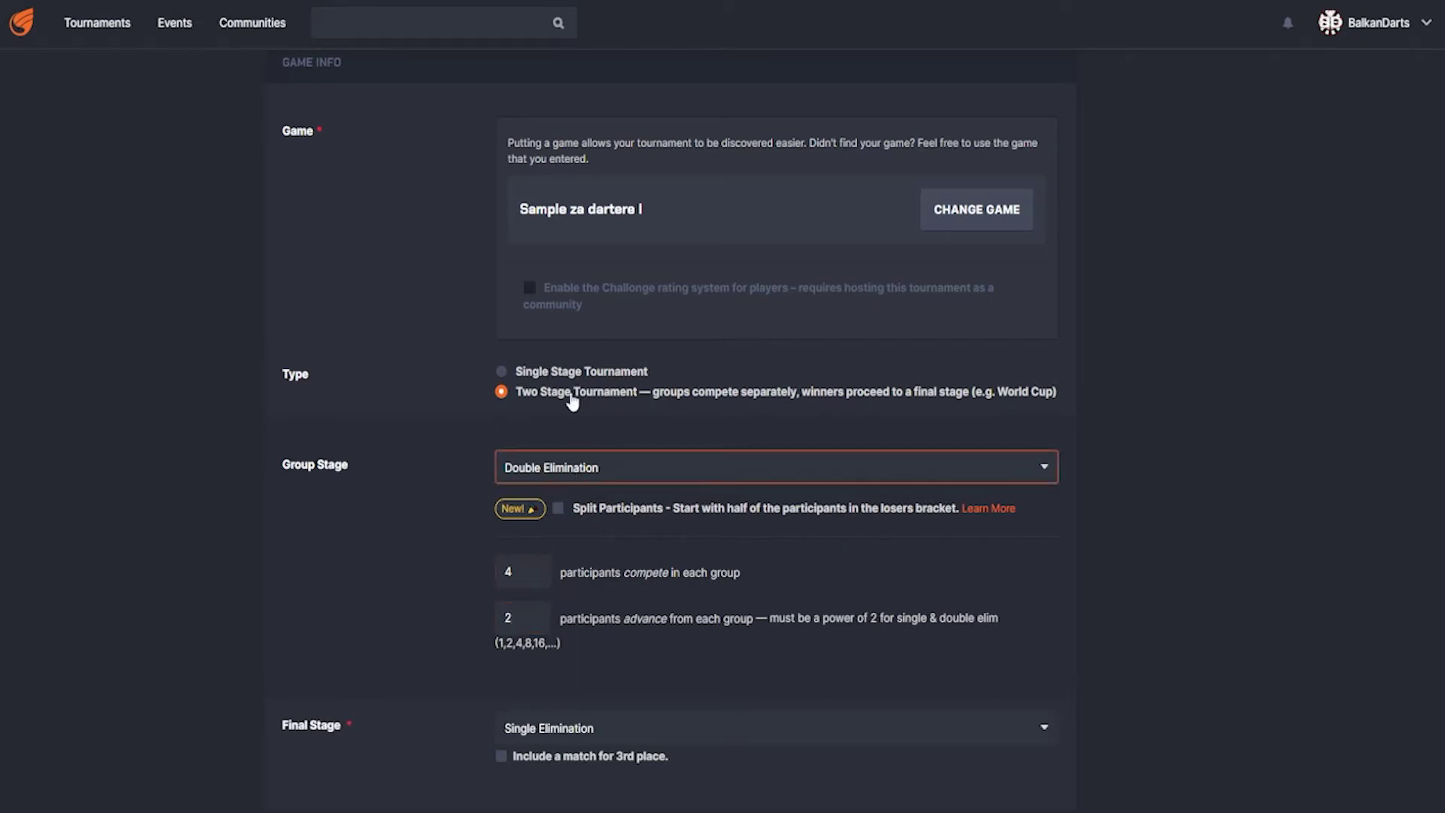
- Return the group stage to Round Robin, playing each other once and ranked by Match Wins
click(558, 522)
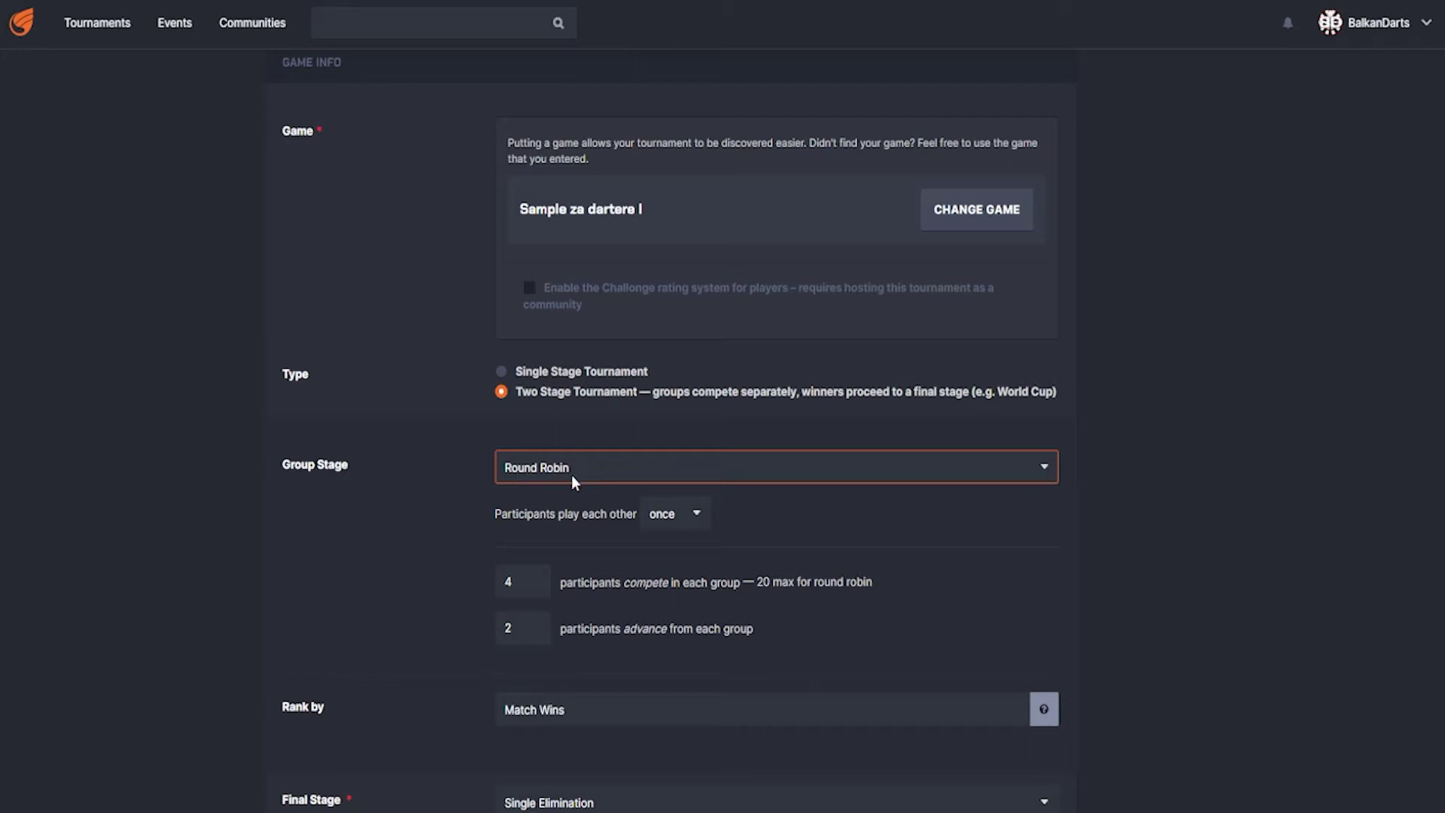
click(697, 516)
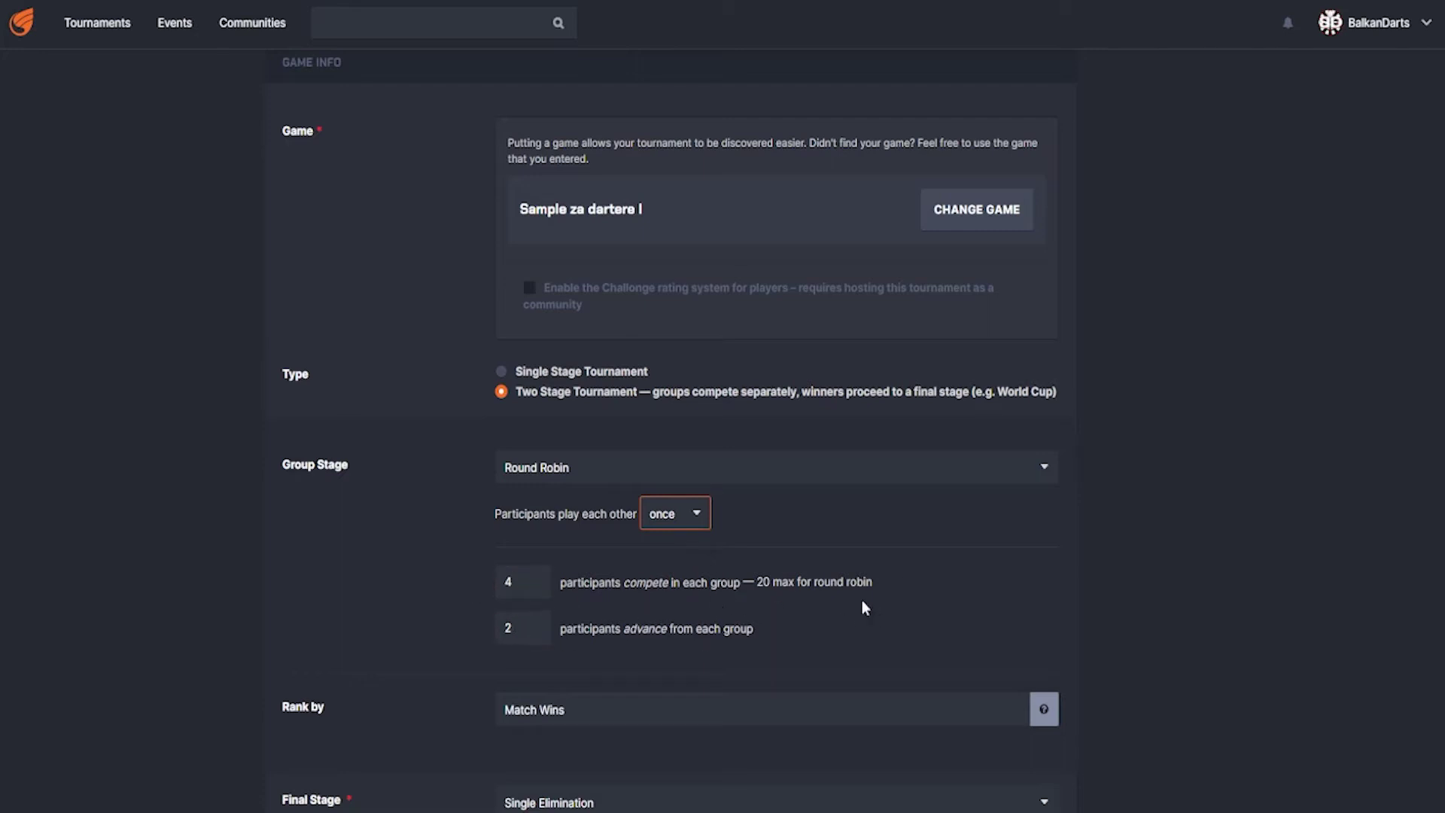
drag(756, 584, 877, 589)
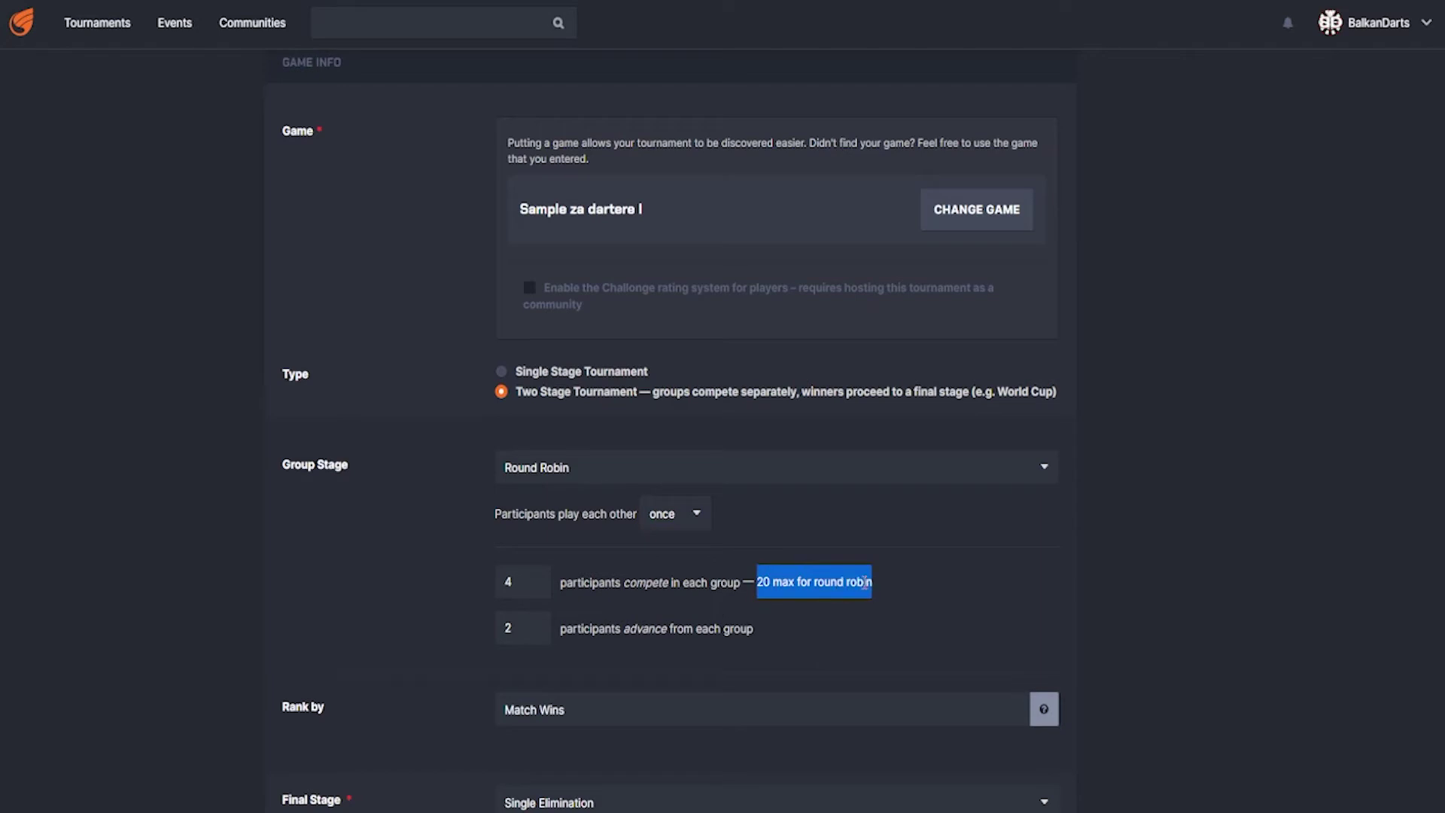
click(698, 599)
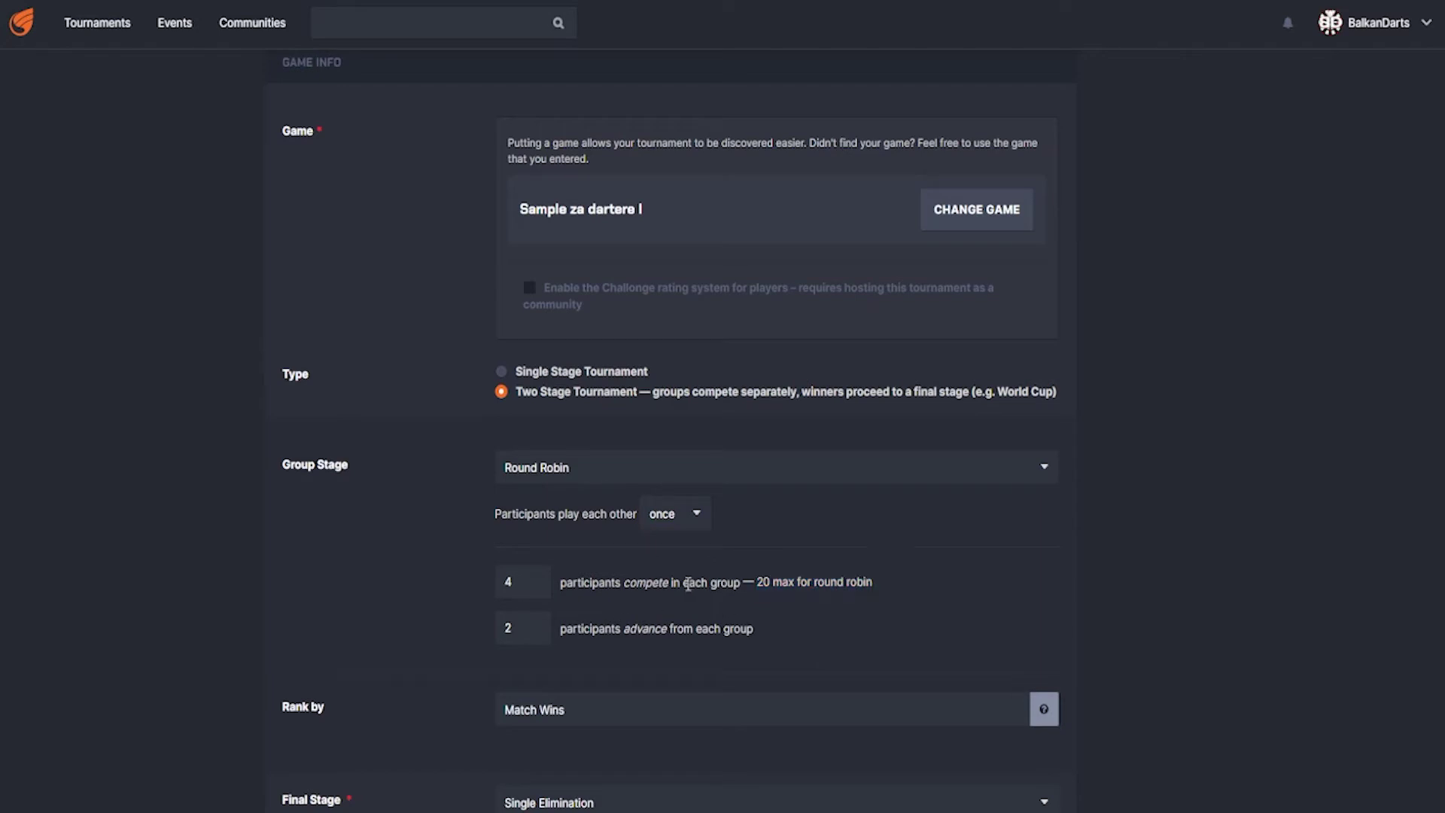
scroll(353, 576, down, 2)
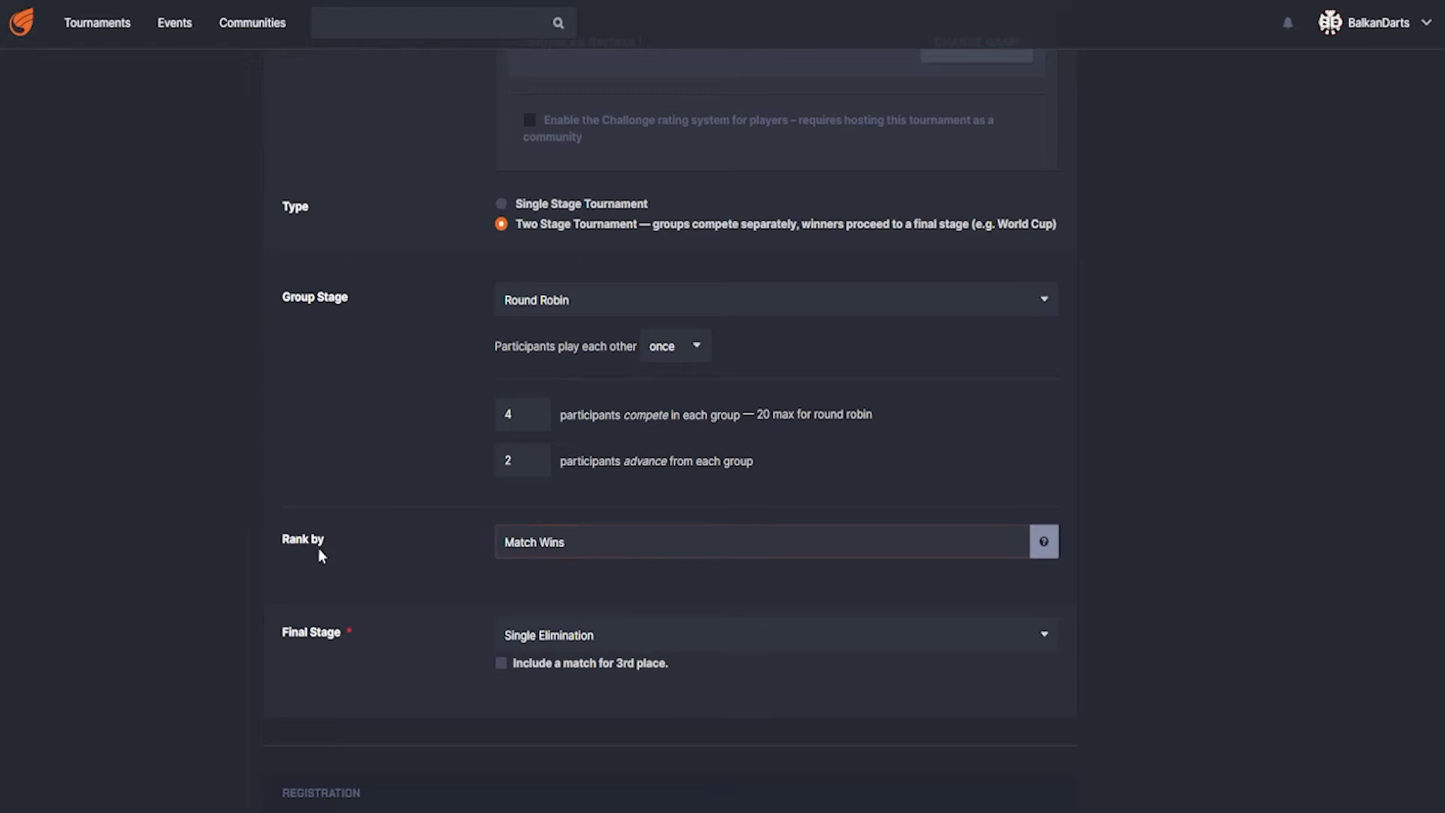
click(554, 547)
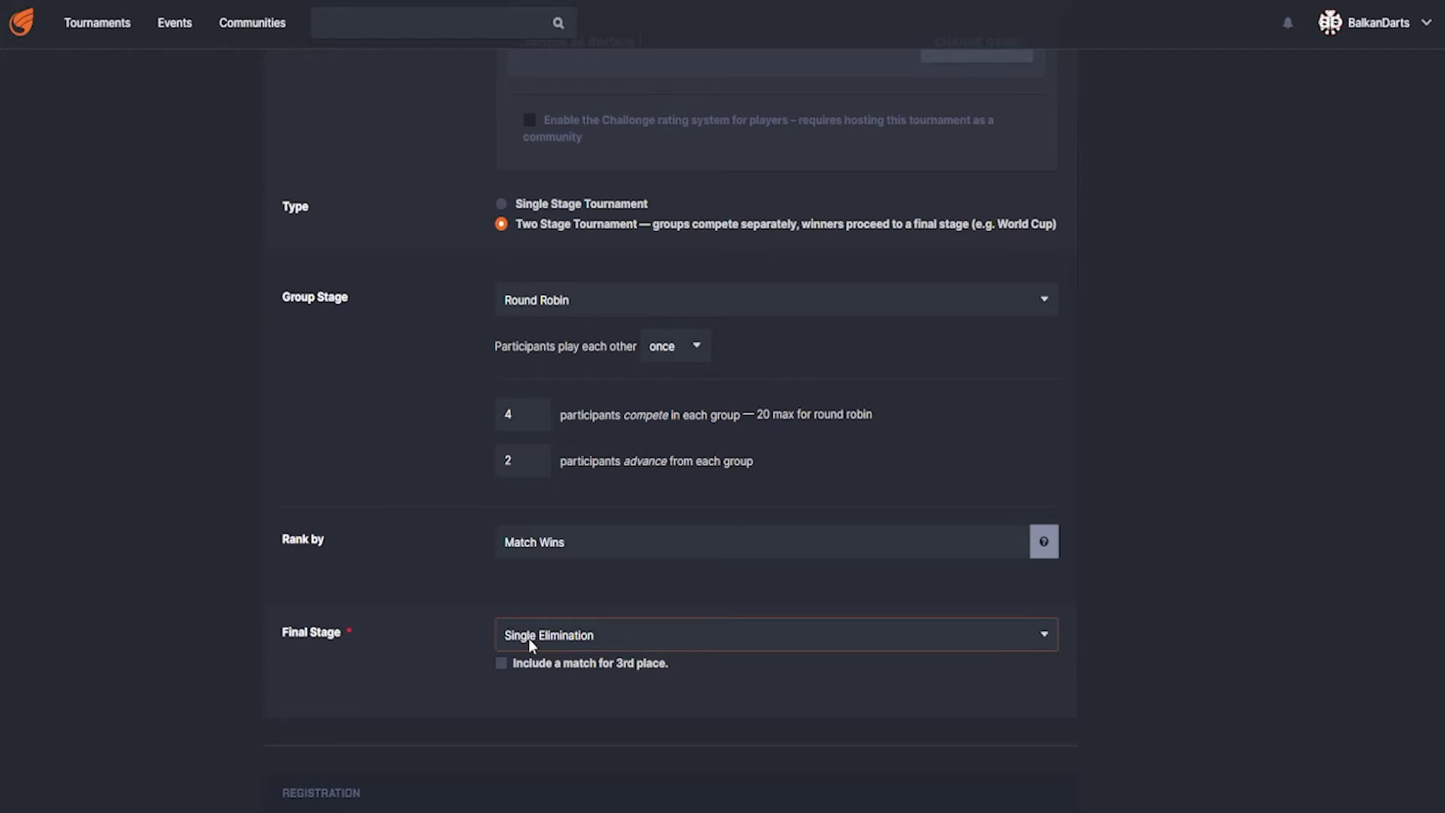
- Add a match for 3rd place and save the tournament settings
click(502, 665)
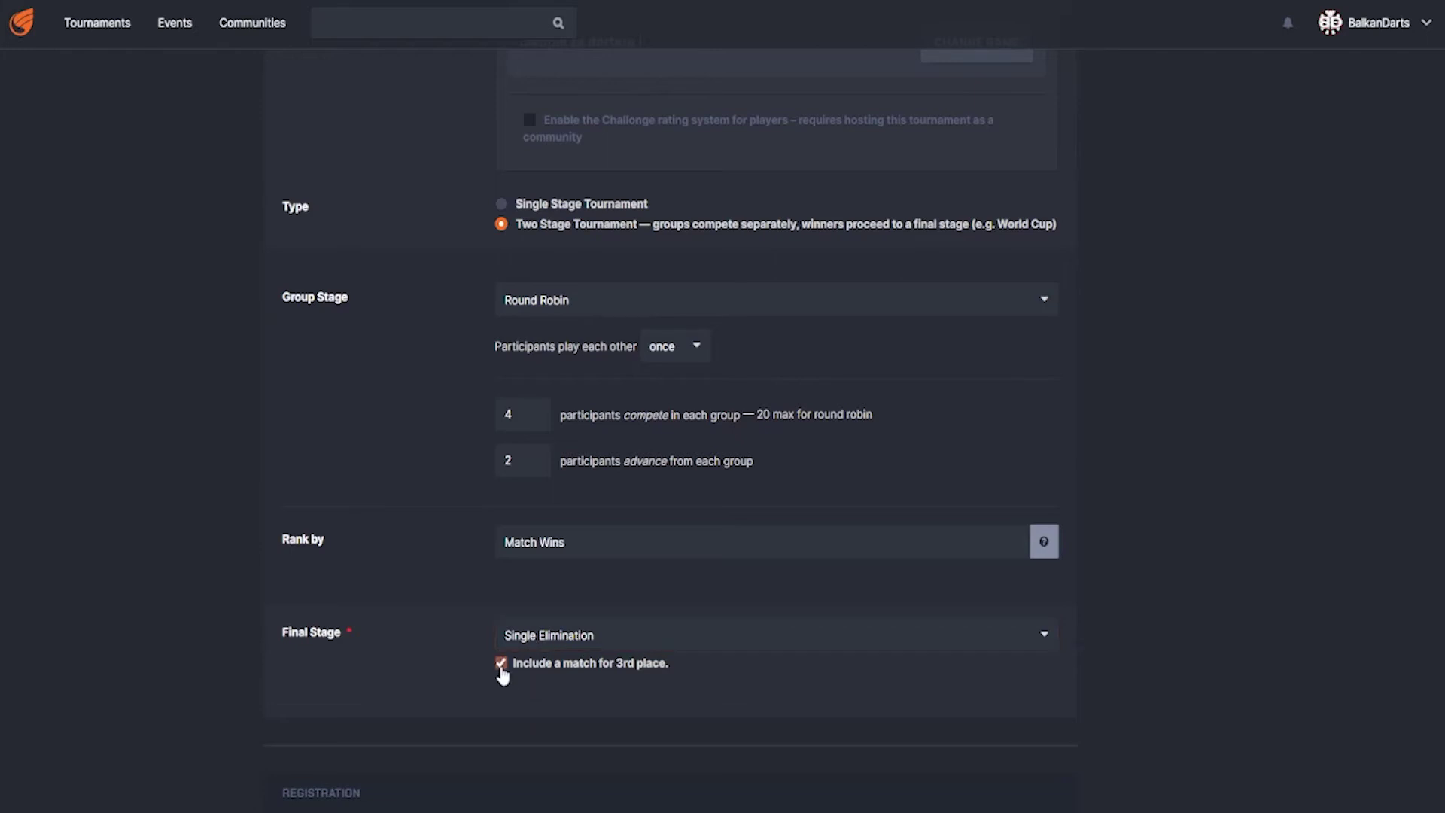
scroll(441, 652, down, 5)
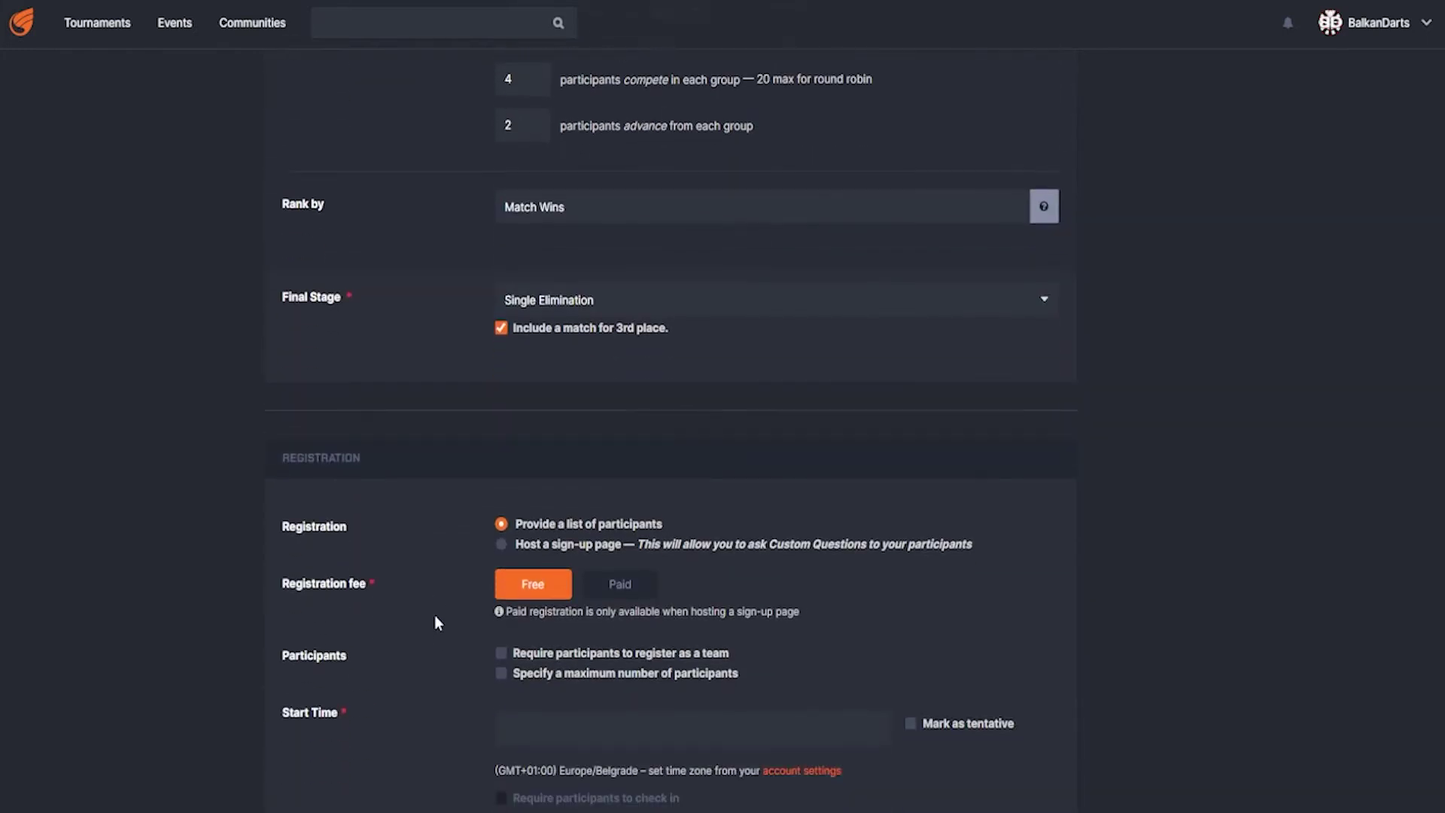
scroll(432, 605, down, 13)
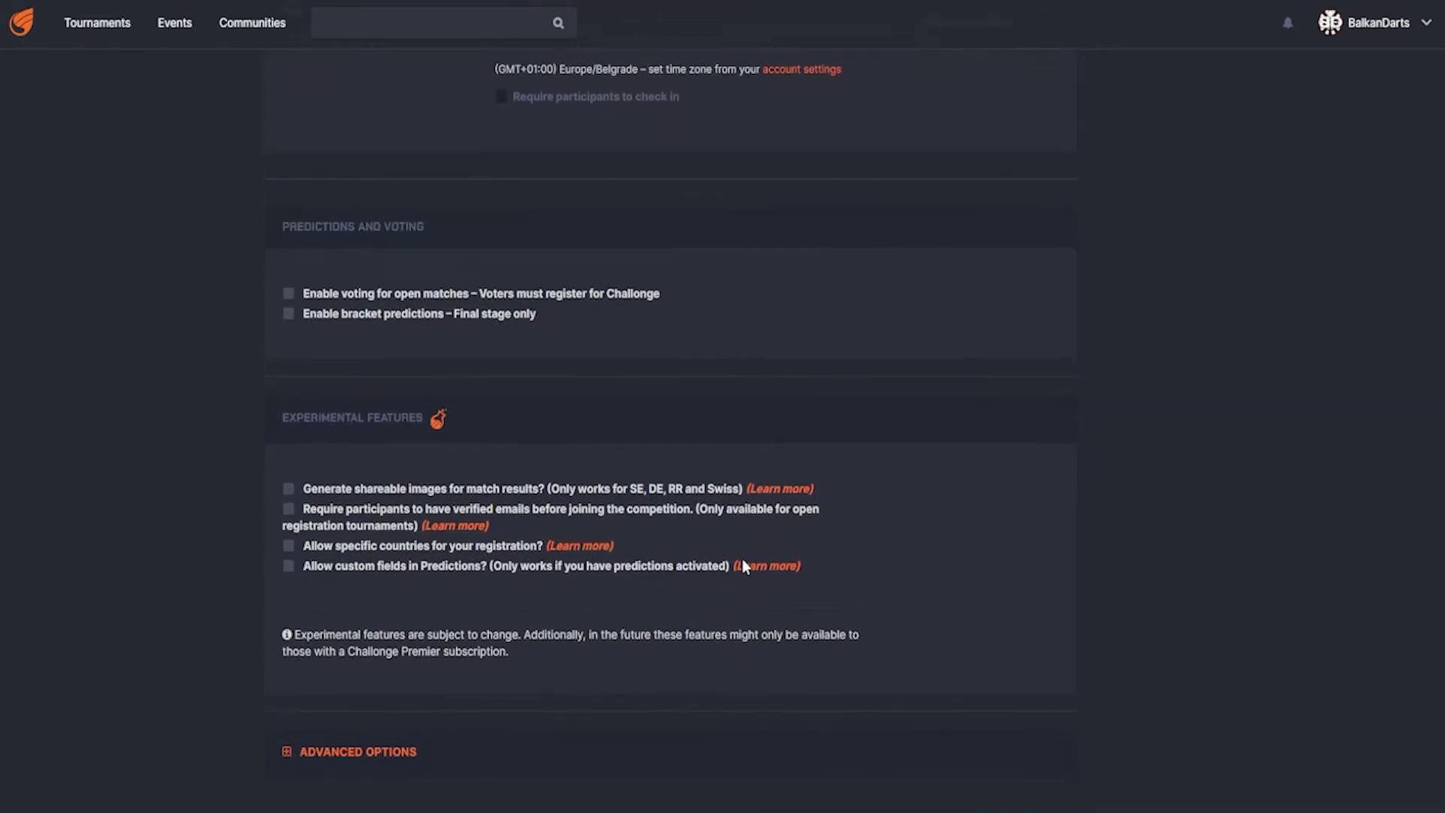
click(941, 547)
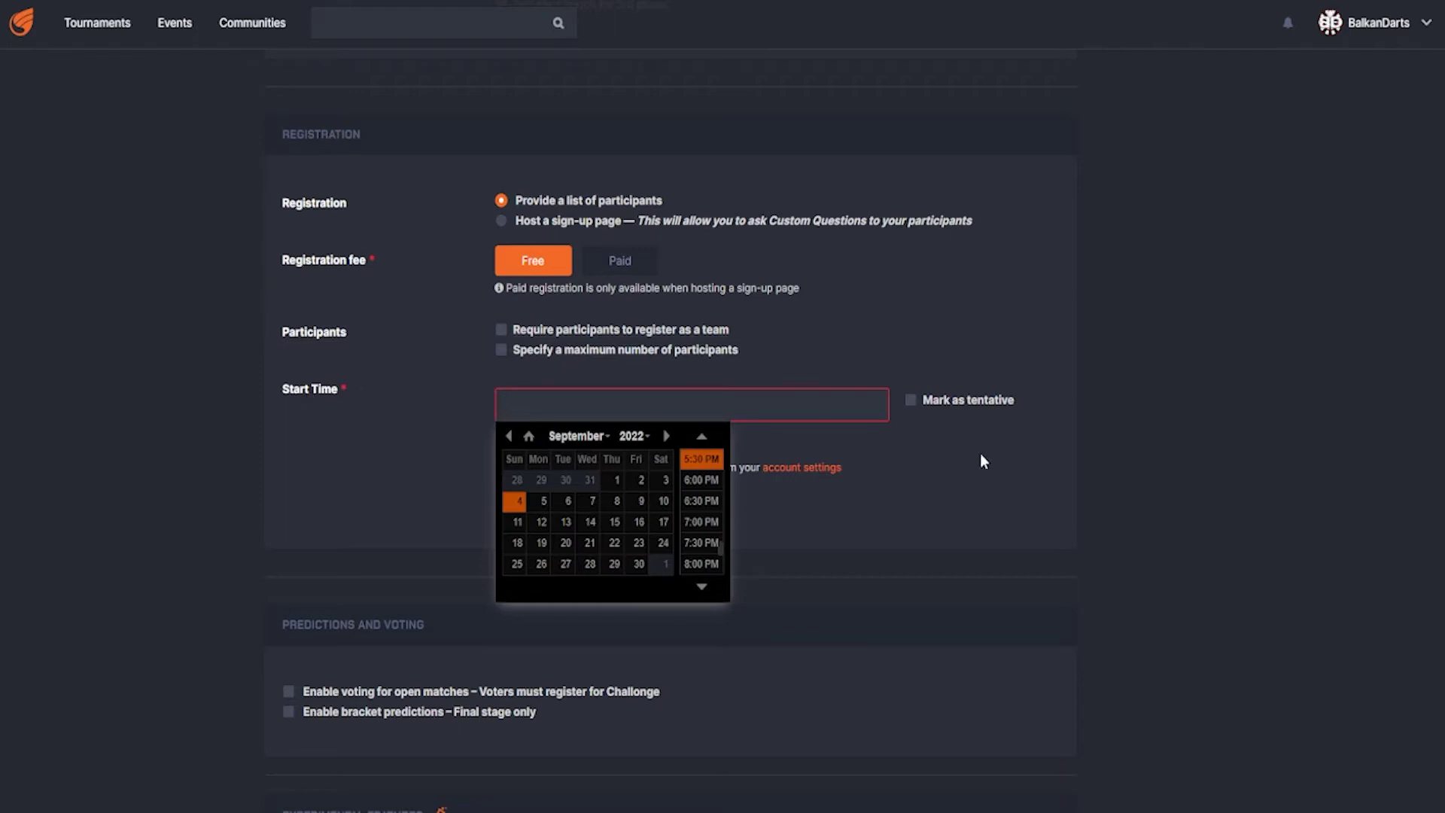
- Mark the start time as tentative and save the tournament
click(914, 405)
click(912, 401)
scroll(1059, 463, down, 15)
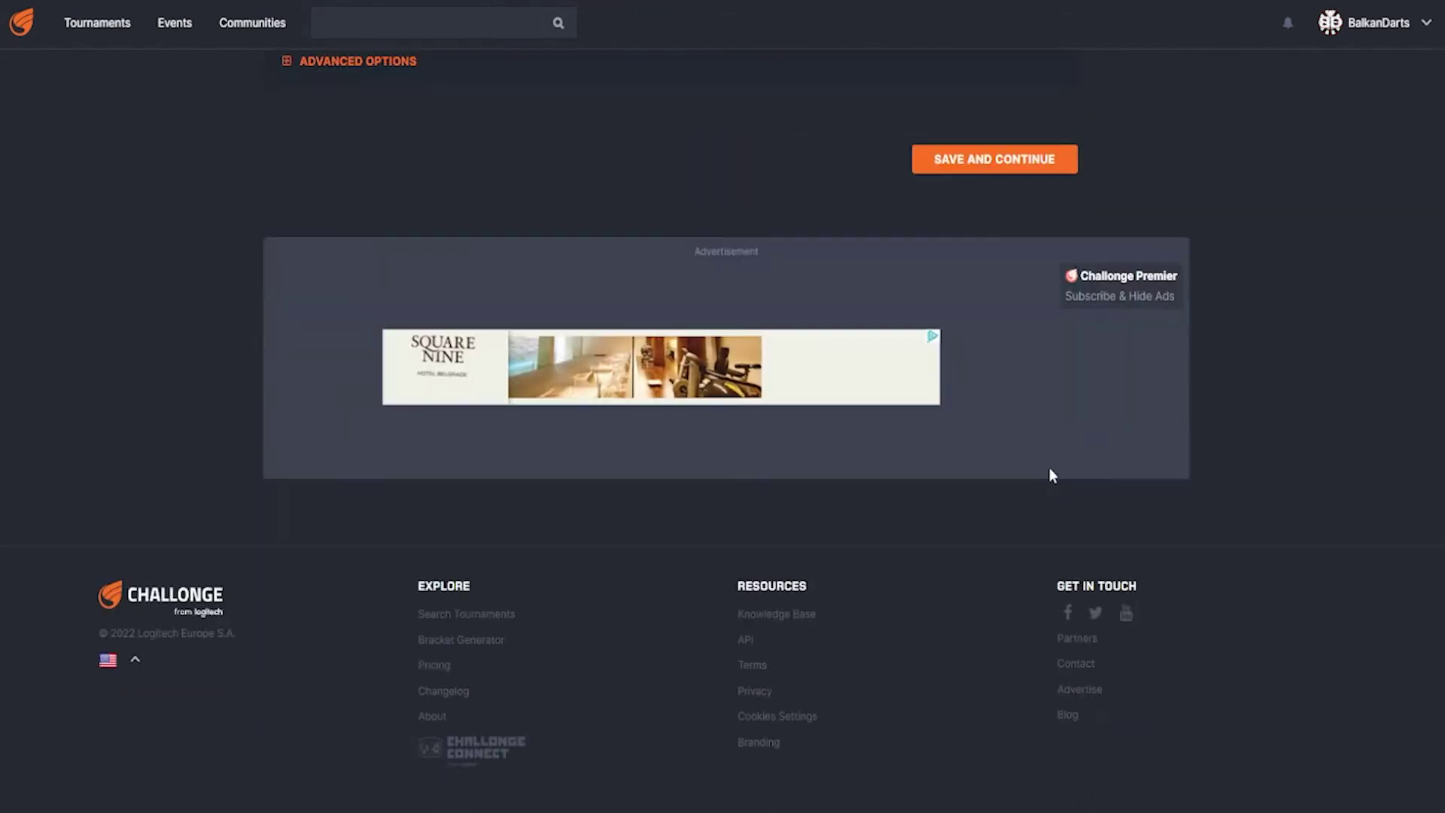
scroll(1052, 473, up, 3)
click(1029, 410)
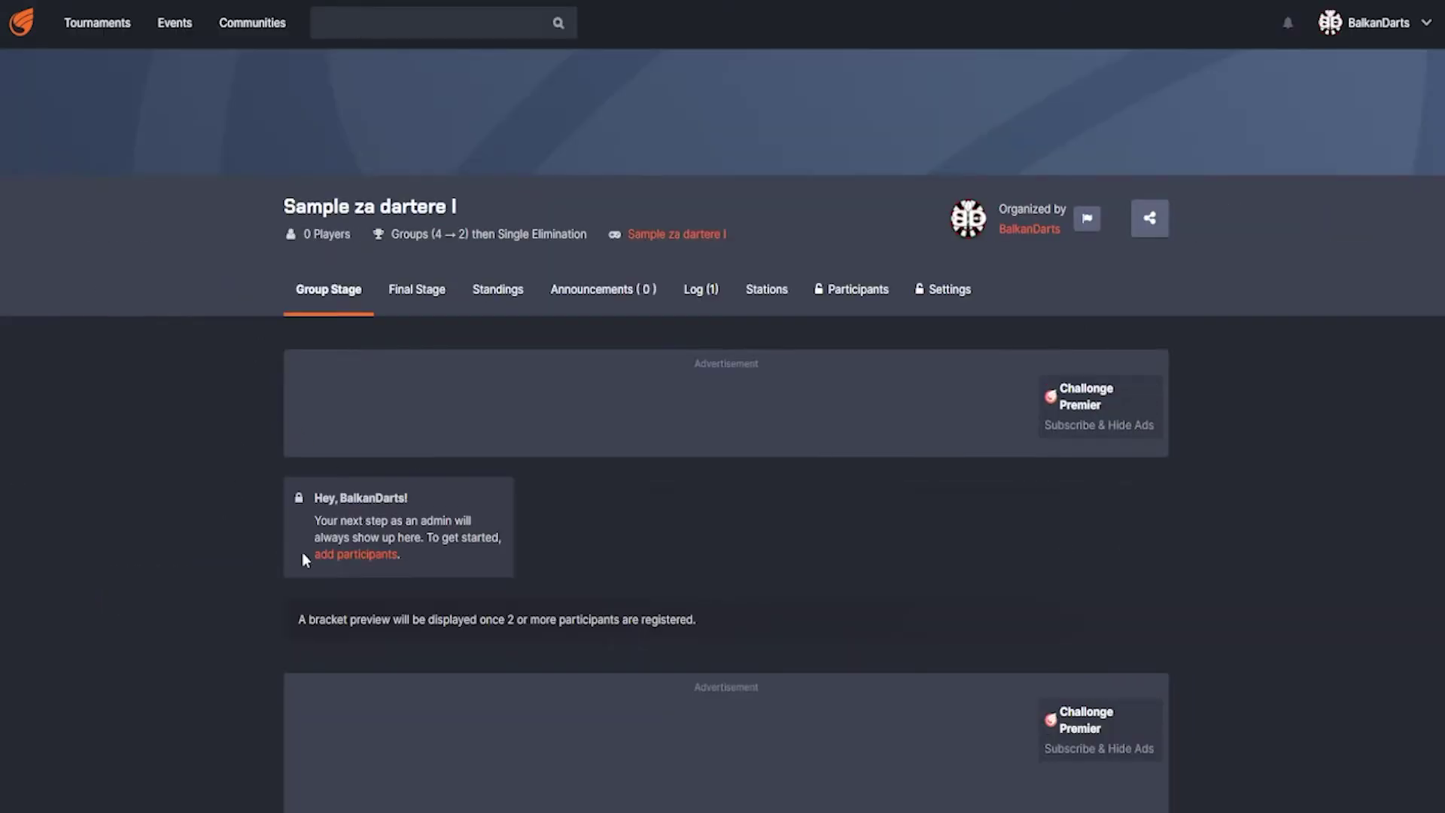
- Open the Participants page and expand the Add in Bulk form
click(355, 554)
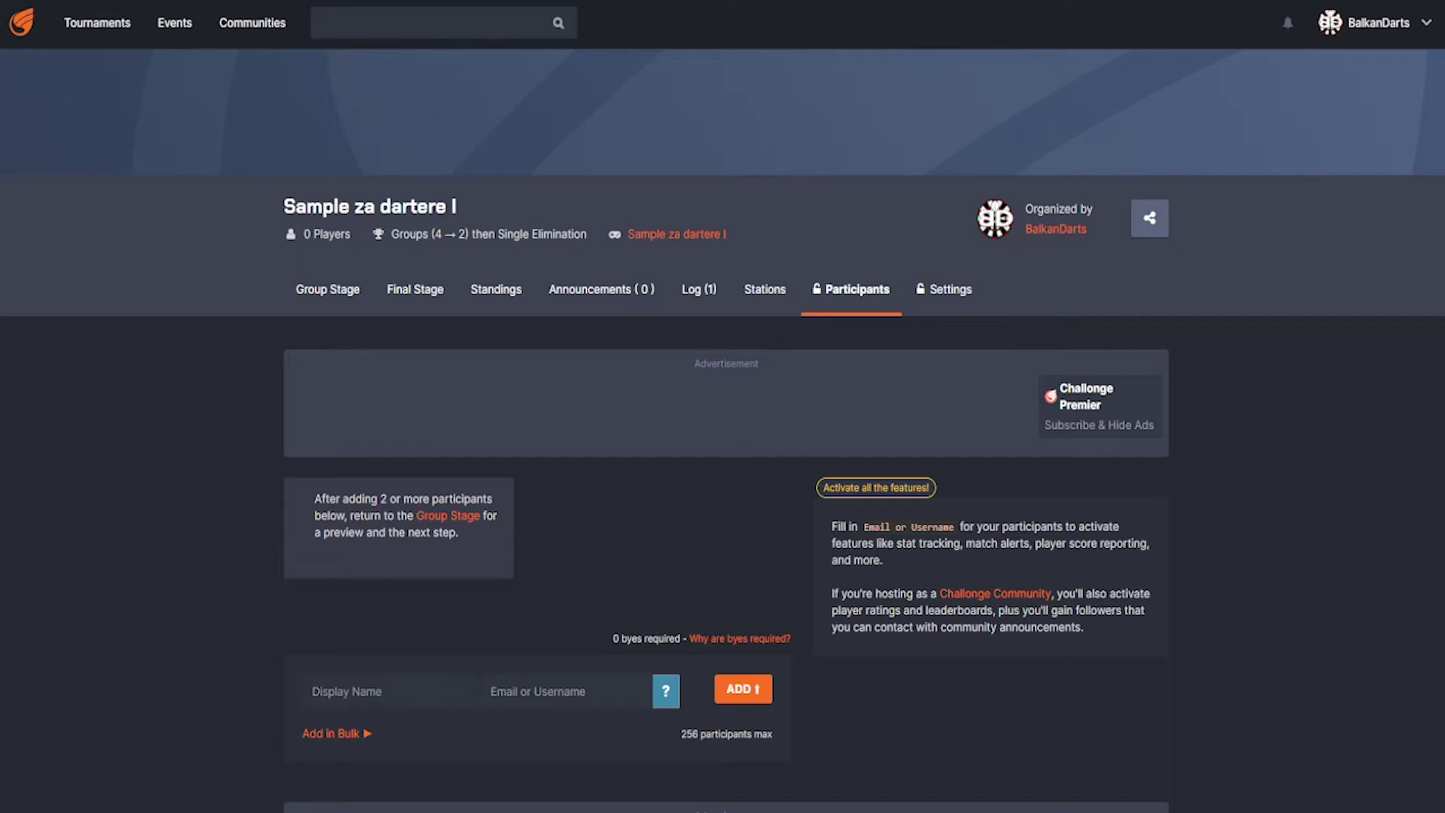
click(361, 690)
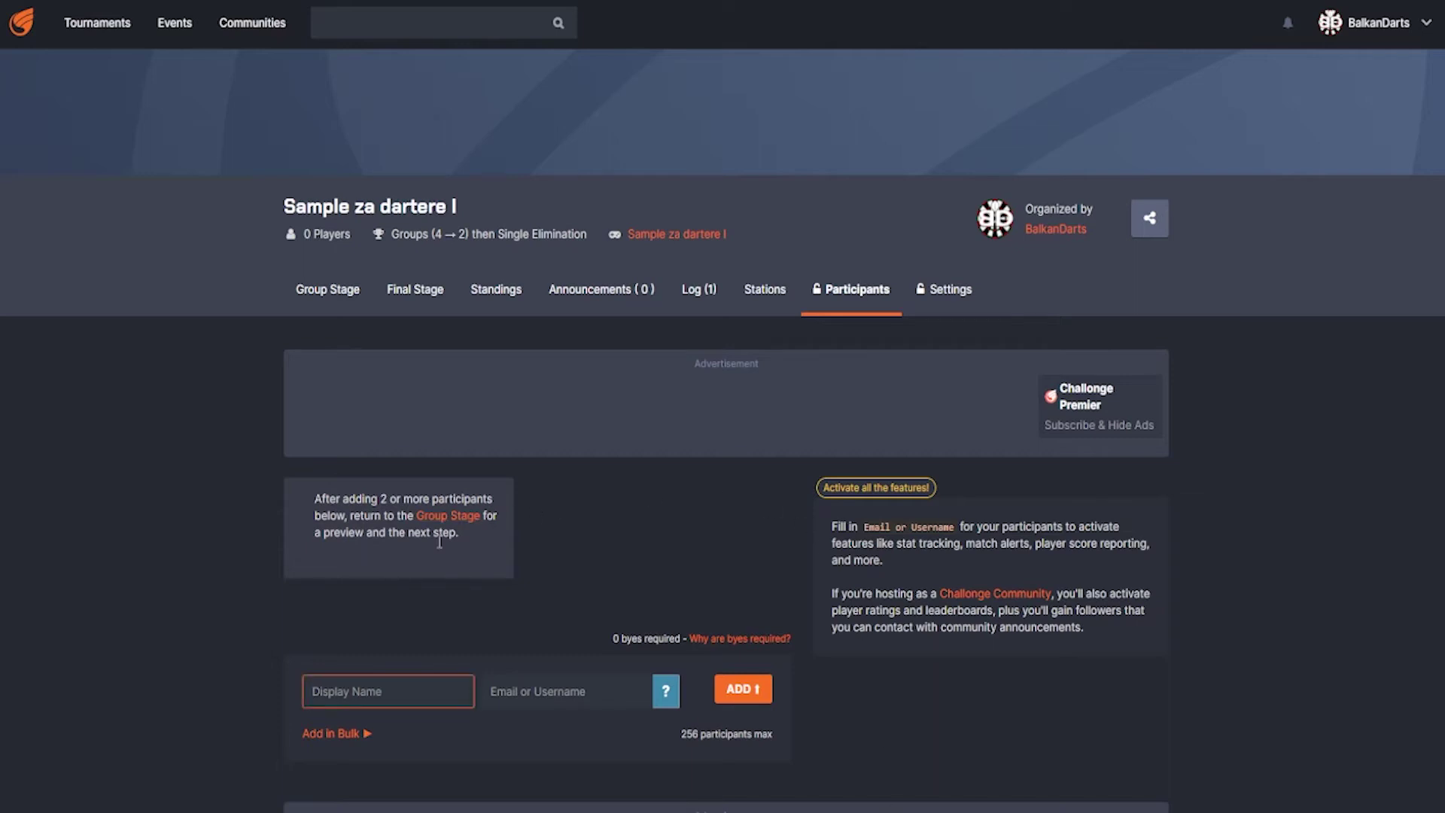
scroll(263, 625, down, 5)
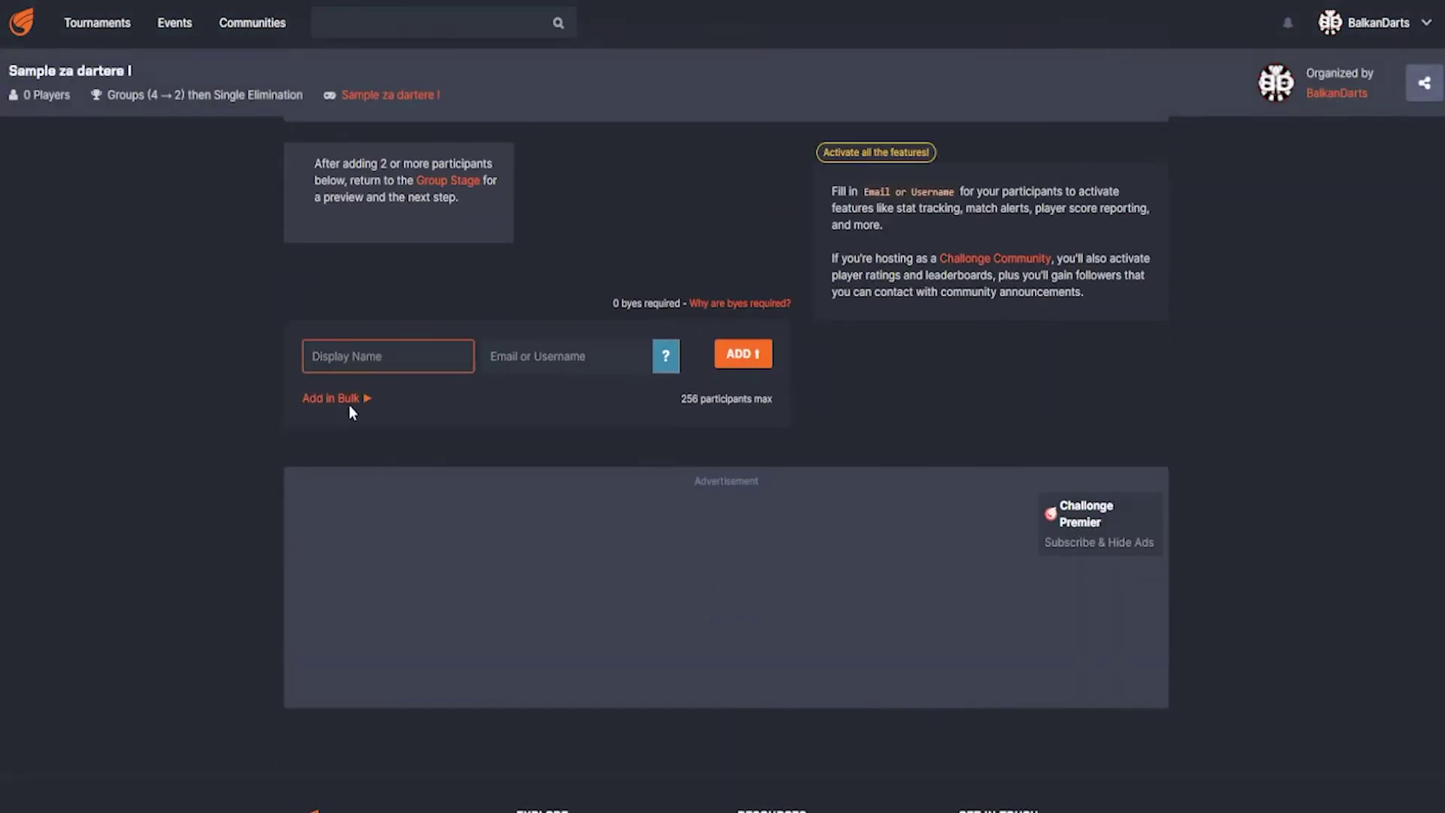
click(335, 398)
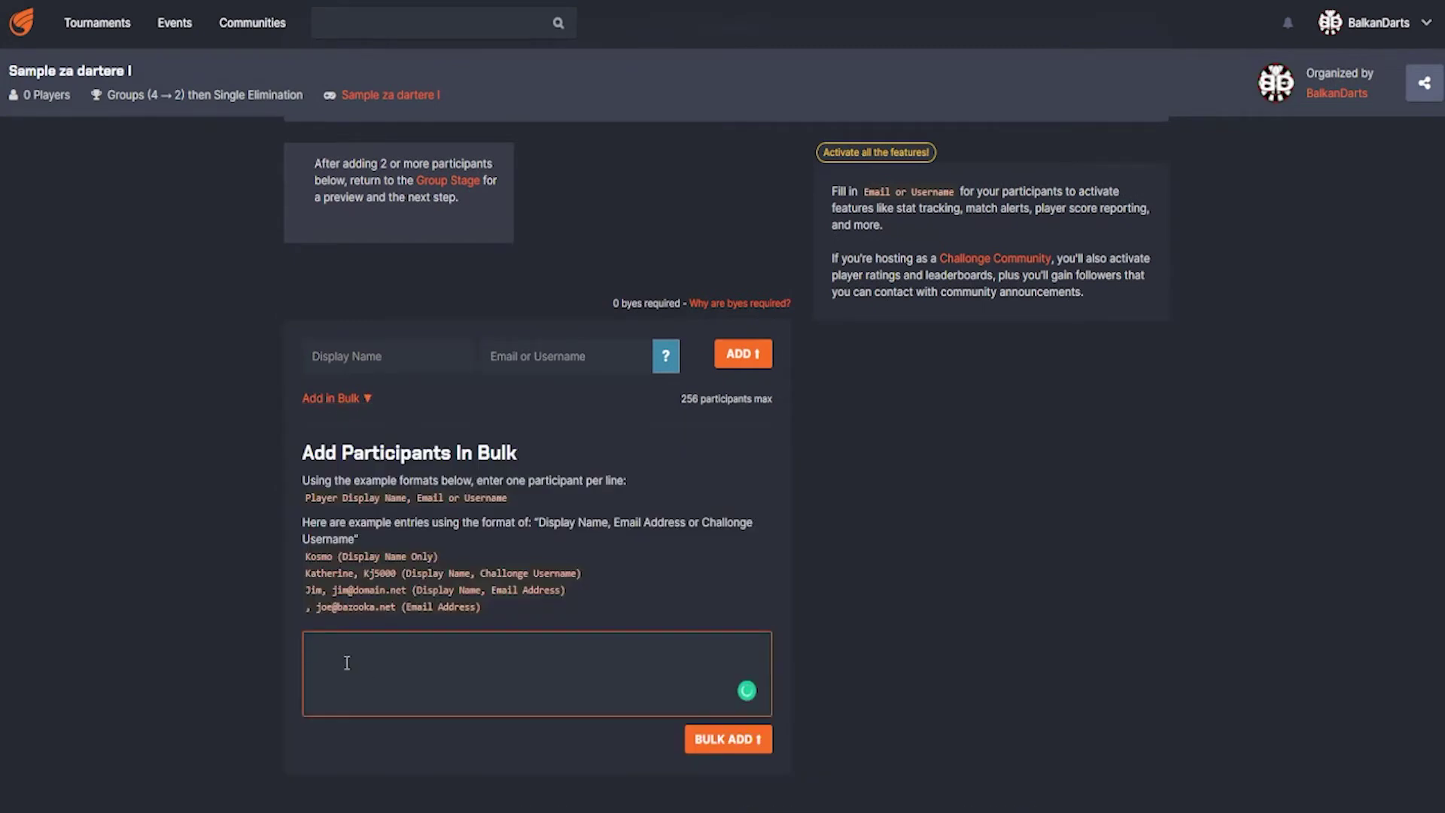
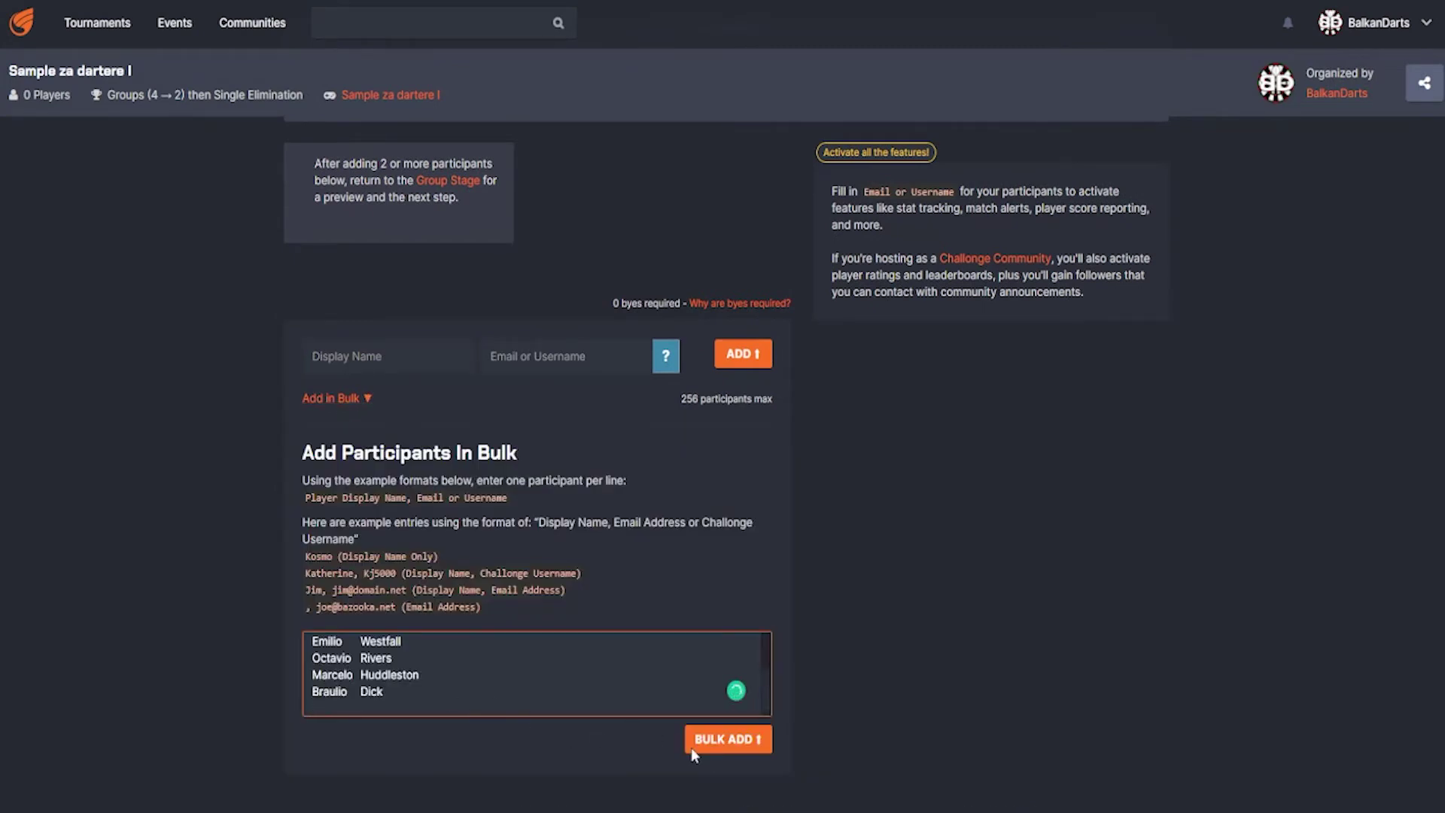
- Bulk-add the eight pasted participant names and save an edit to the first participant
click(715, 741)
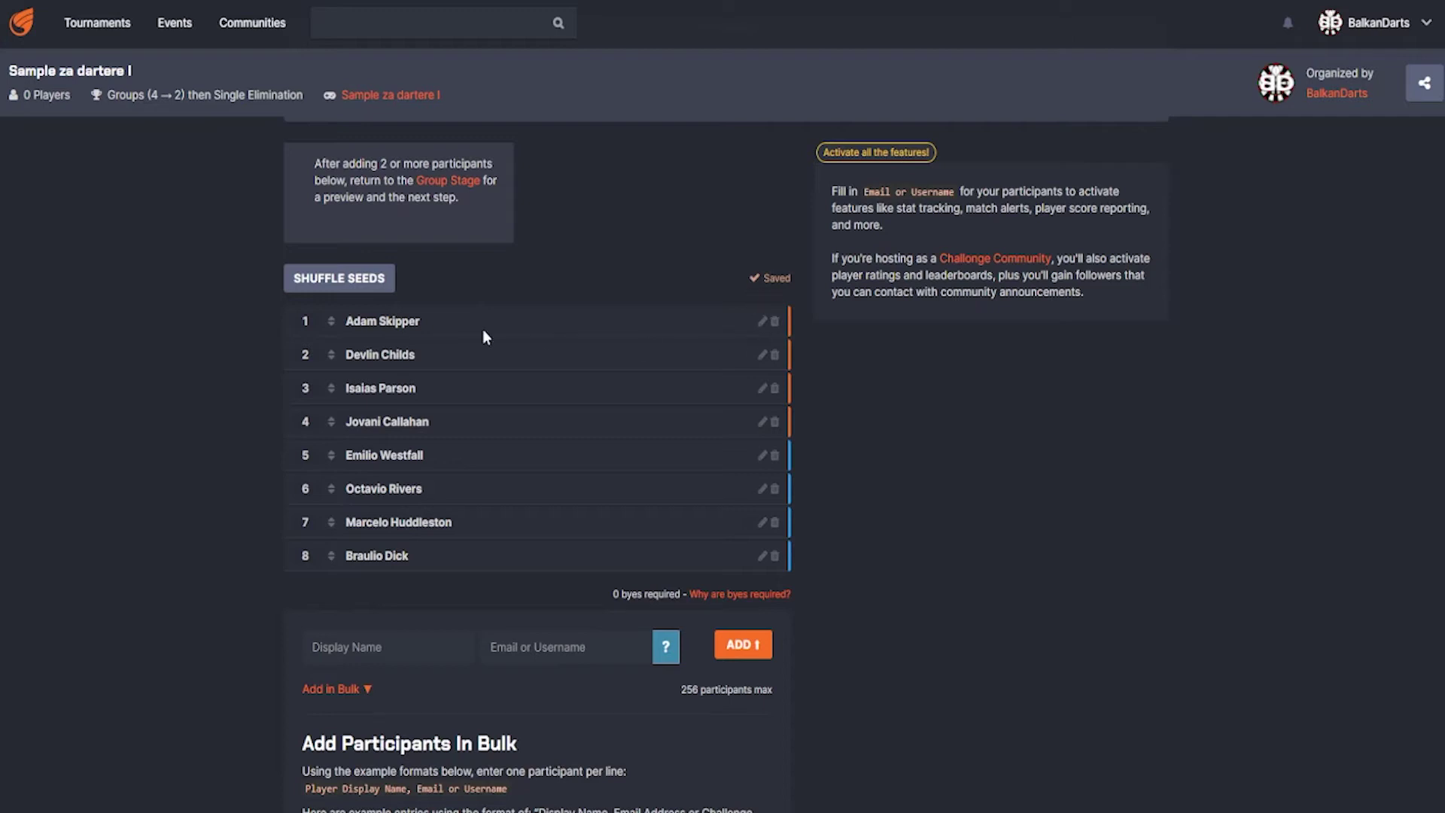
click(762, 324)
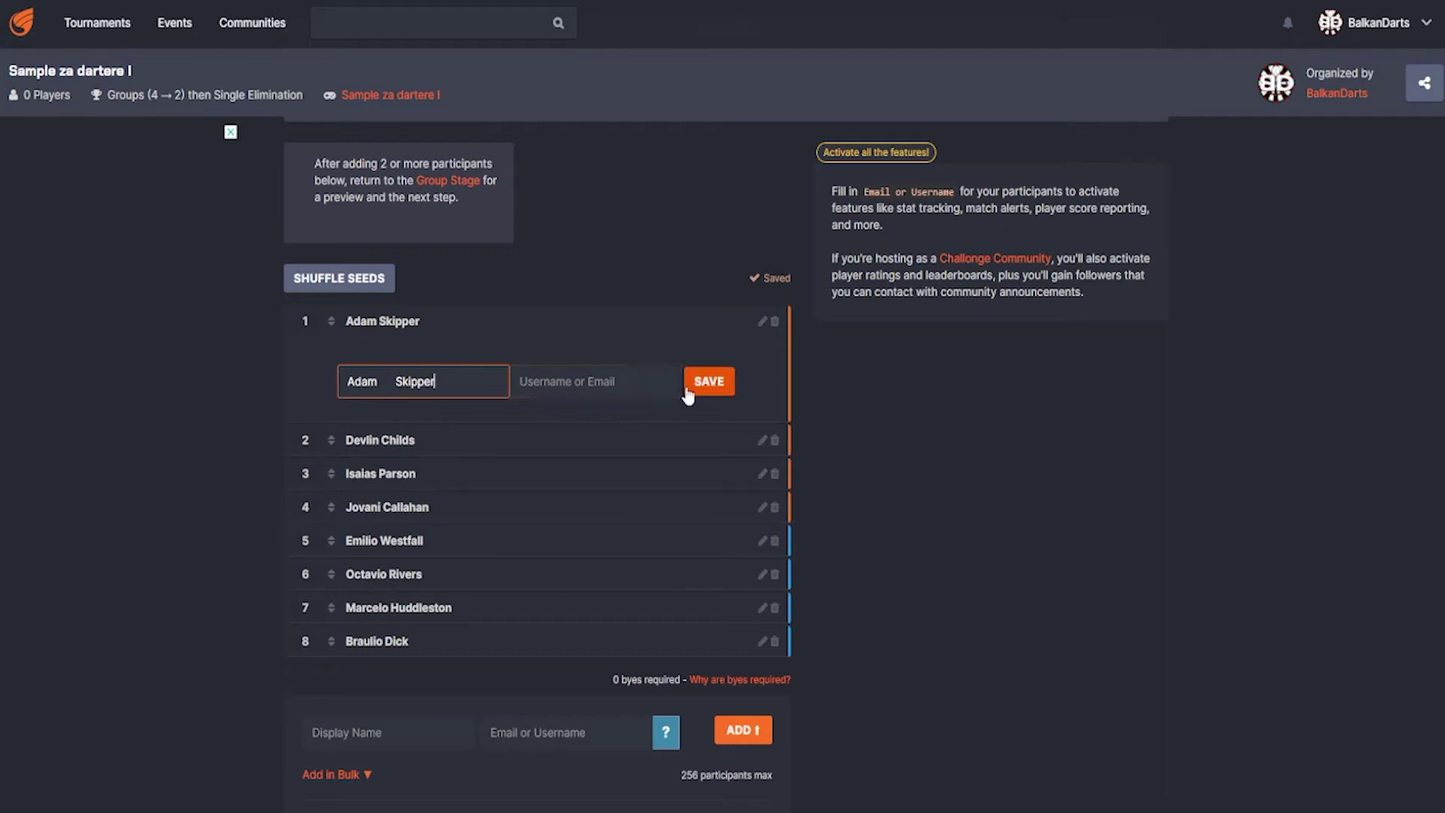
click(708, 381)
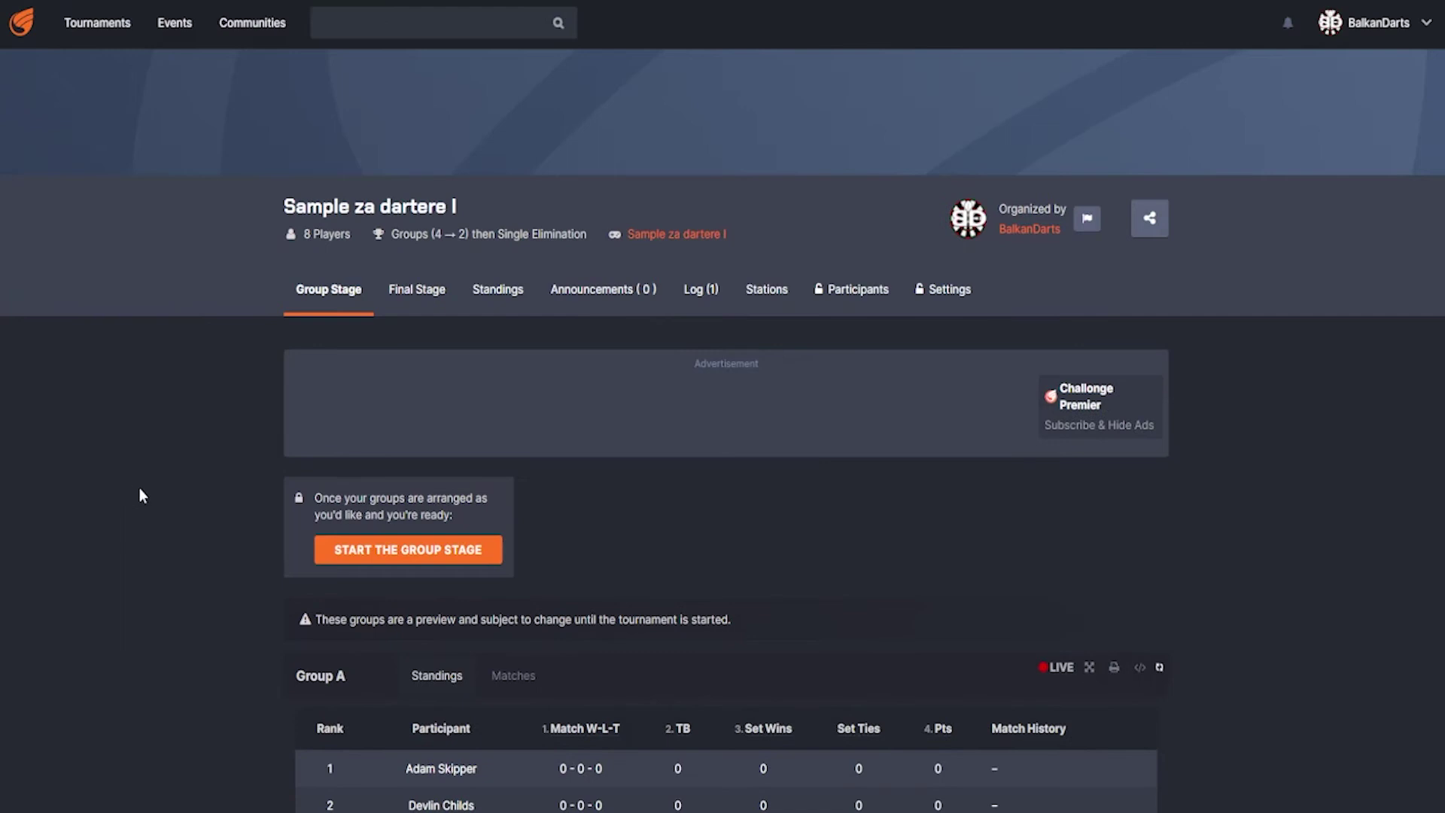
scroll(195, 472, down, 4)
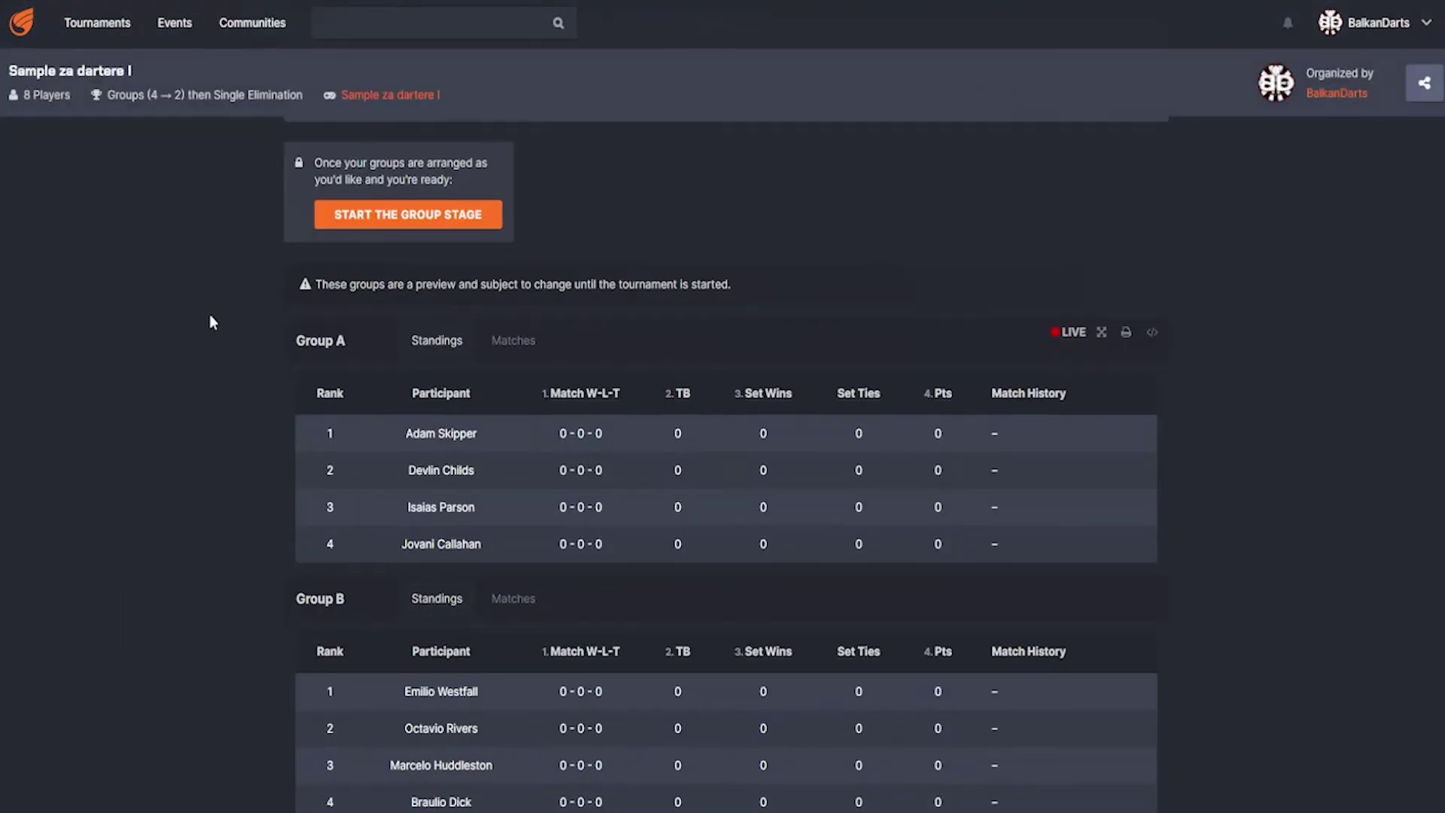
scroll(209, 316, down, 2)
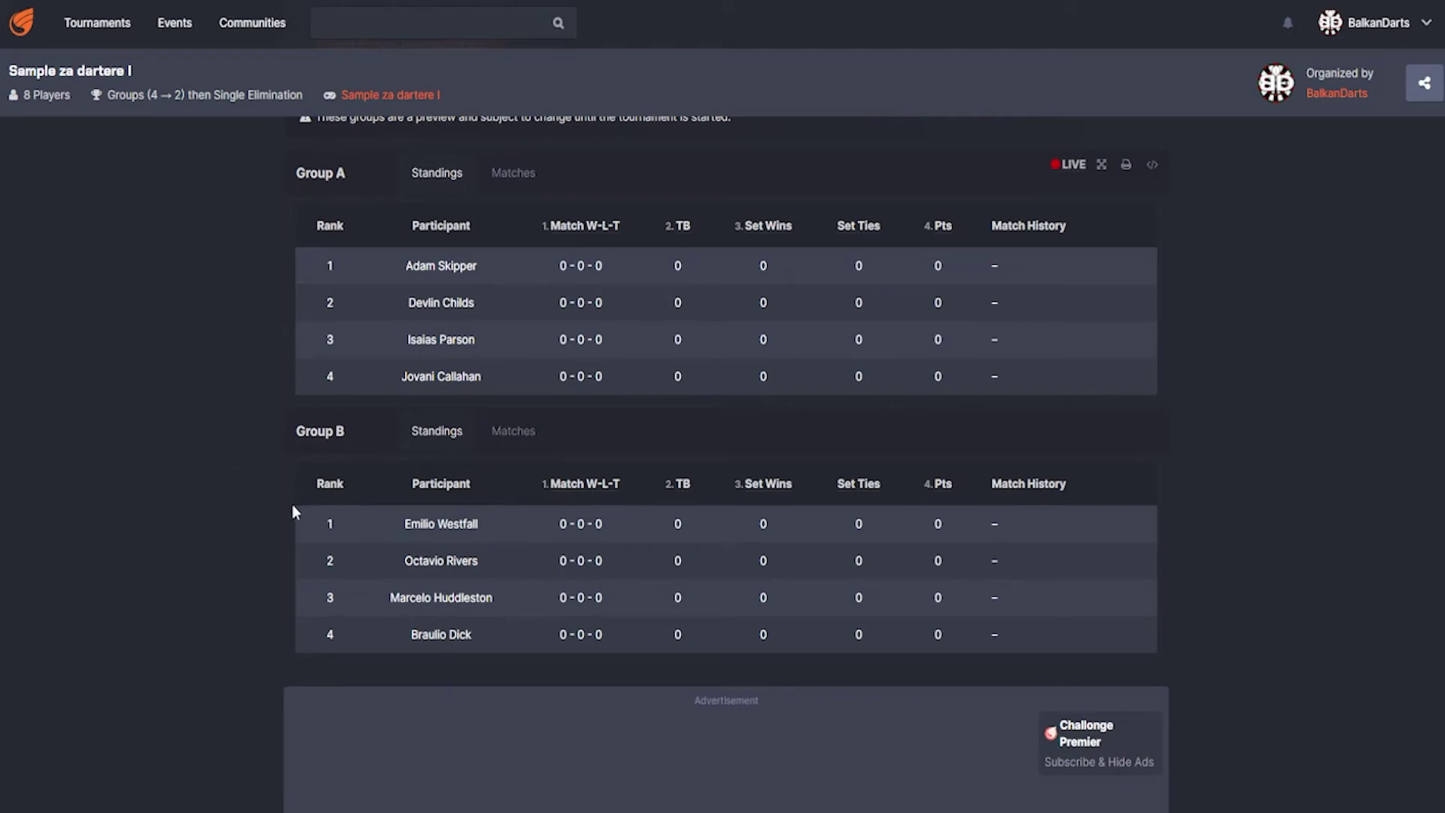
scroll(263, 477, up, 4)
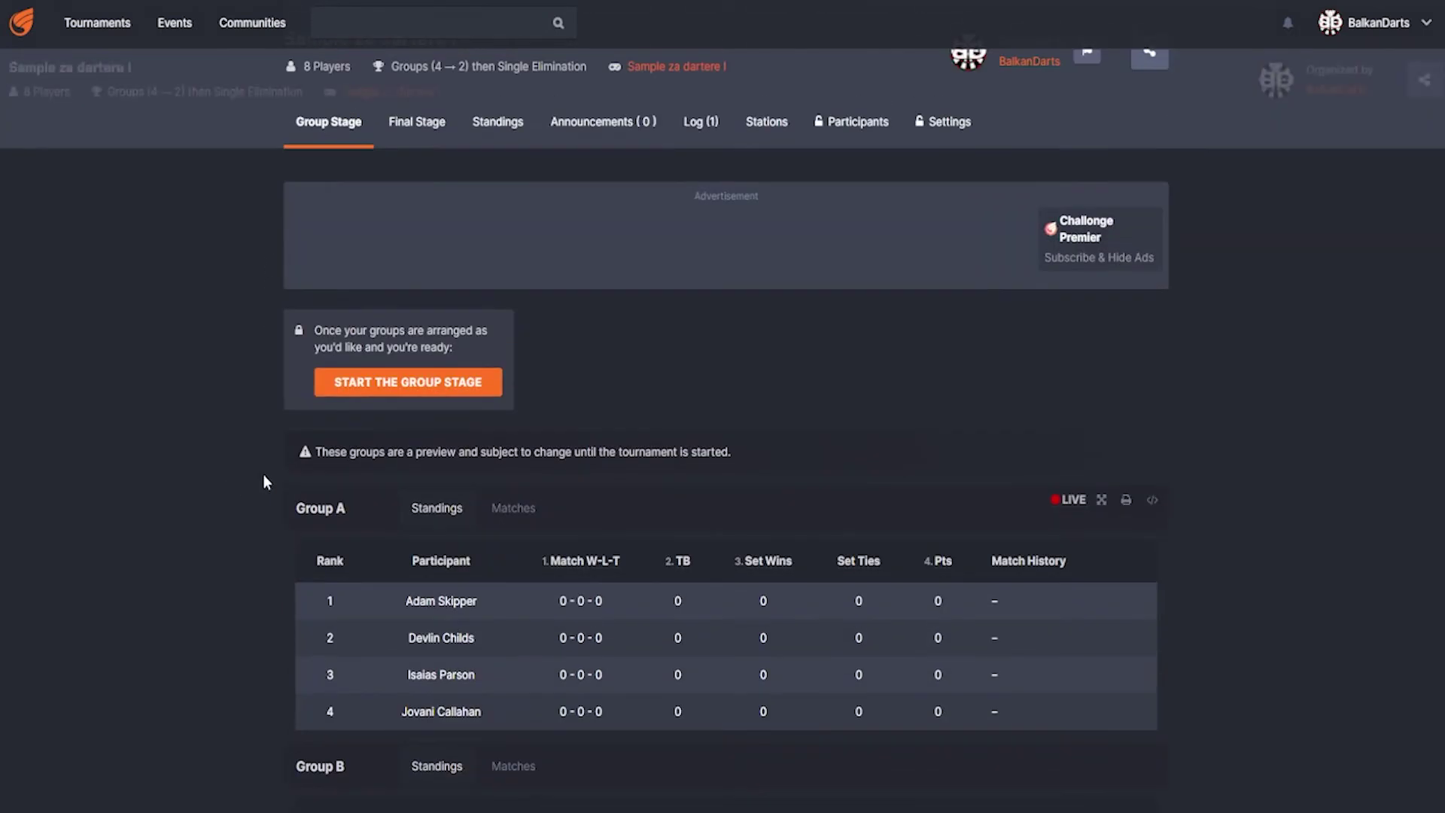
- Start the group stage
click(410, 386)
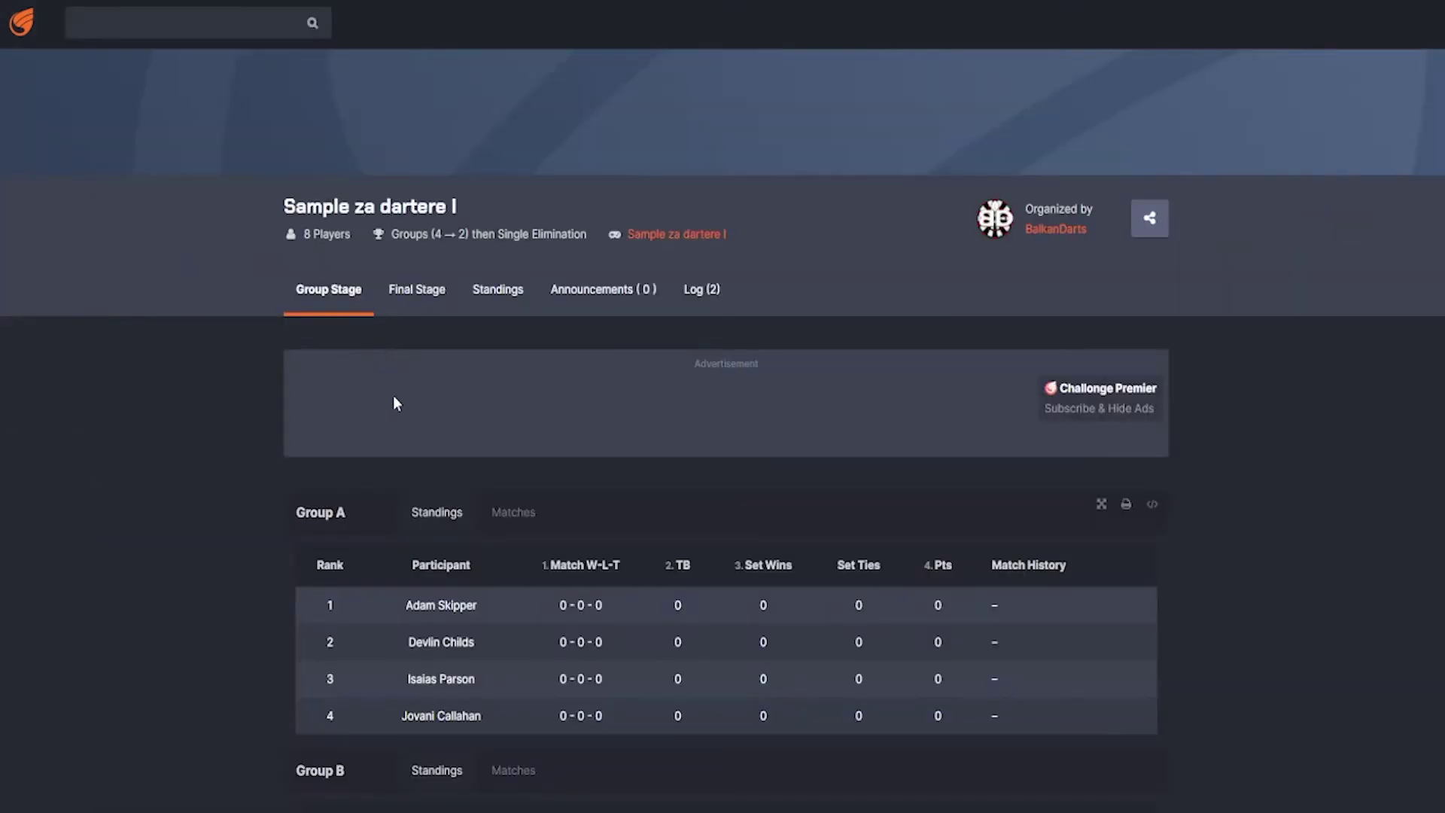
scroll(247, 450, down, 5)
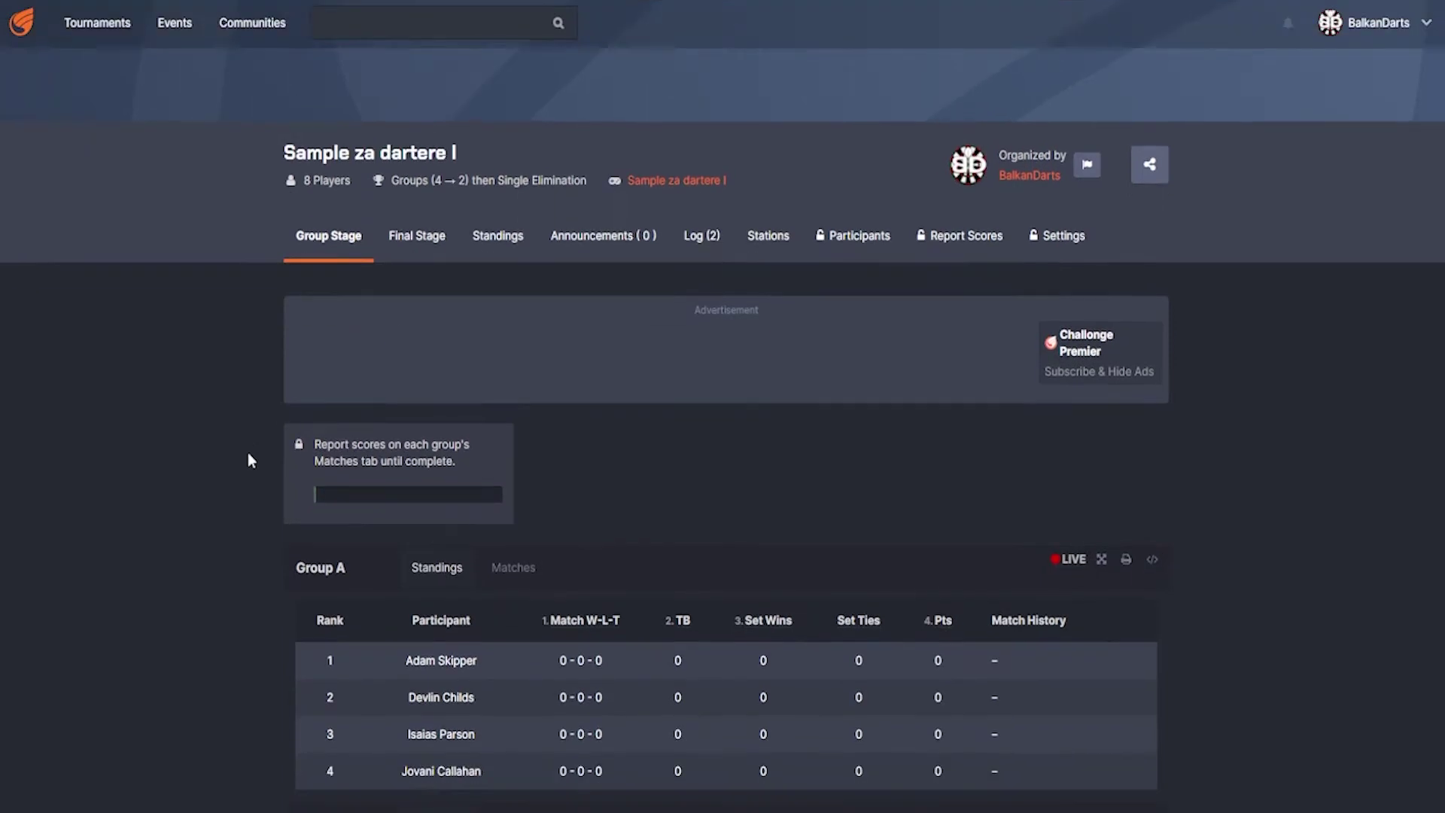
scroll(248, 454, up, 3)
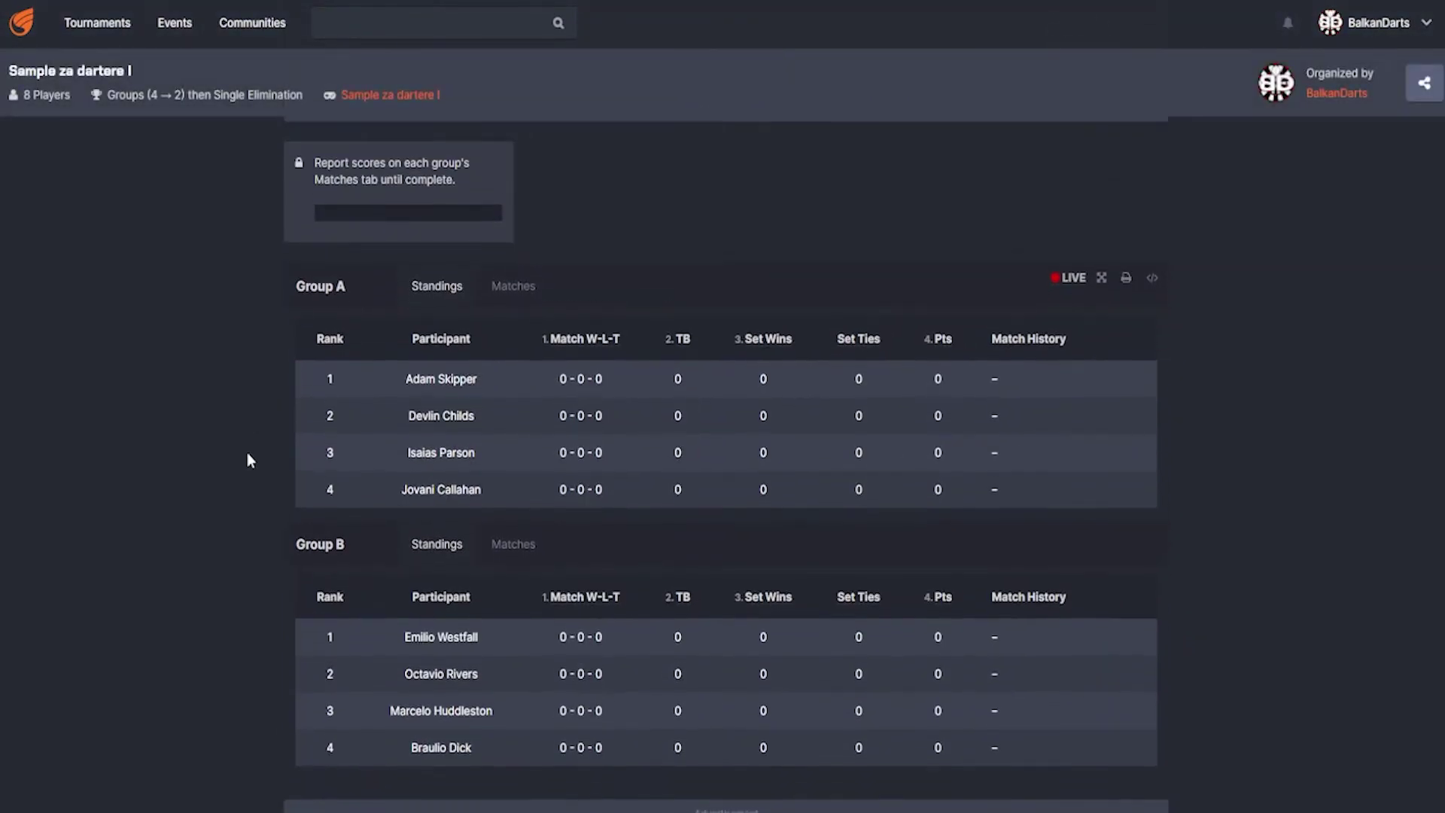
scroll(246, 450, up, 2)
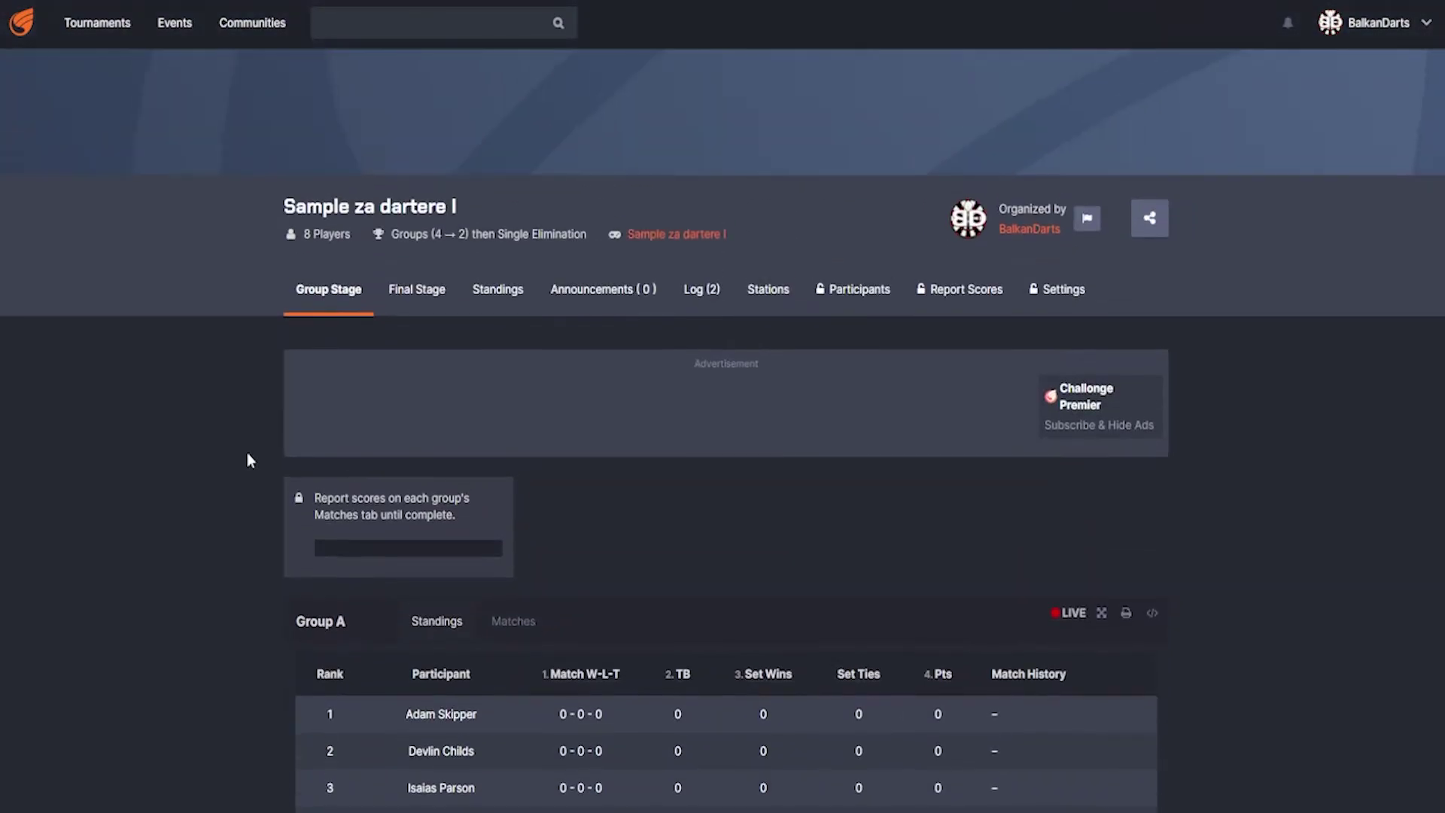
scroll(246, 450, down, 5)
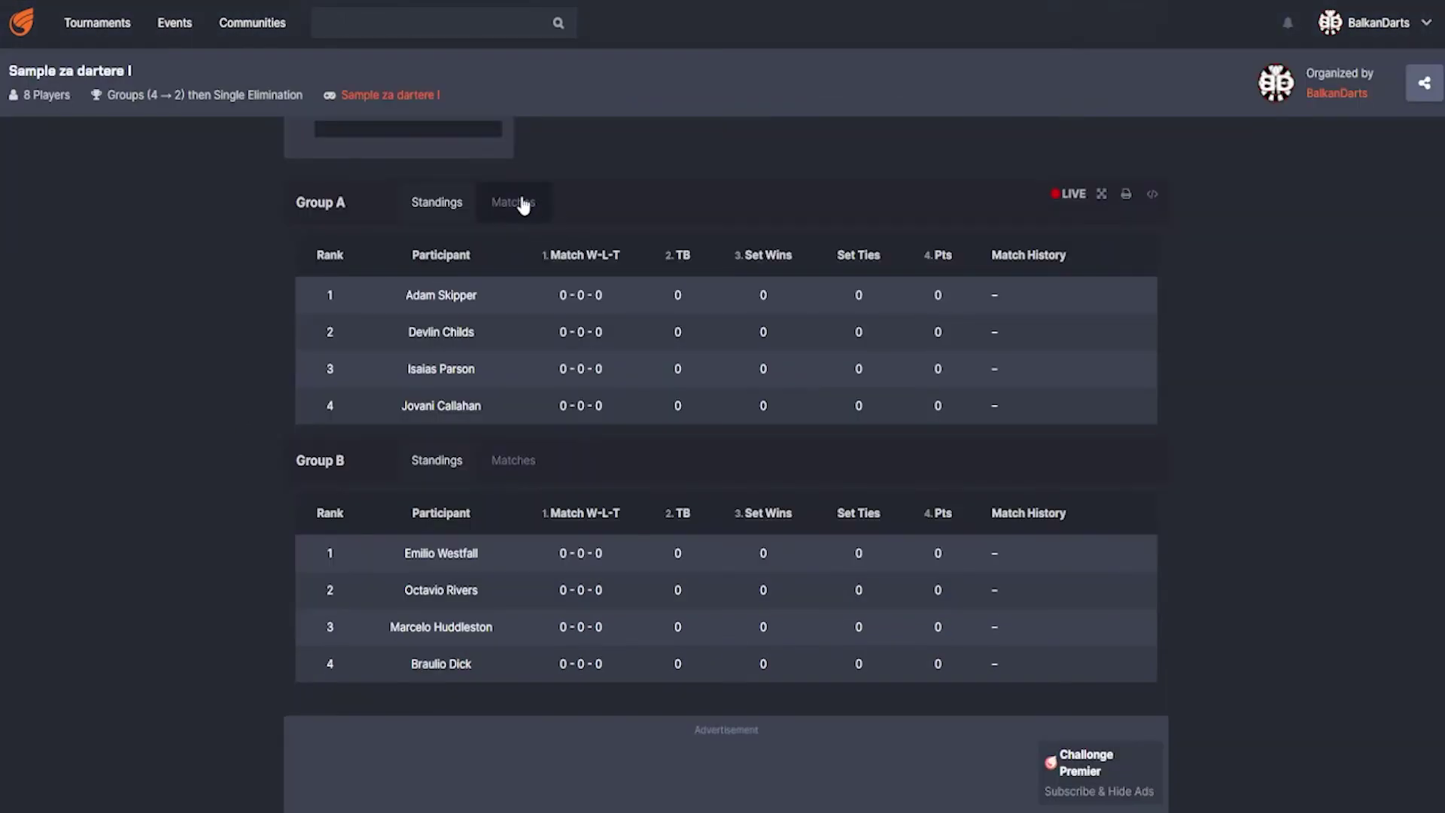
- Show the Round 1–3 match schedules for both Group A and Group B
click(534, 204)
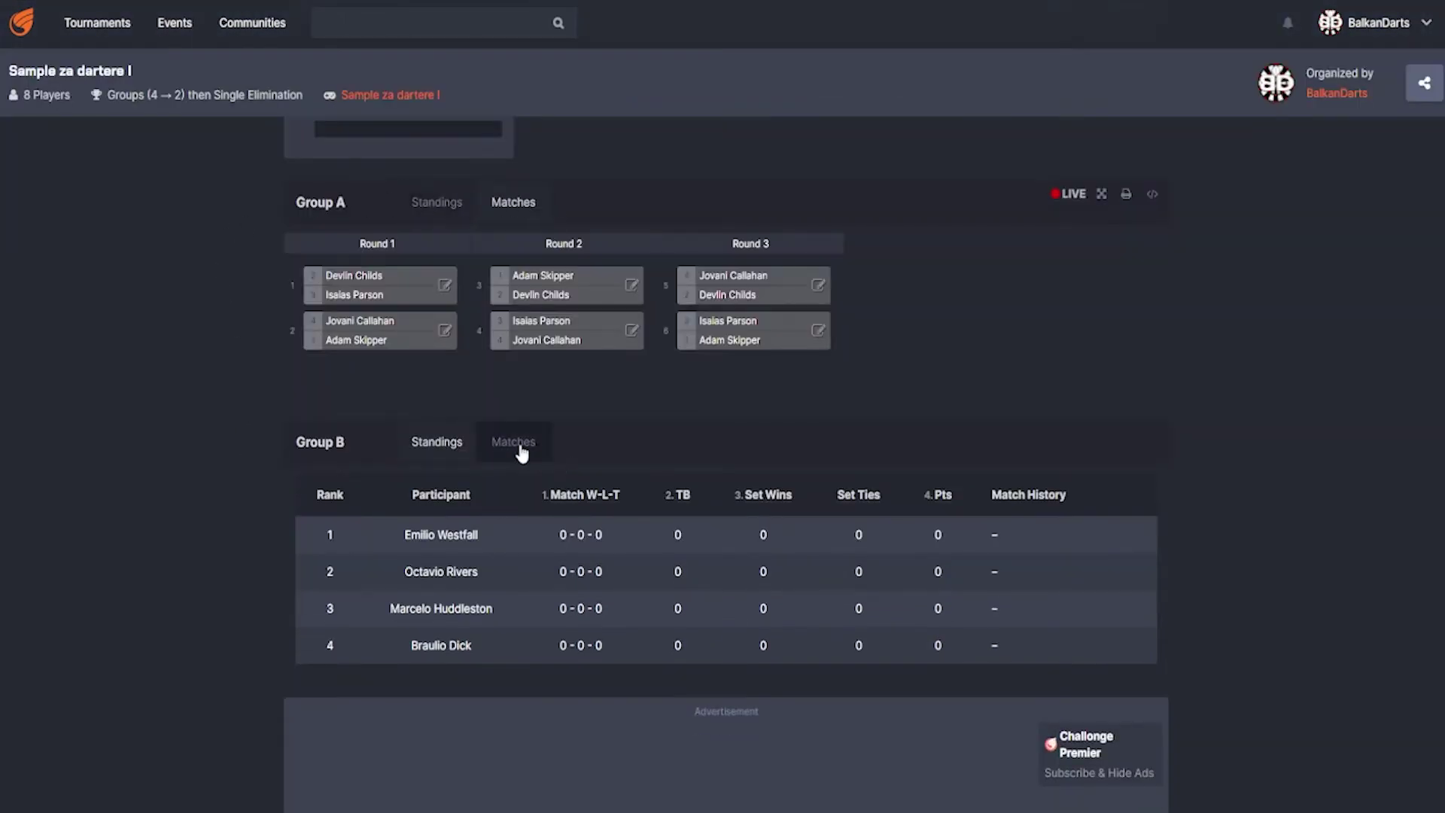
click(522, 450)
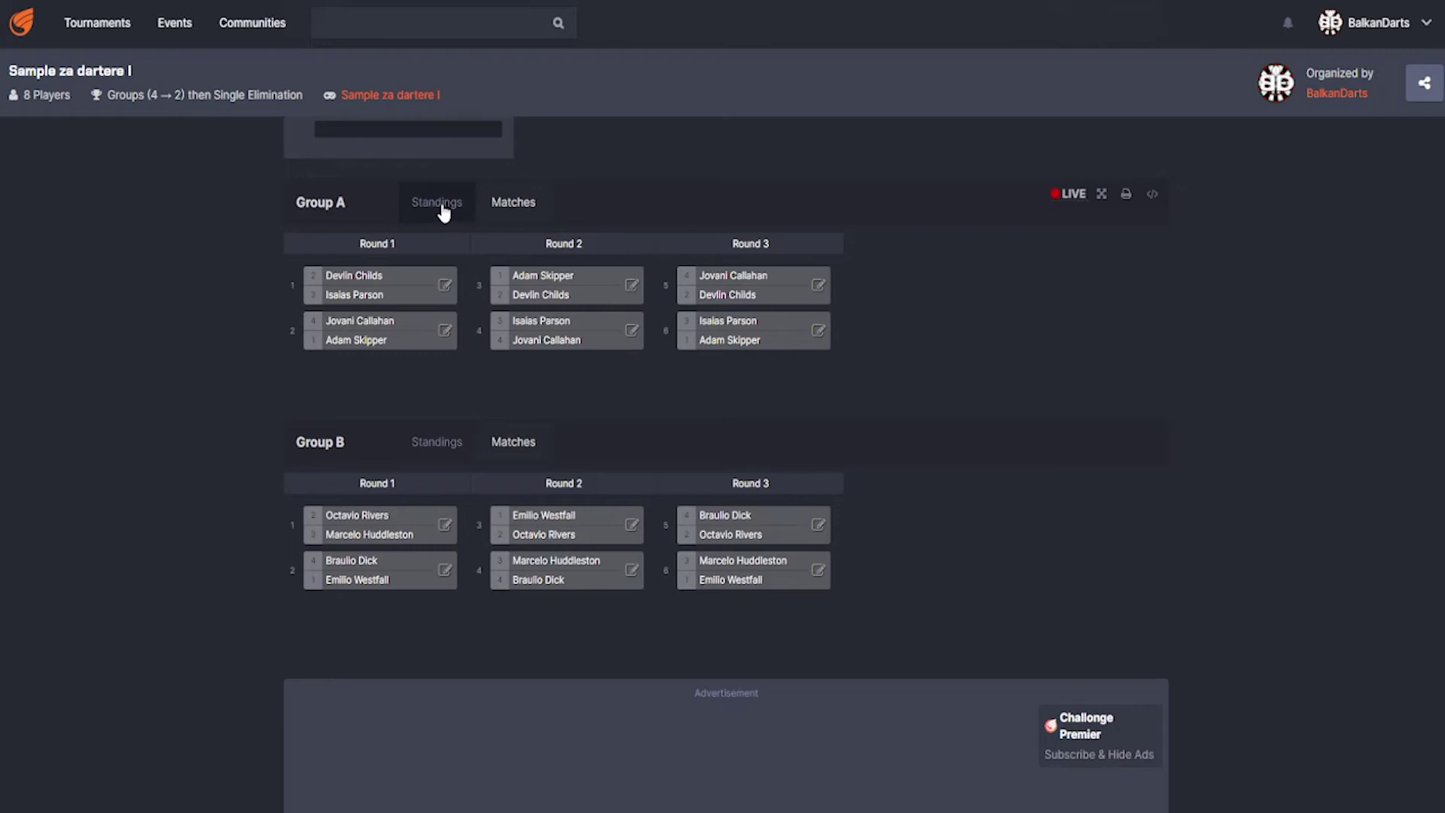
click(444, 210)
click(439, 461)
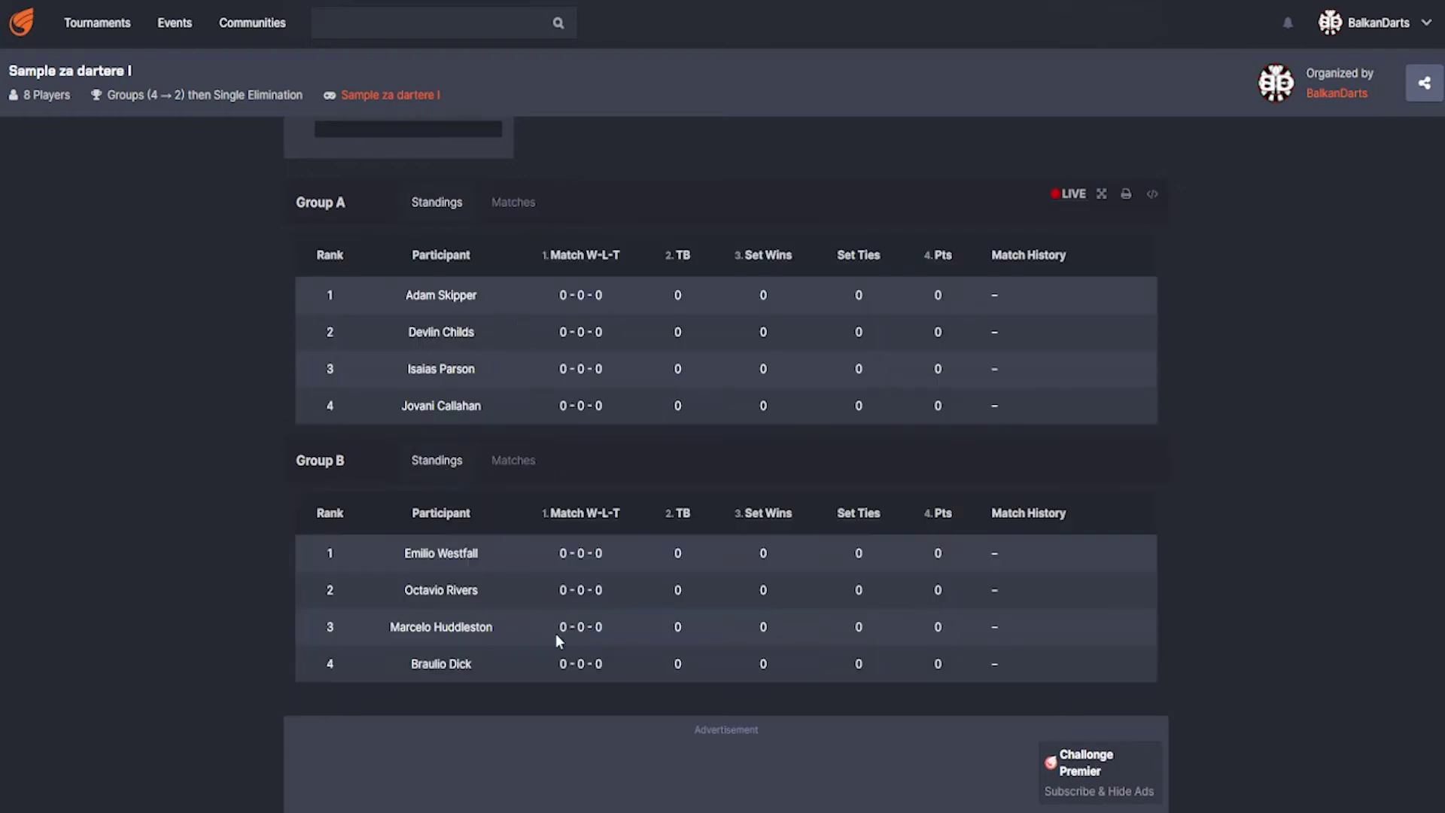
click(519, 205)
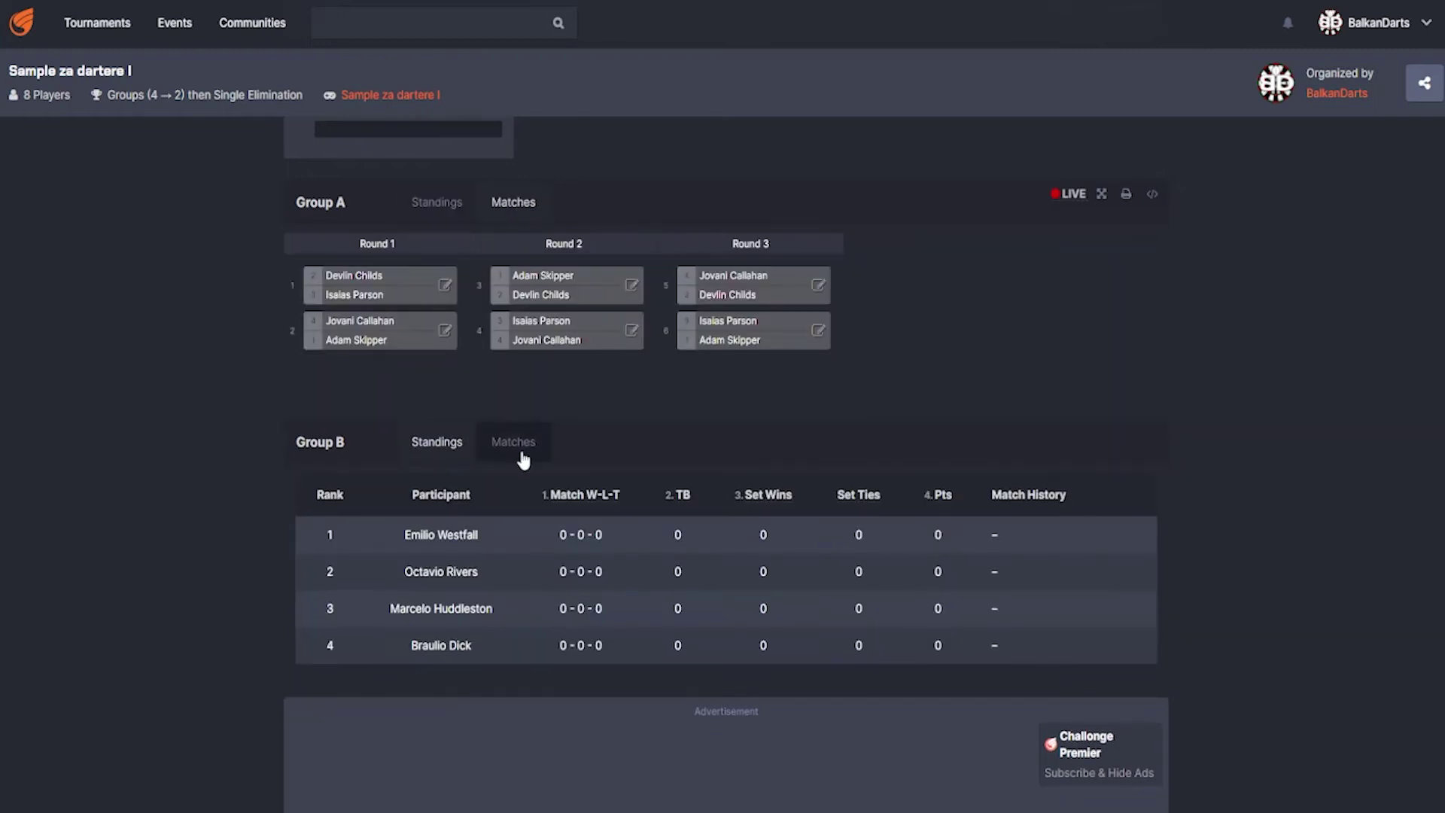
click(519, 450)
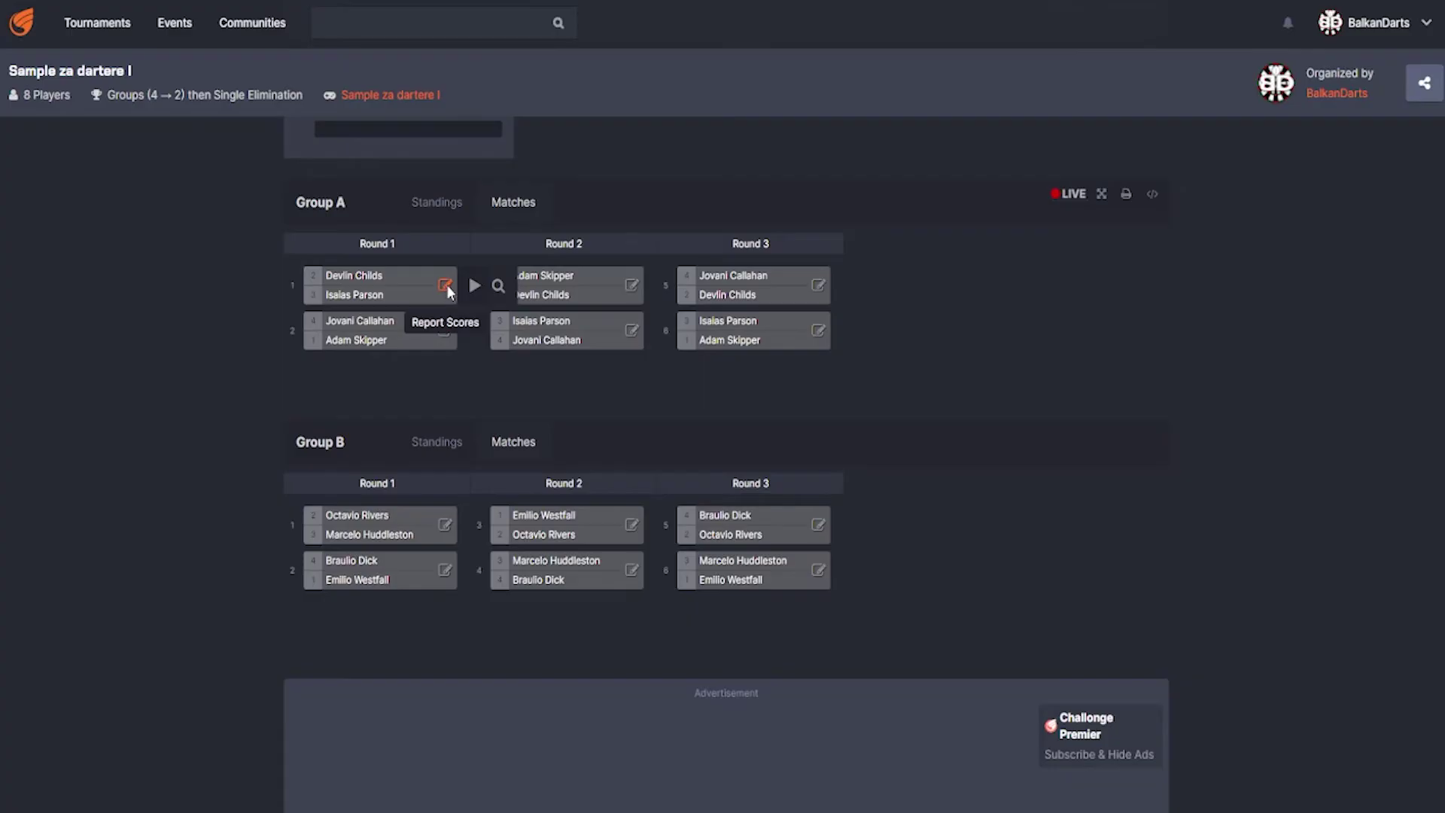
- Report Group A matches 1–3, with matches 1 and 3 won 1–0
click(445, 287)
click(864, 359)
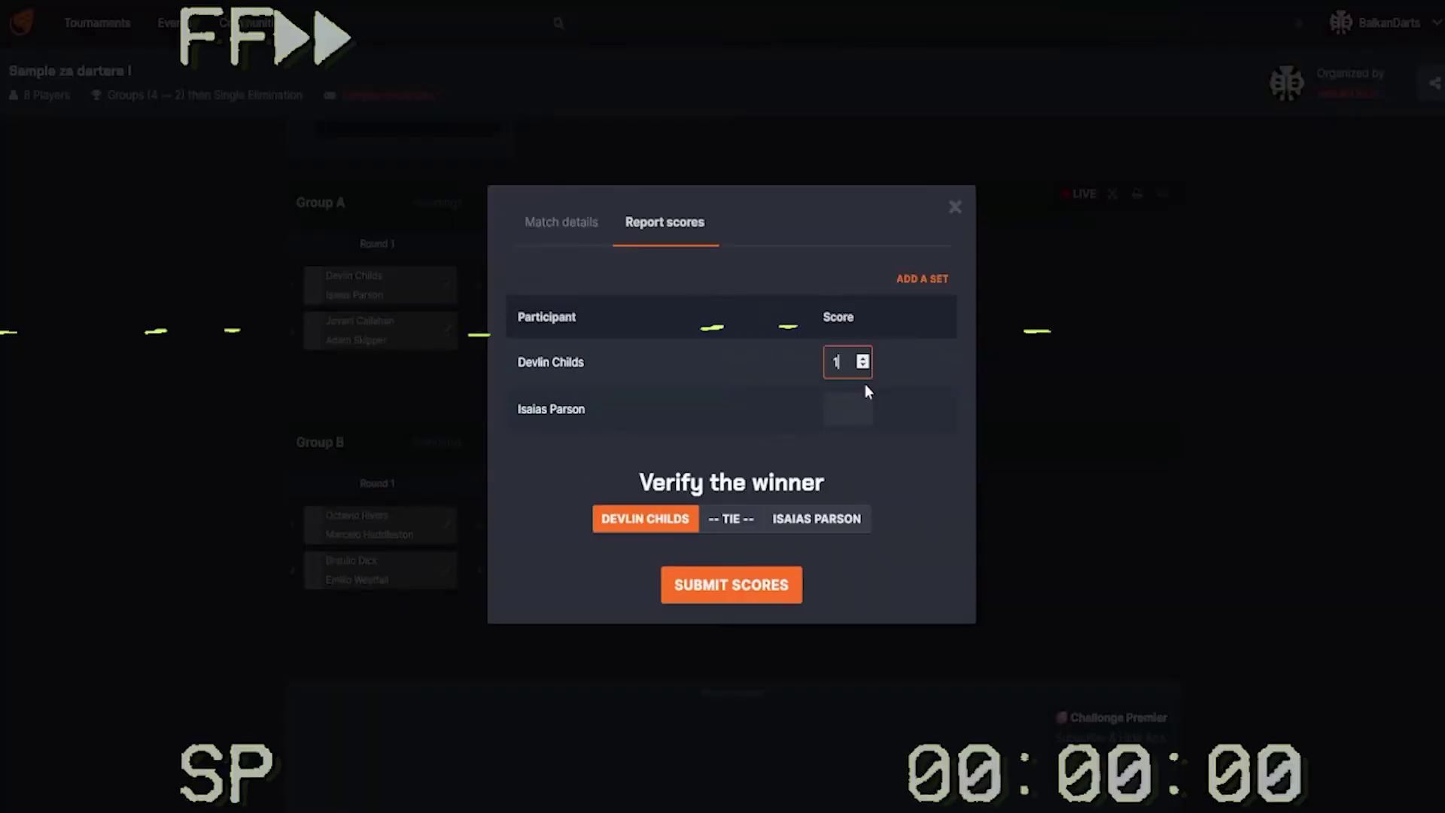
click(863, 411)
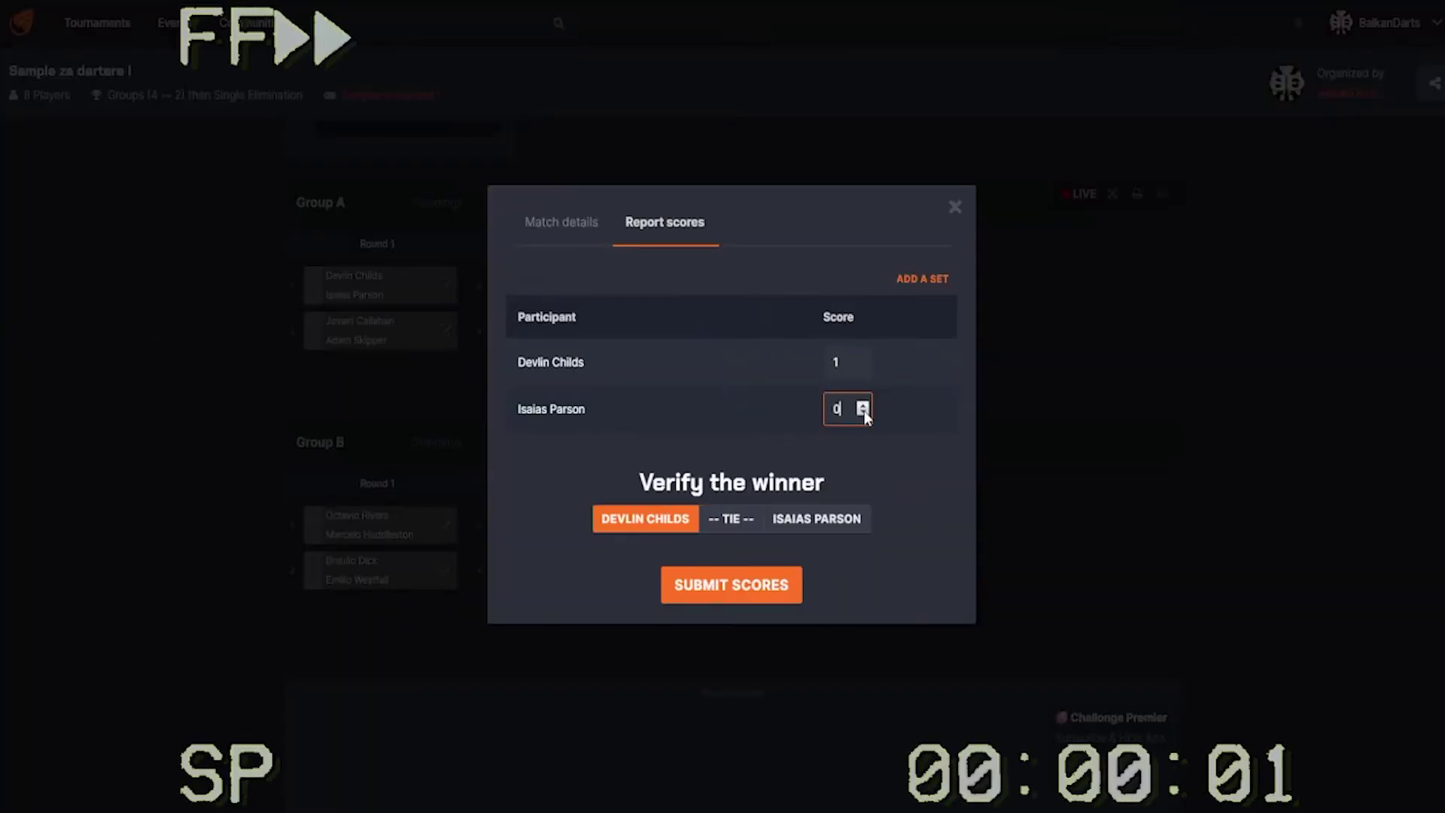
click(734, 585)
click(446, 335)
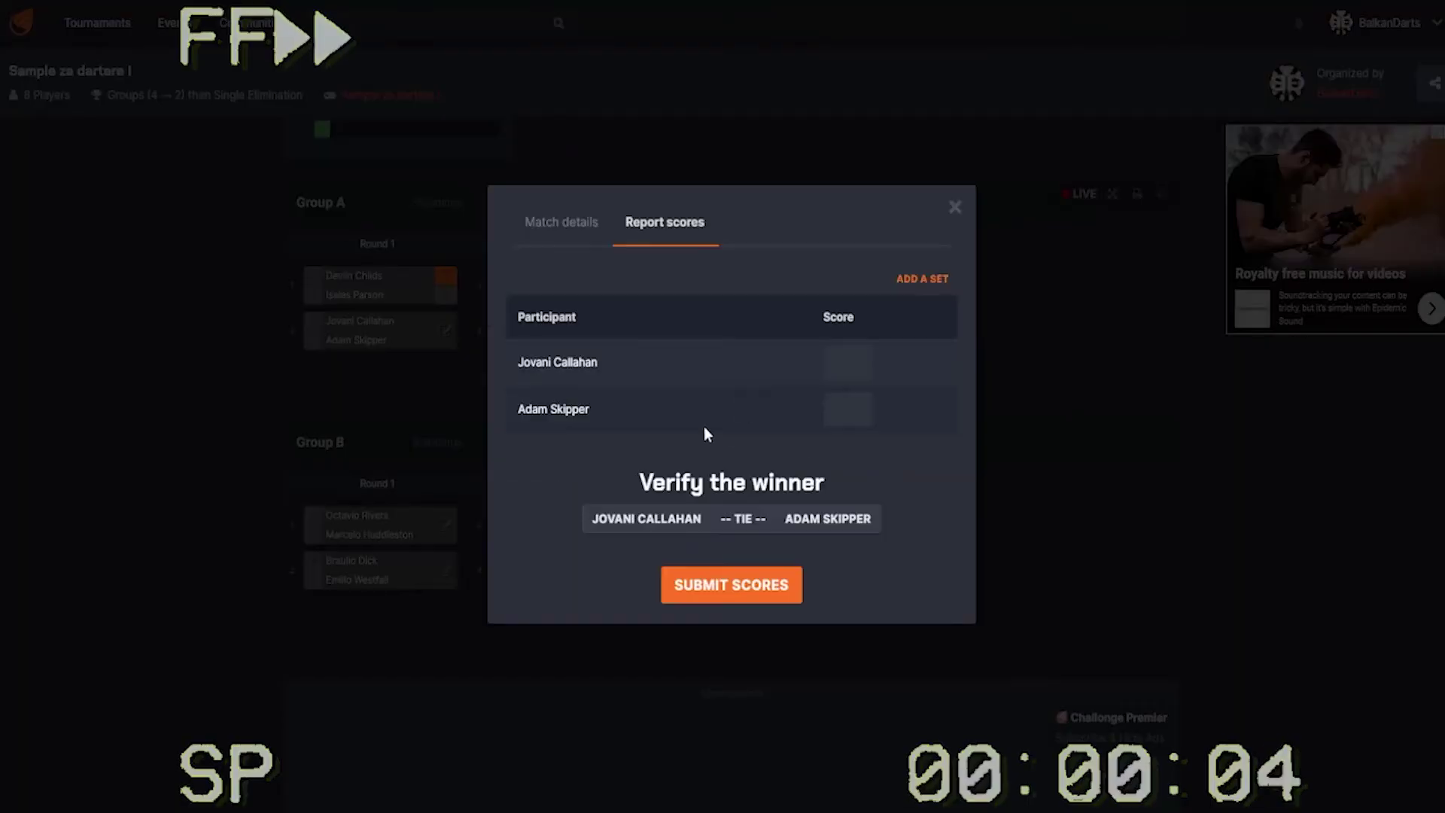
click(862, 358)
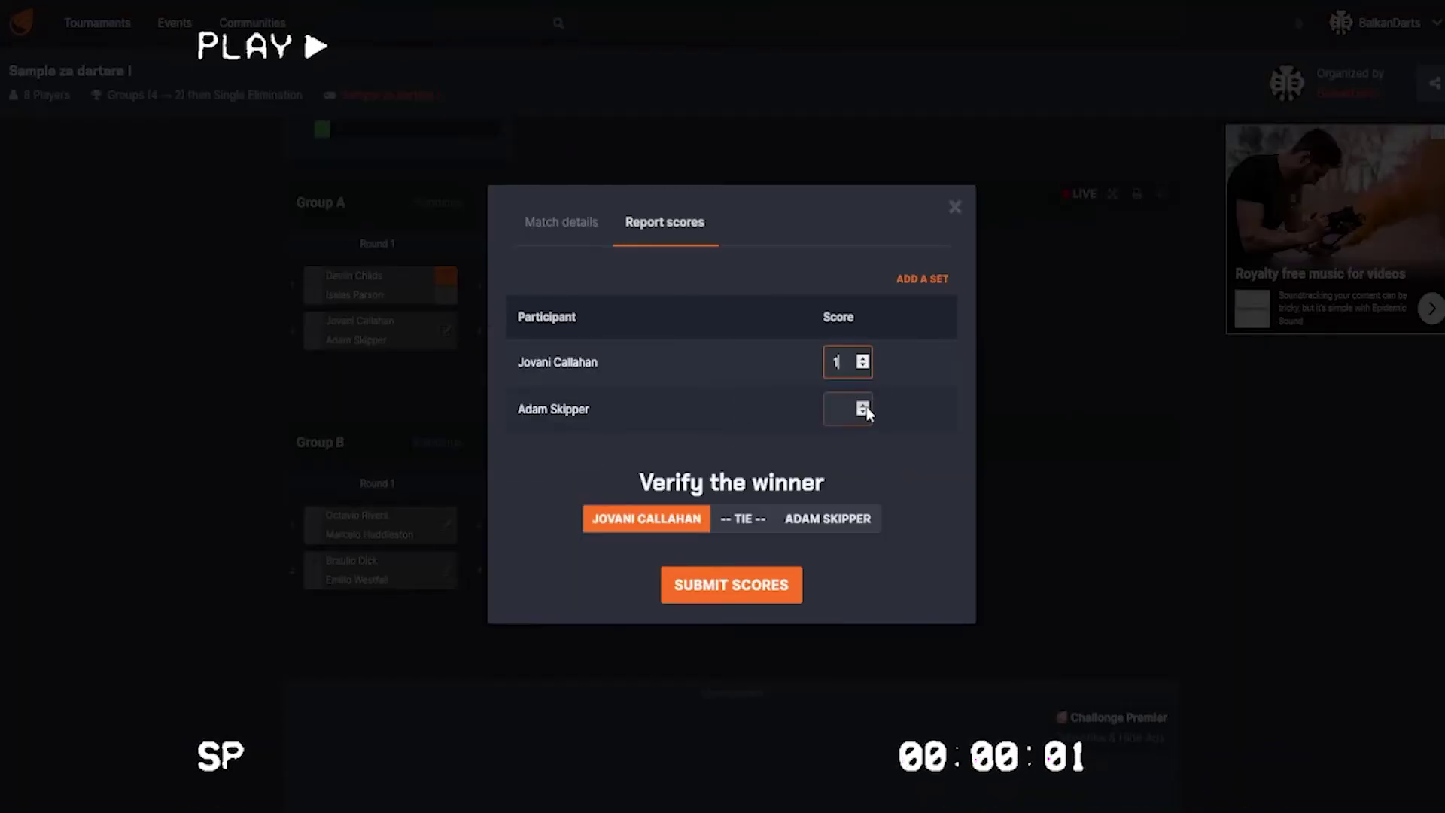
click(863, 406)
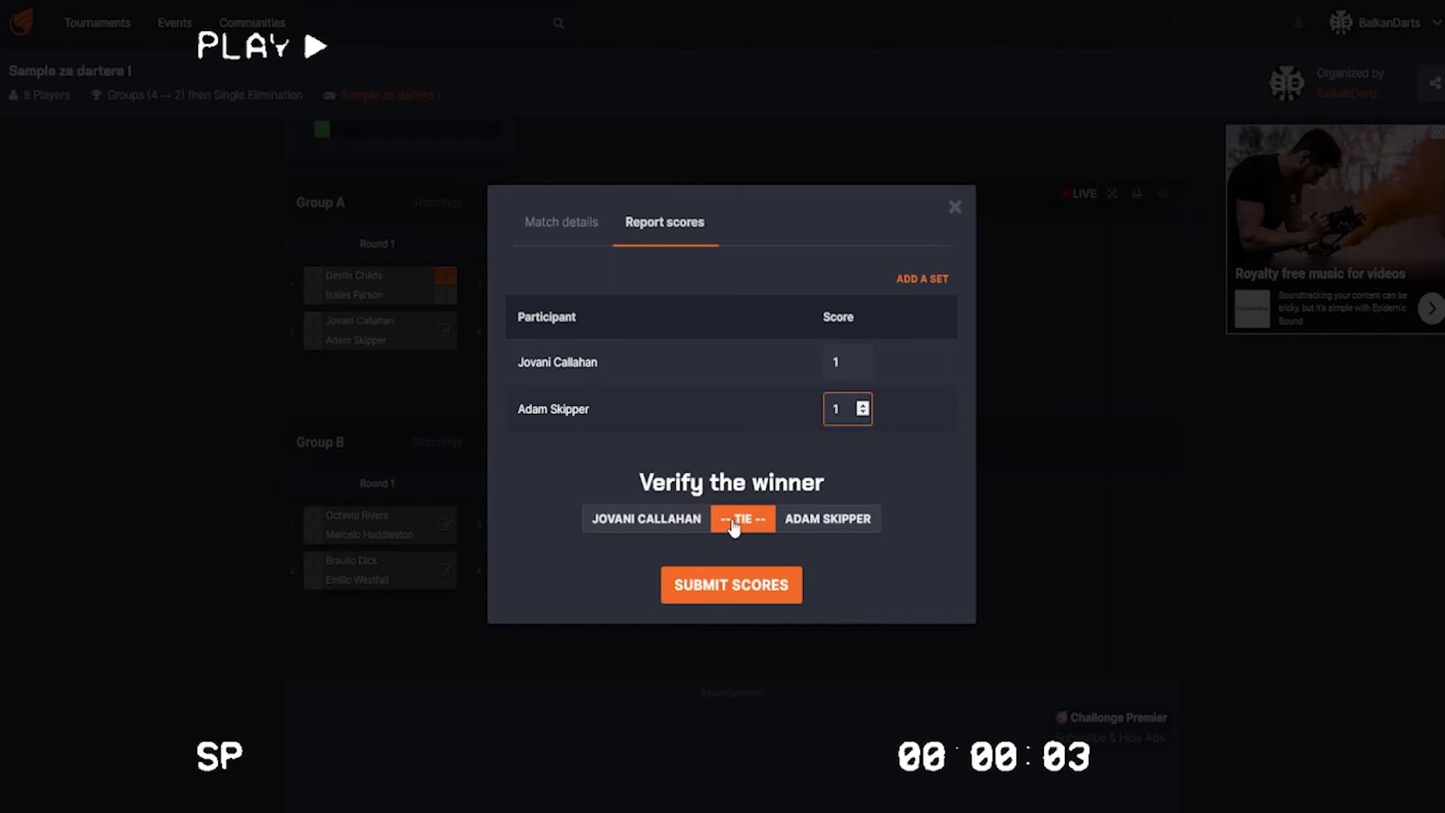
click(863, 358)
click(730, 584)
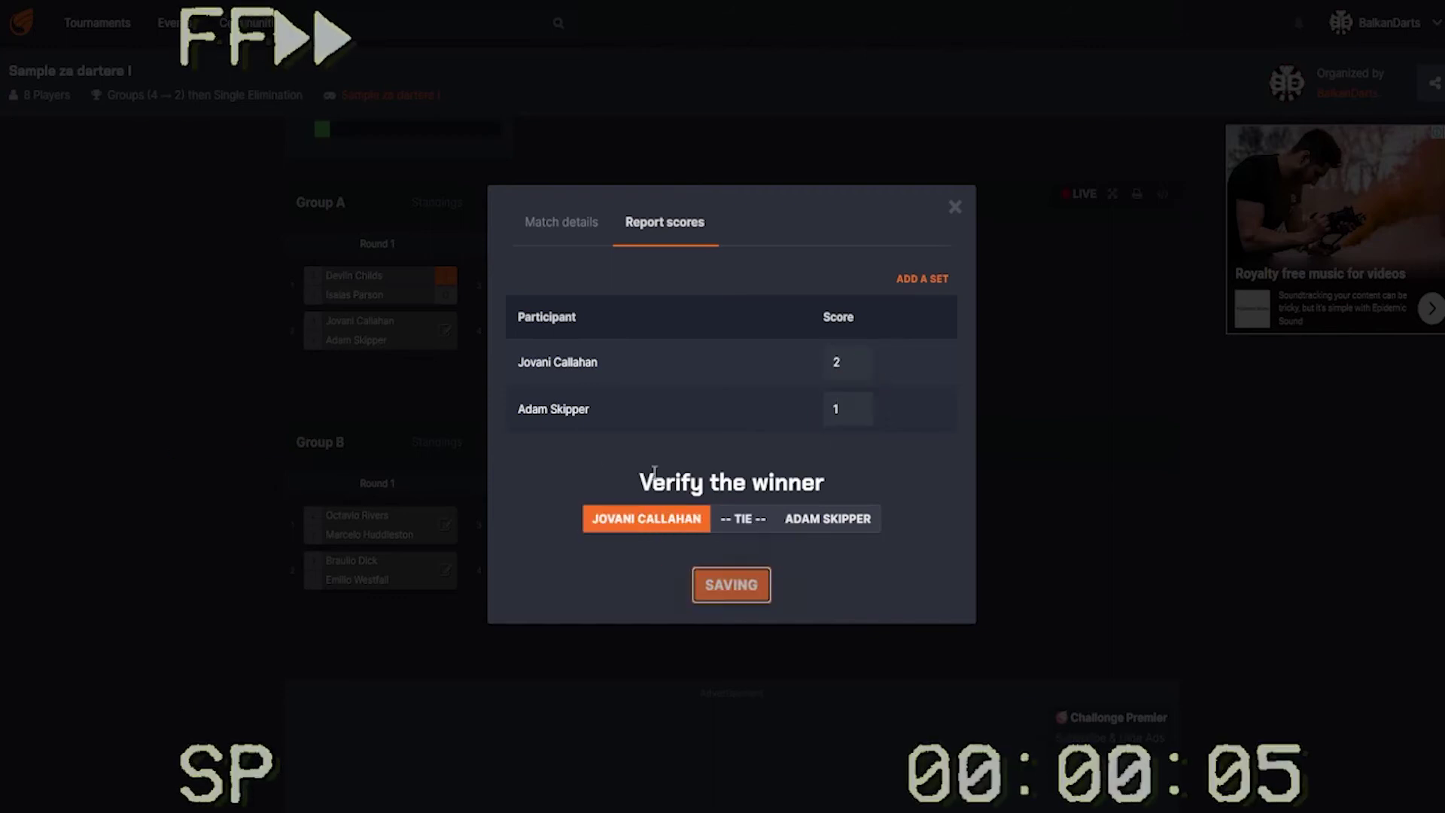
click(652, 284)
click(862, 358)
click(862, 411)
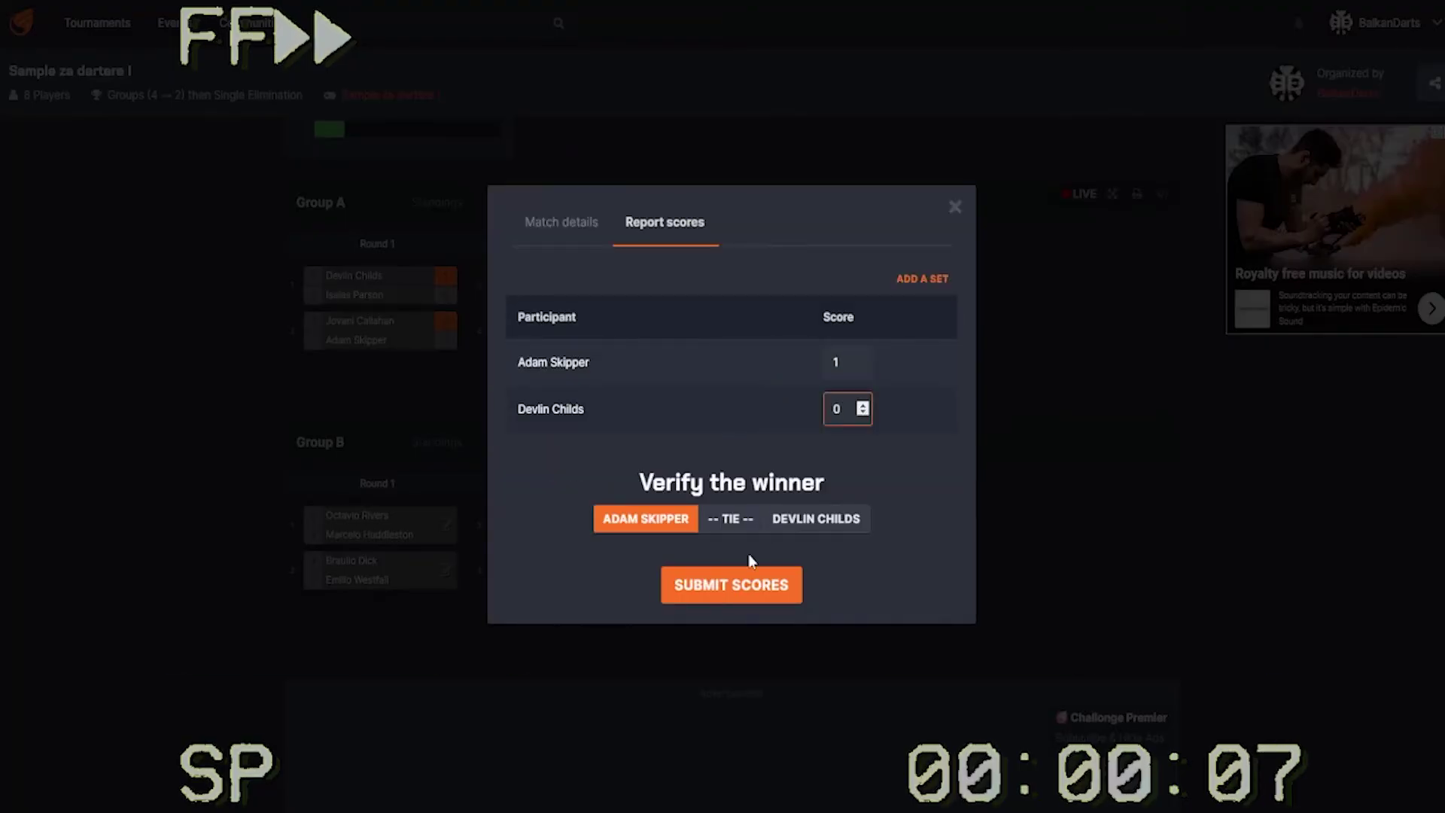
click(731, 584)
- Report Group A matches 4–6 as 1–0, 1–0 and 2–1, then view the standings
click(632, 325)
click(862, 358)
click(862, 411)
click(723, 584)
click(745, 325)
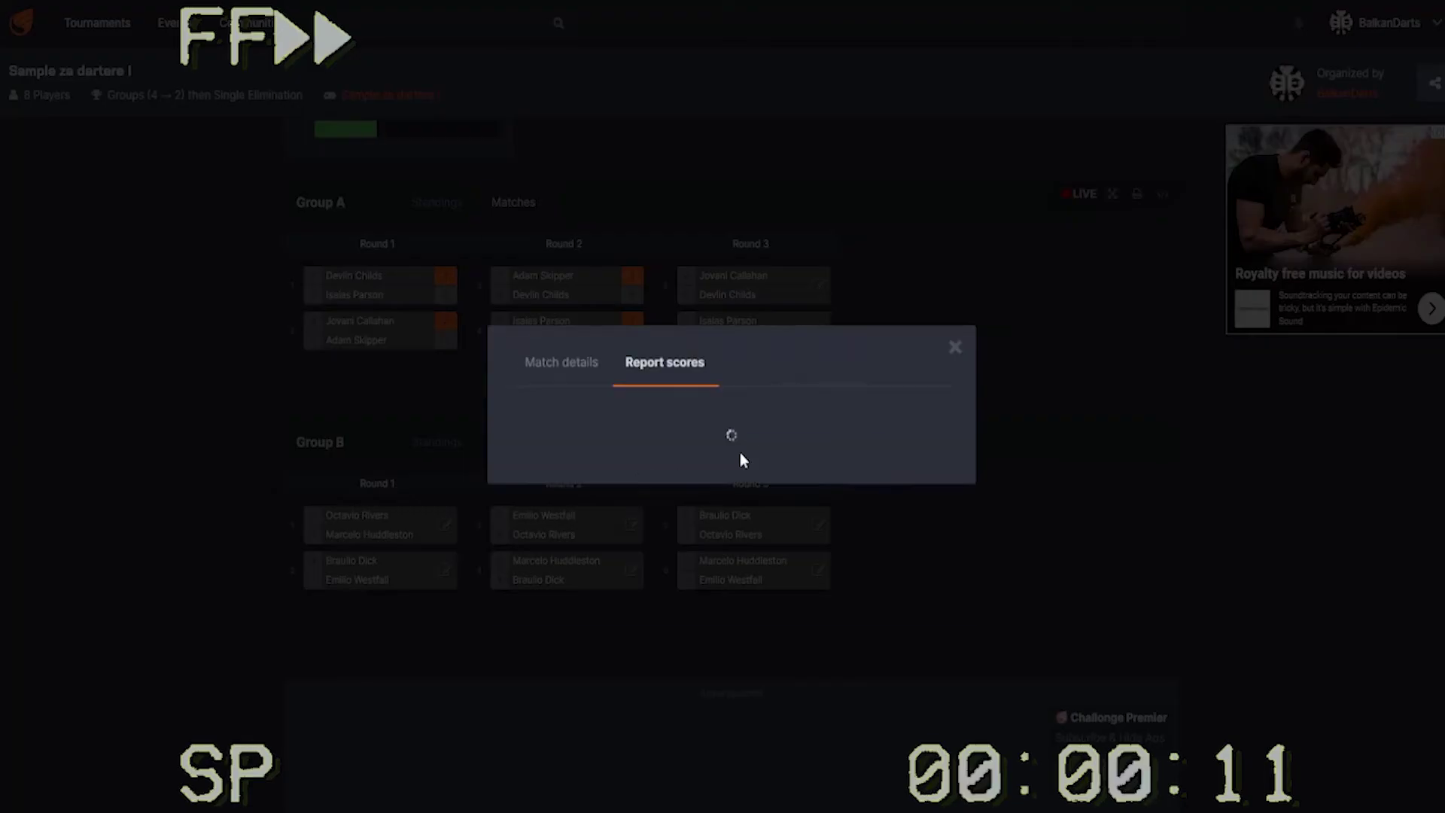
click(862, 358)
click(862, 413)
click(863, 413)
click(731, 584)
click(741, 290)
click(863, 358)
click(862, 359)
click(863, 406)
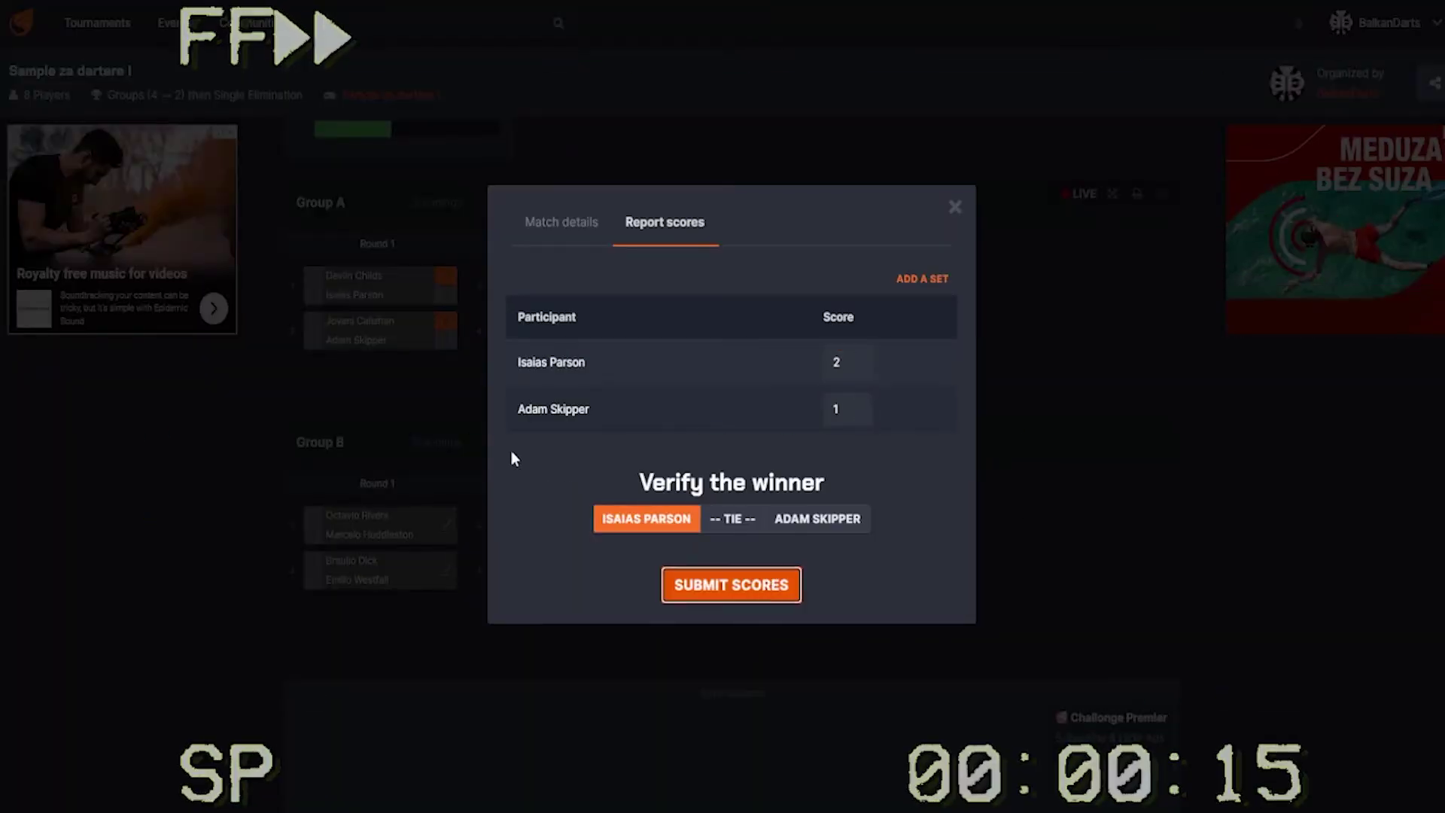
click(731, 585)
click(437, 370)
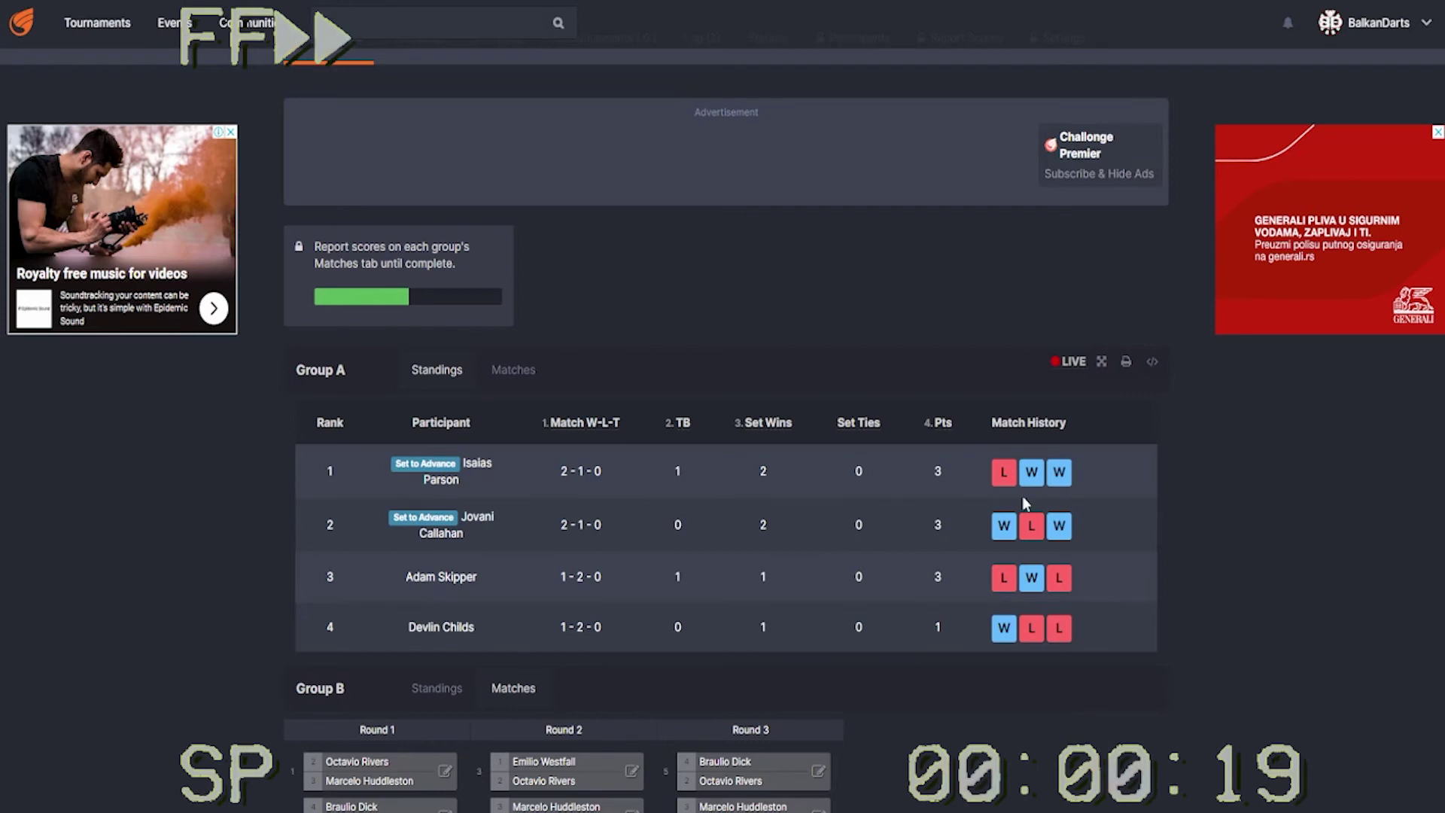
- Report Group B matches 1–3, each won 2–1
mouse_move(1072, 364)
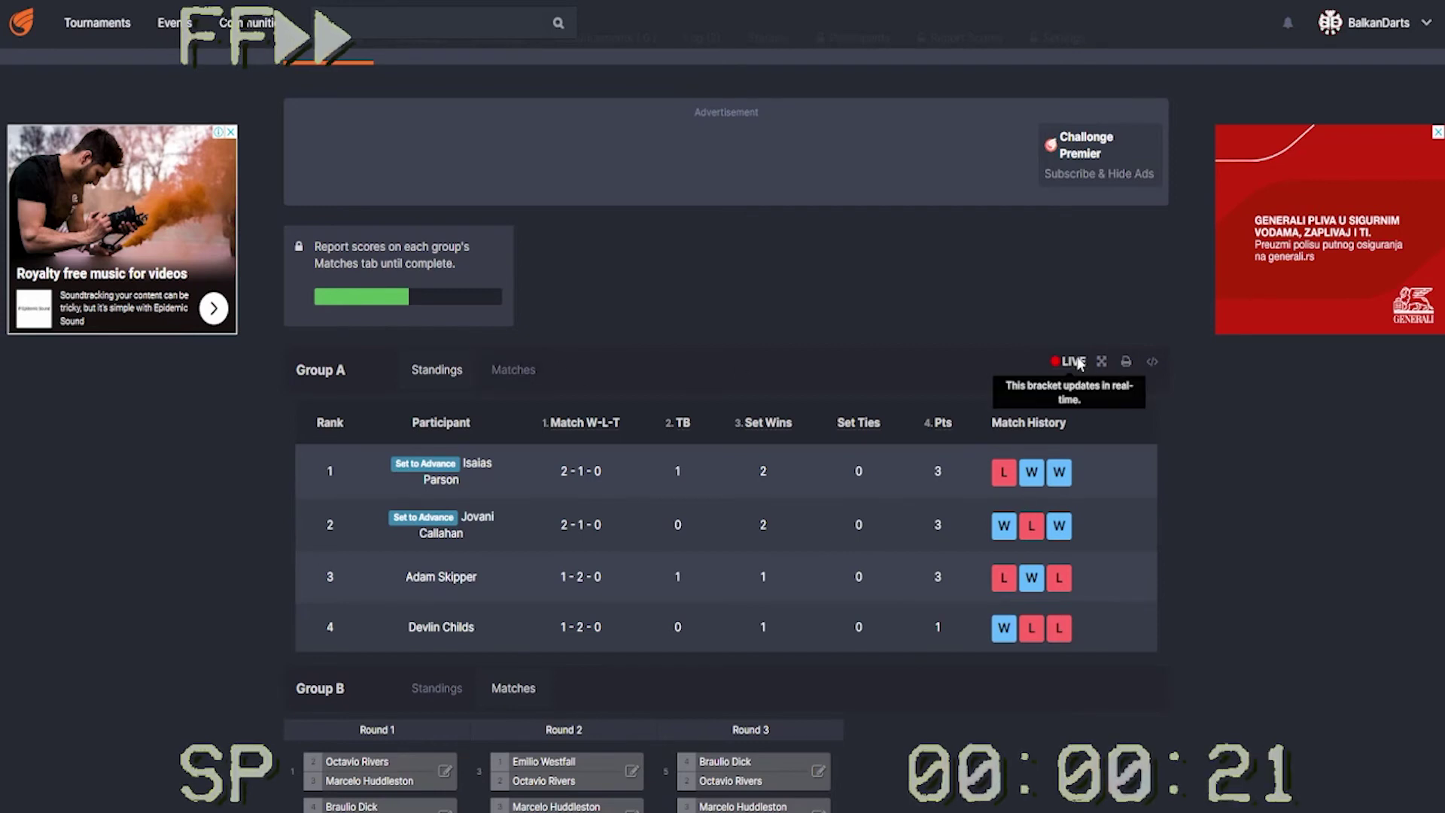
click(509, 372)
click(444, 525)
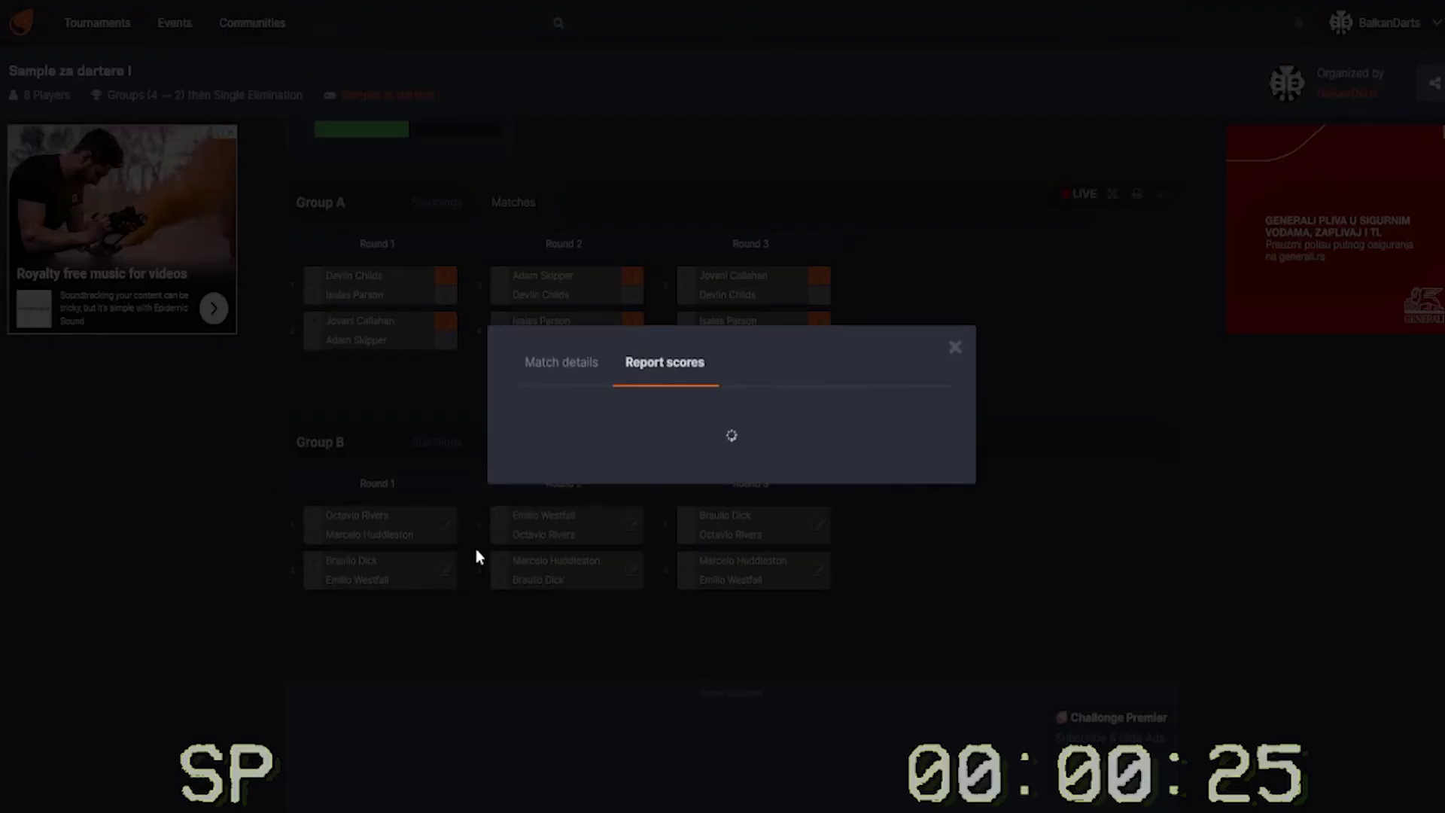
text(2)
key(Tab)
text(1)
key(Return)
click(448, 572)
click(862, 359)
click(863, 360)
key(Tab)
text(1)
click(735, 591)
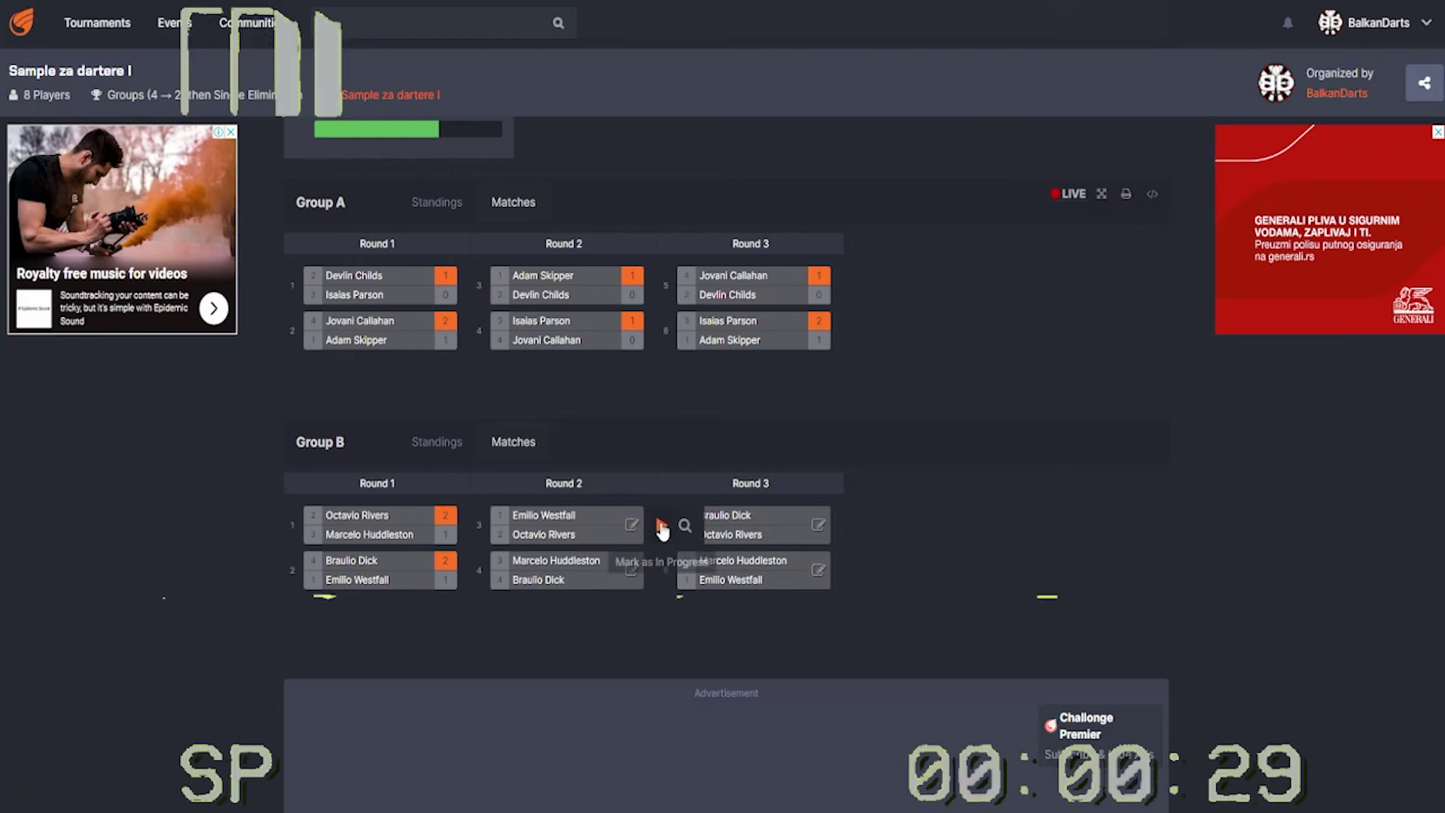
click(661, 529)
click(862, 359)
click(862, 360)
click(863, 406)
click(700, 594)
- Report Group B matches 4–6, with matches 4 and 6 won 2–1
click(828, 457)
key(Up)
key(Tab)
text(1)
click(768, 570)
click(843, 516)
click(862, 358)
click(862, 358)
click(862, 405)
click(760, 585)
click(797, 602)
click(863, 358)
click(863, 358)
click(863, 404)
click(731, 585)
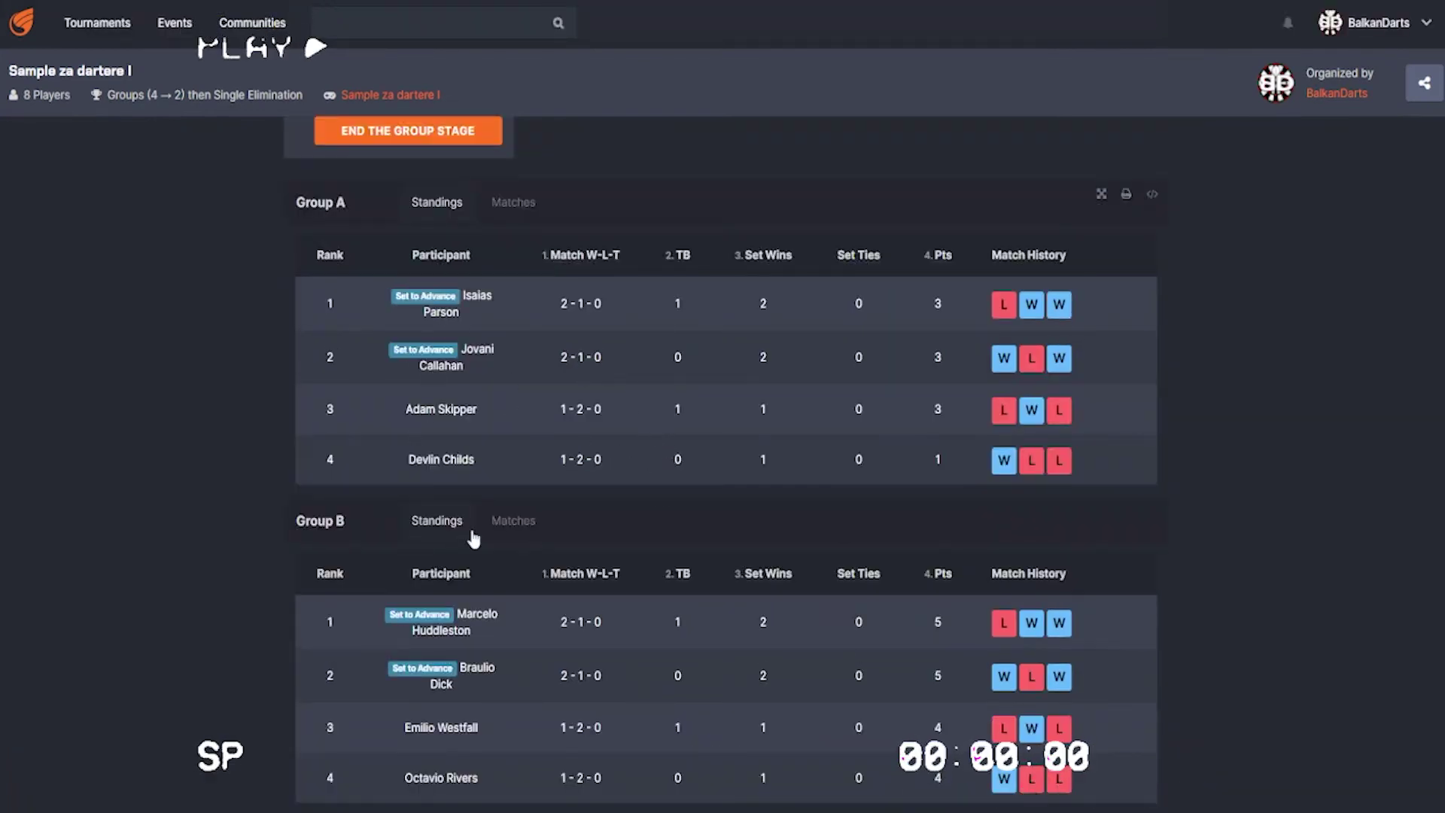
- End the group stage to get the Final Stage preview with seeded semifinals and bronze match
scroll(755, 495, down, 5)
scroll(741, 498, up, 5)
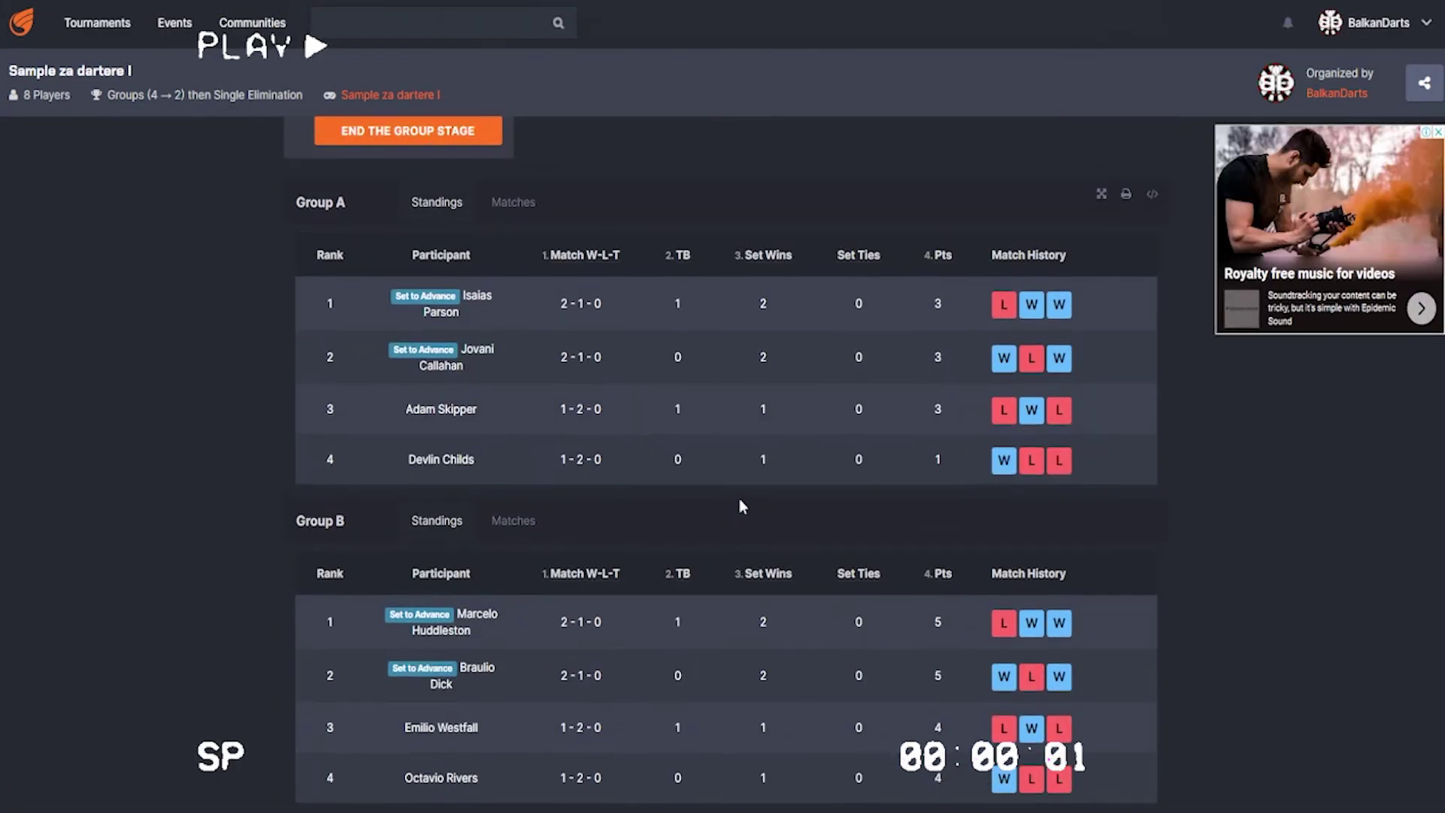
scroll(566, 406, up, 1)
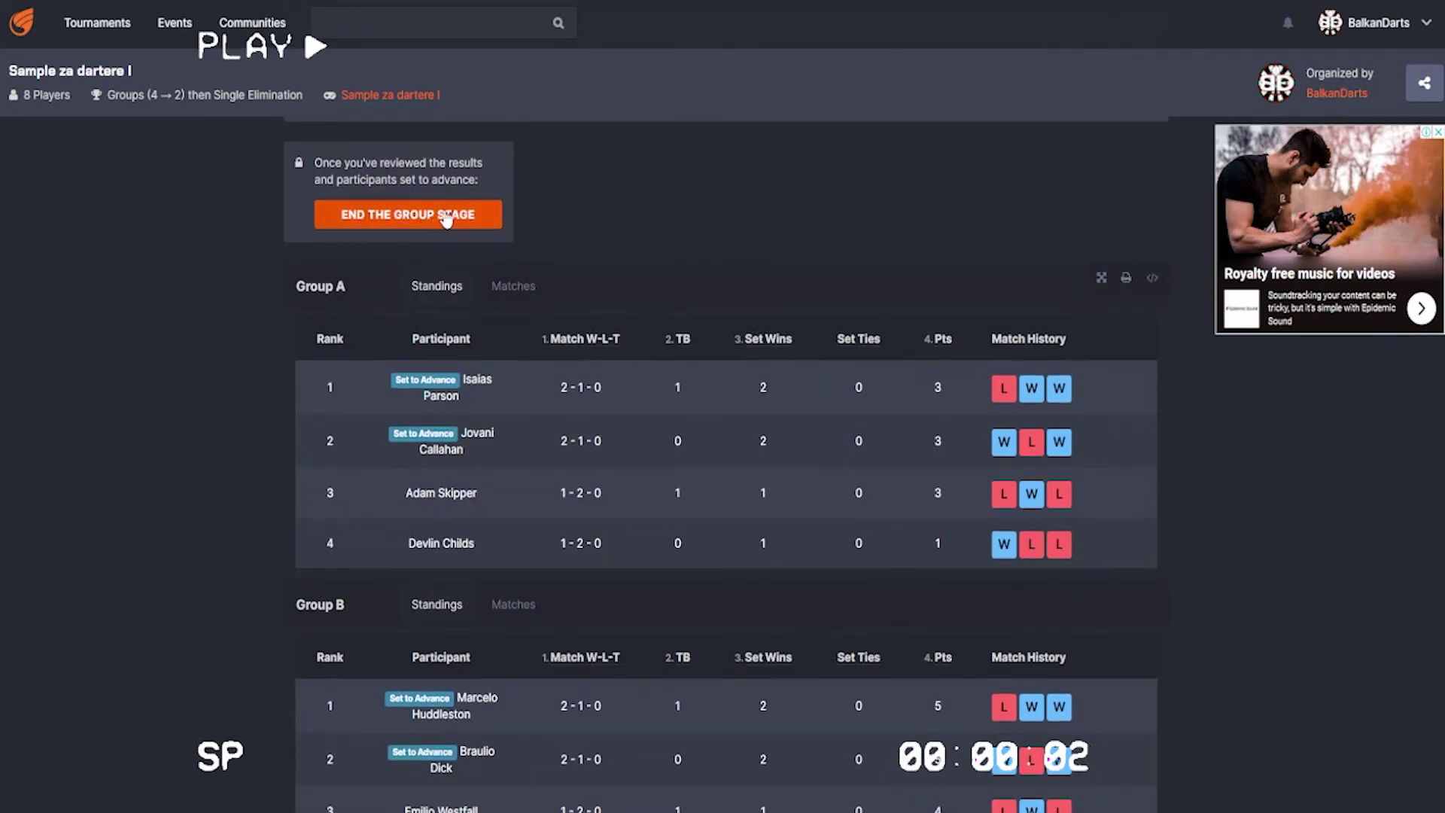
click(413, 215)
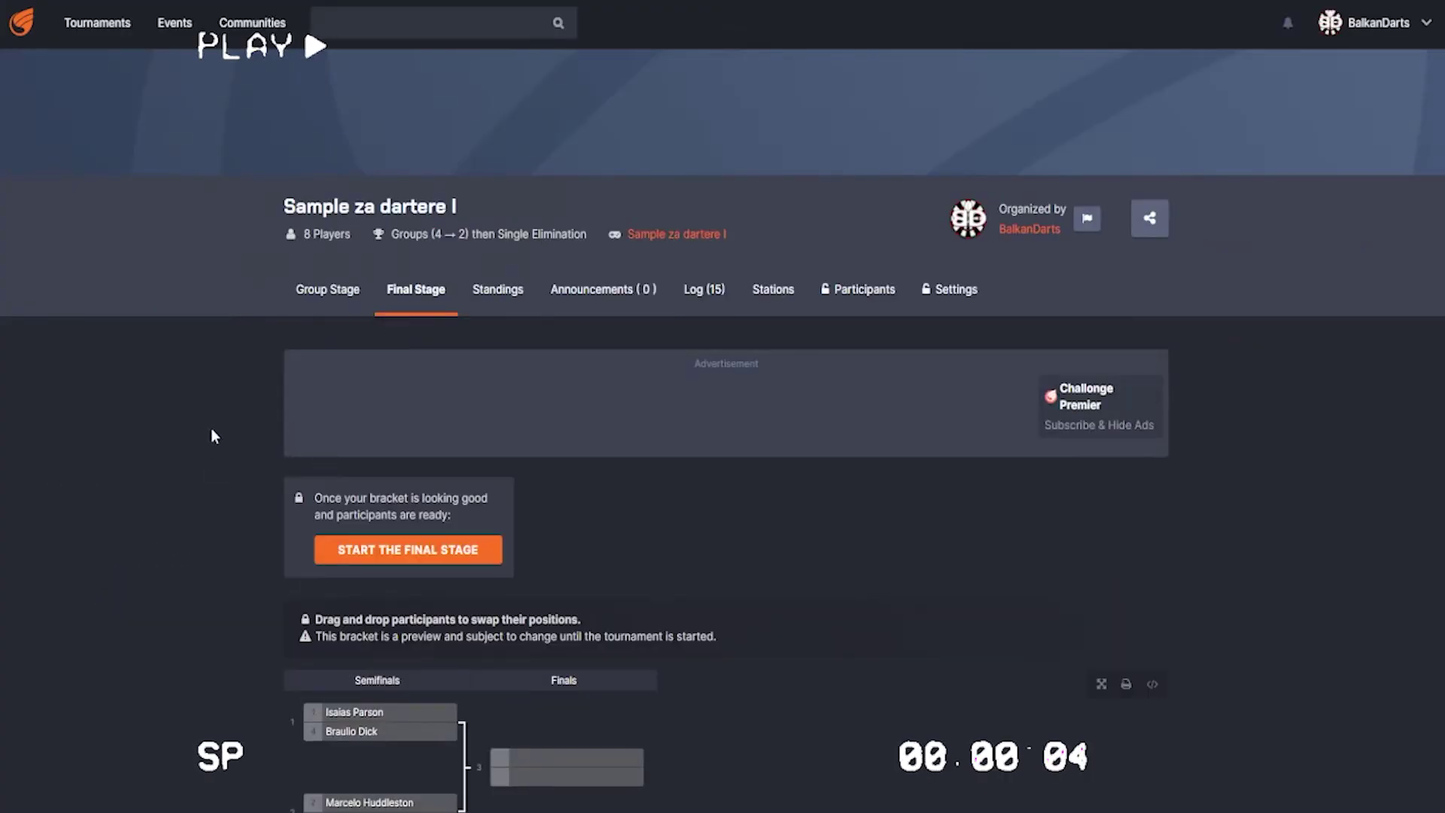
- Review the four-player semifinal bracket and start the final stage
scroll(211, 427, down, 3)
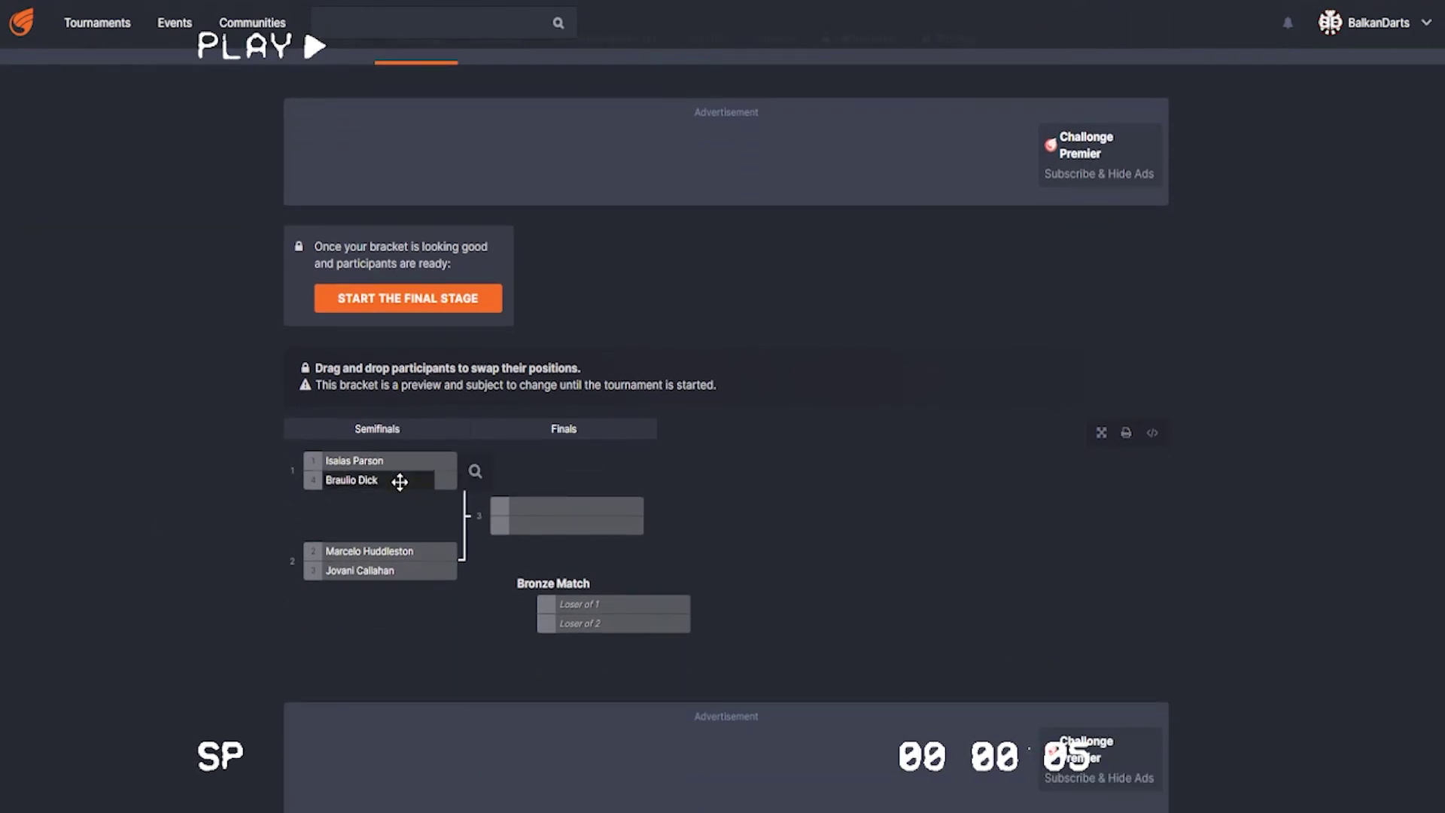
click(420, 300)
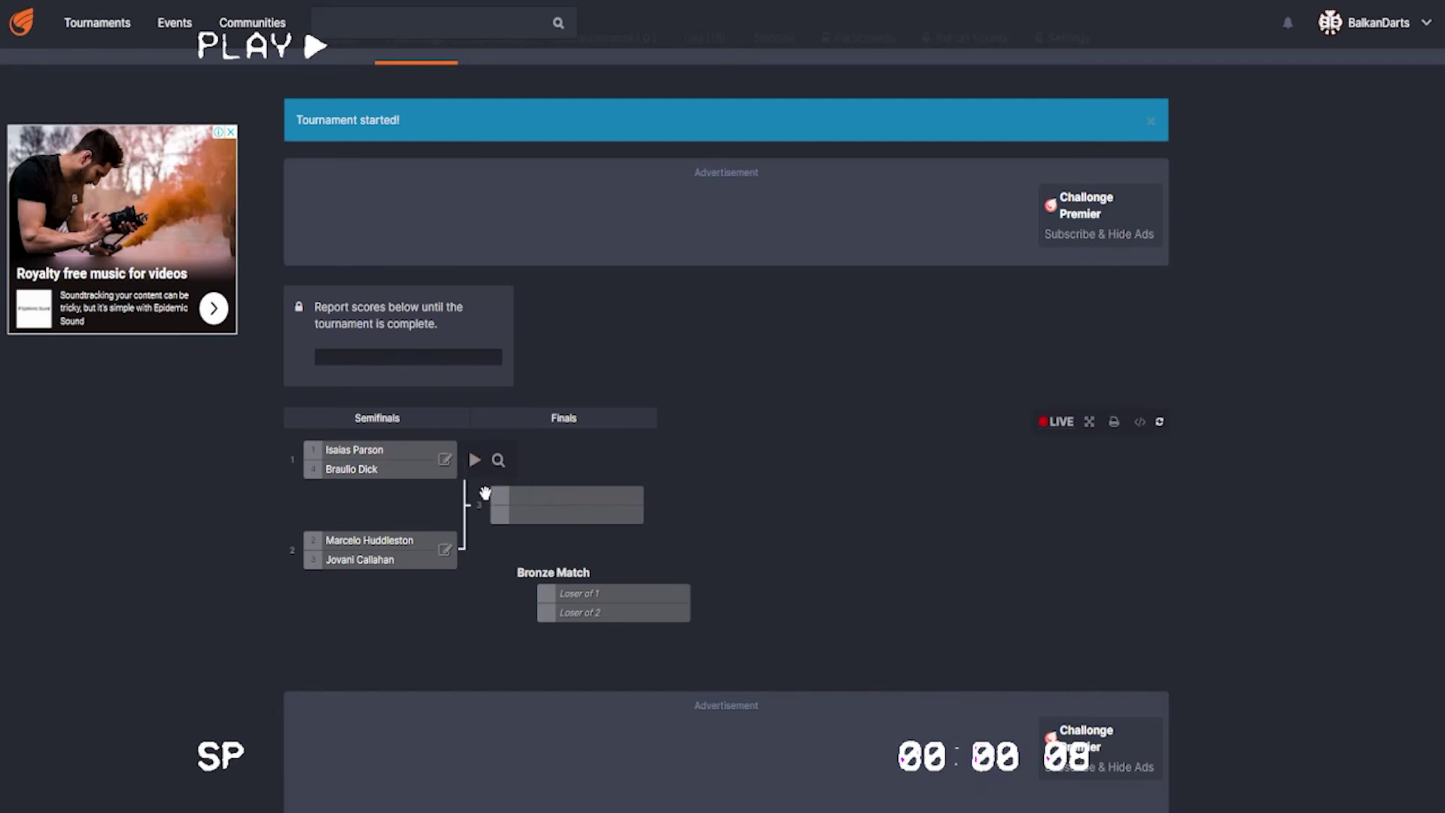
- Mark the second semifinal in progress and record the first semifinal as 2–1
click(476, 552)
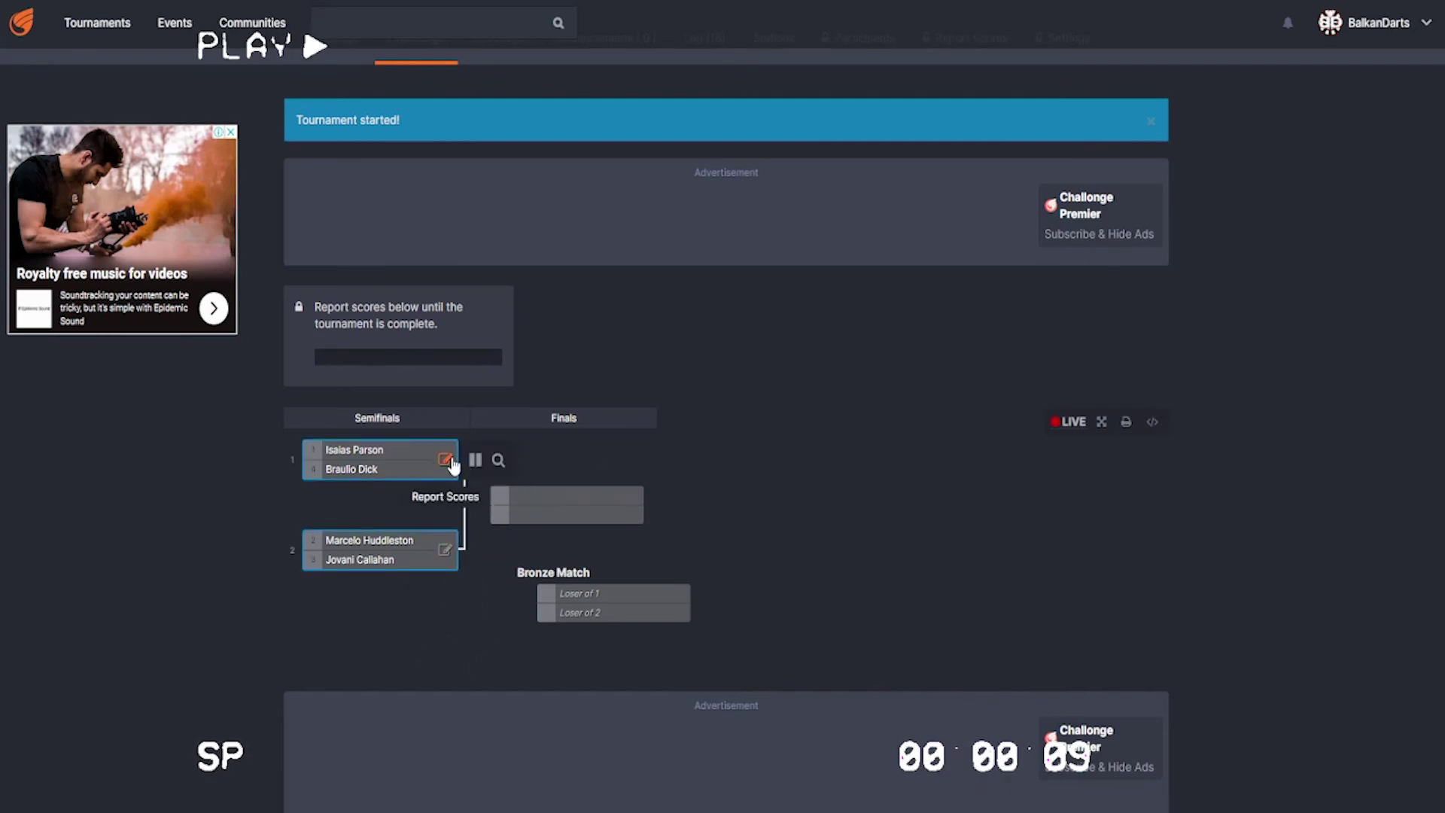
click(445, 460)
click(863, 359)
- Record the second semifinal as a 2–1 win for the top player
click(862, 359)
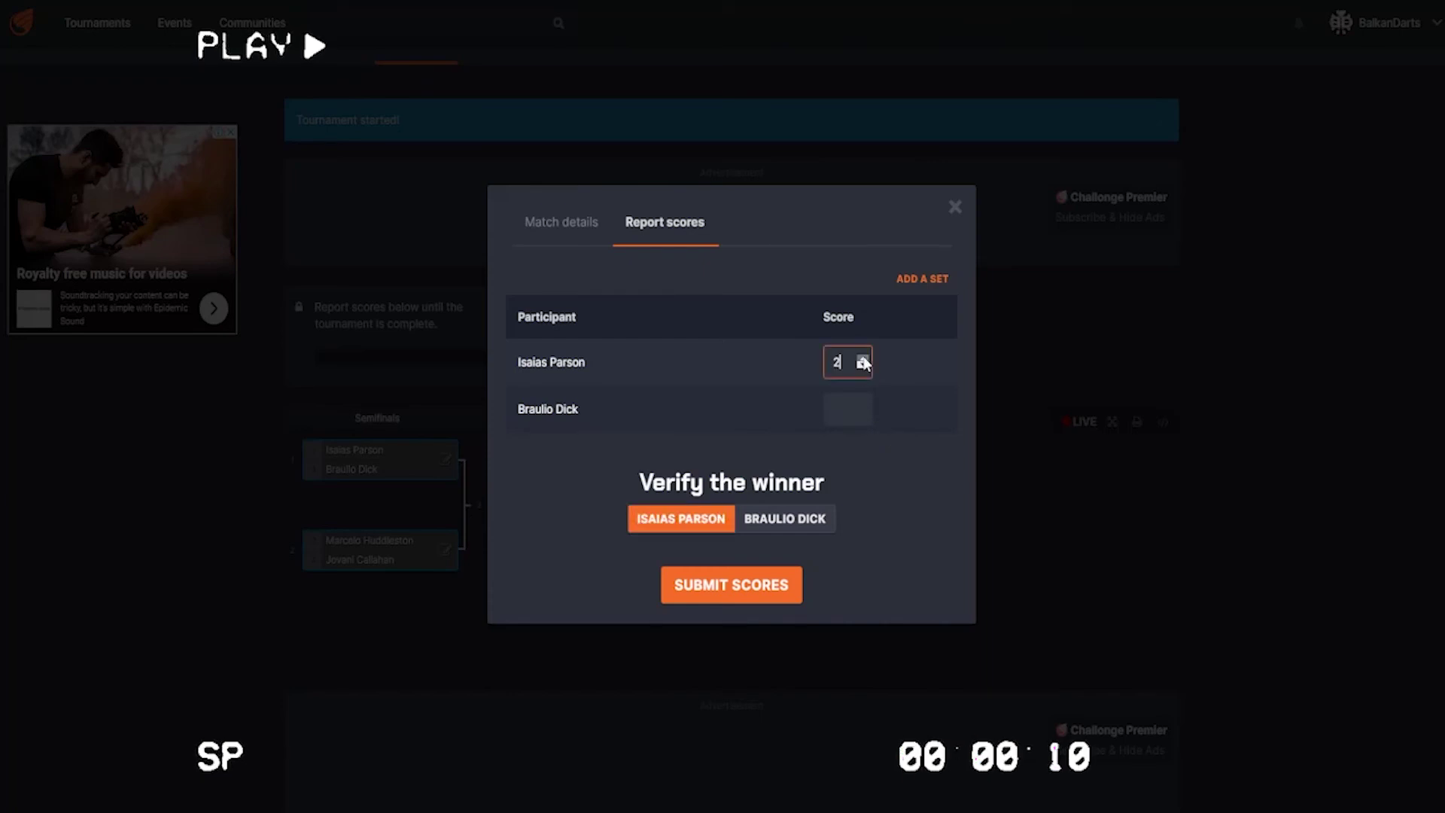
click(862, 404)
click(765, 595)
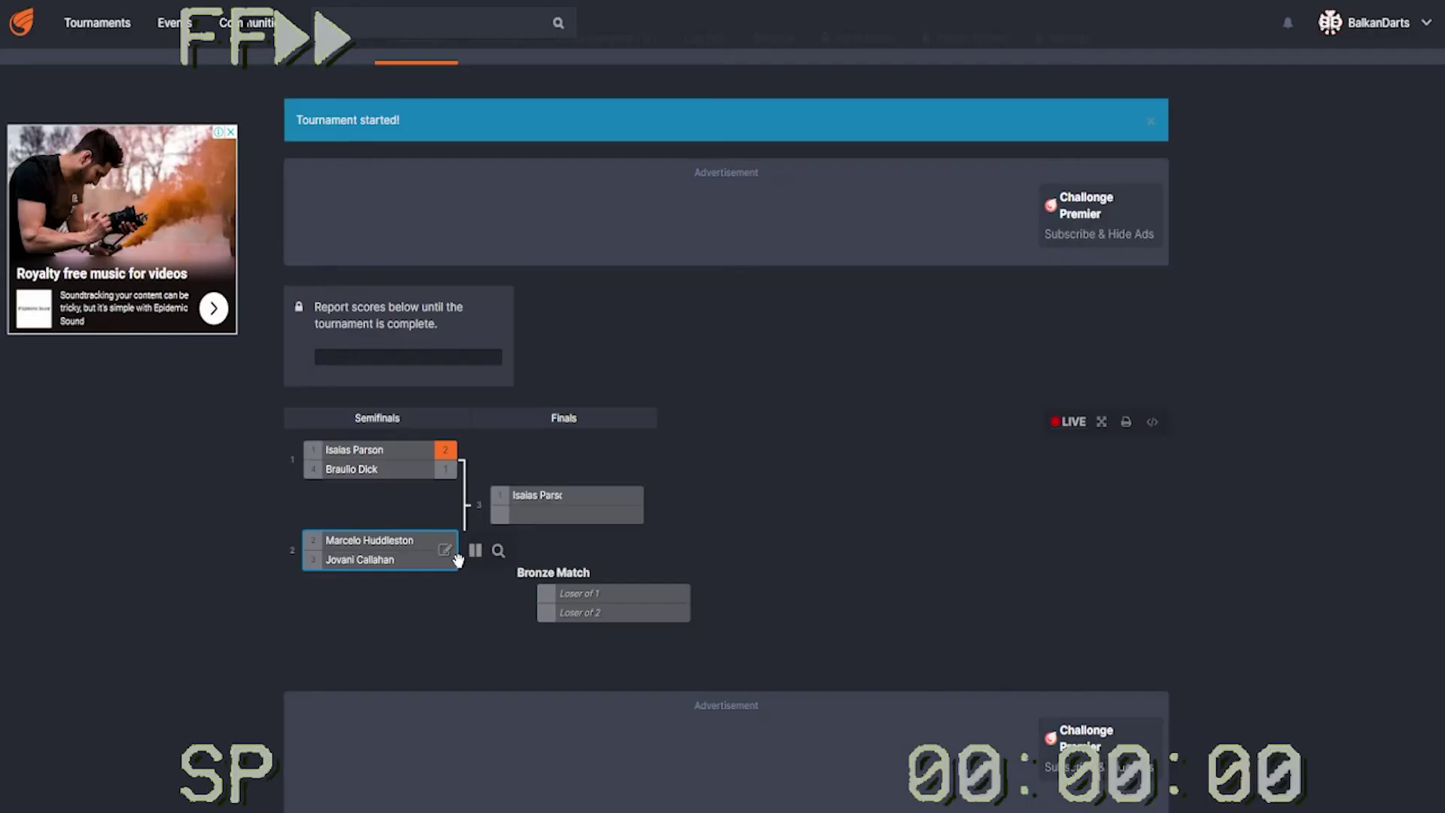
click(446, 550)
click(862, 359)
click(862, 359)
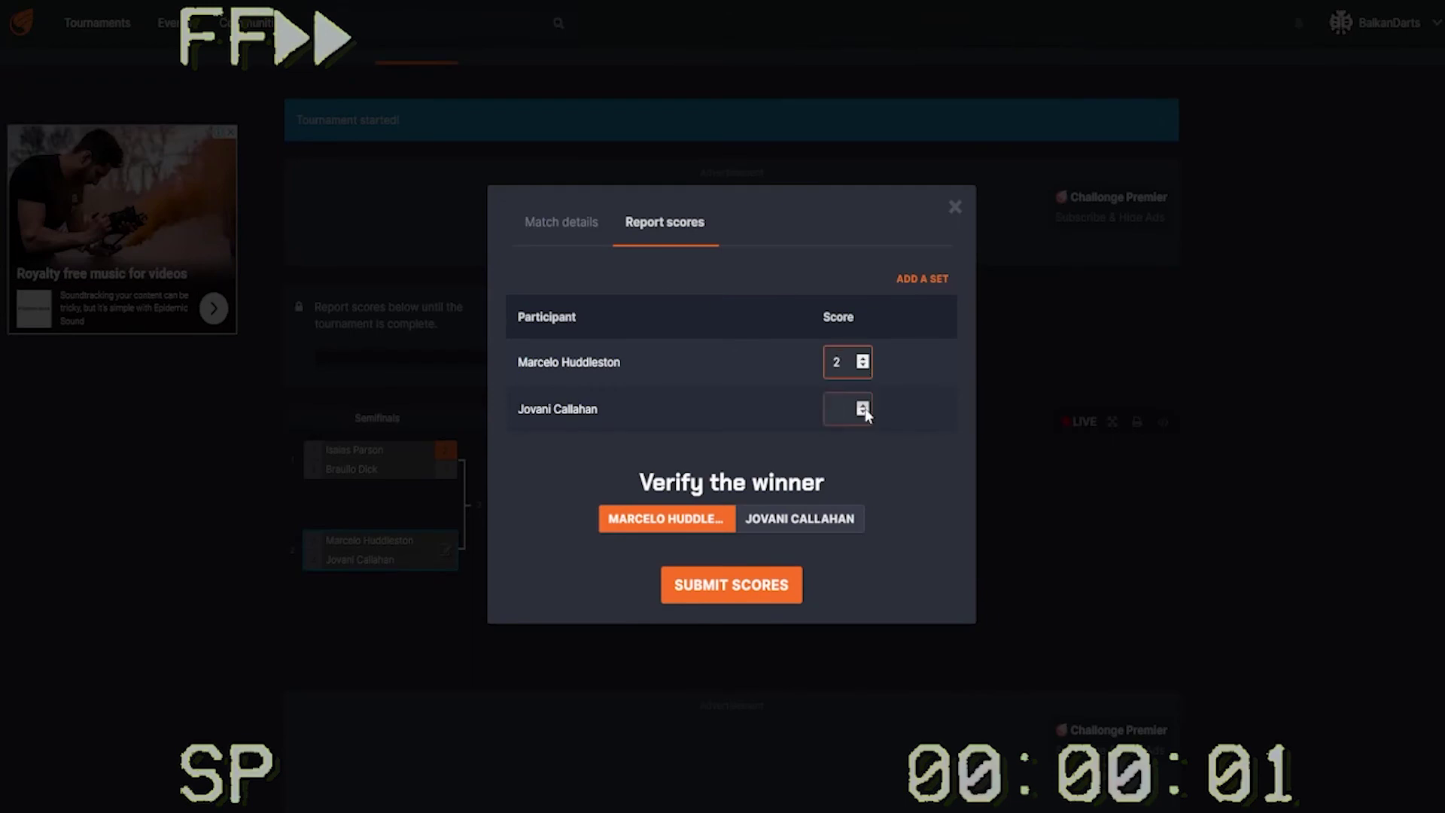
click(863, 404)
click(731, 584)
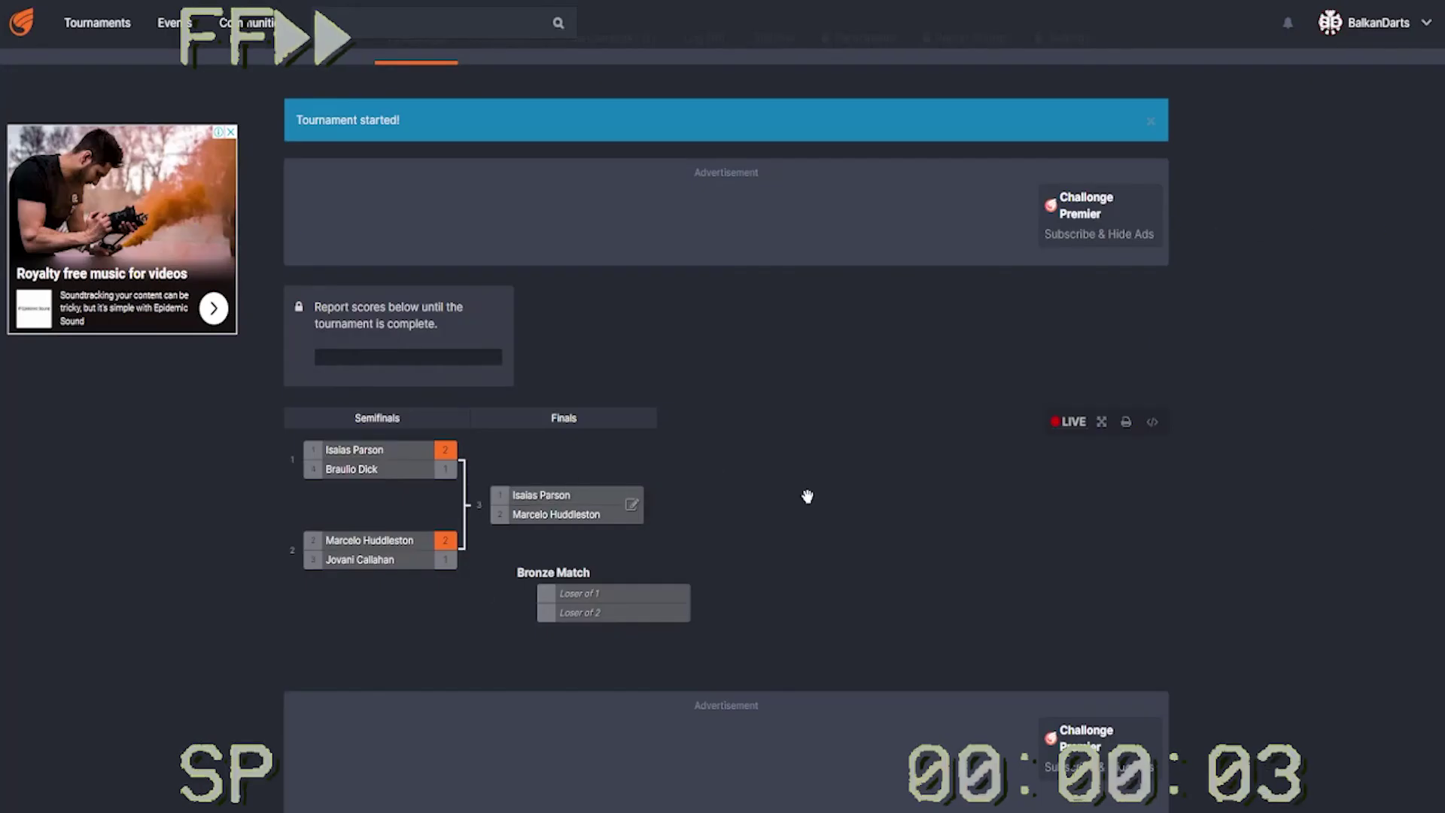
- Record the final as a 3–1 win for the first semifinal's winner
click(654, 491)
click(863, 359)
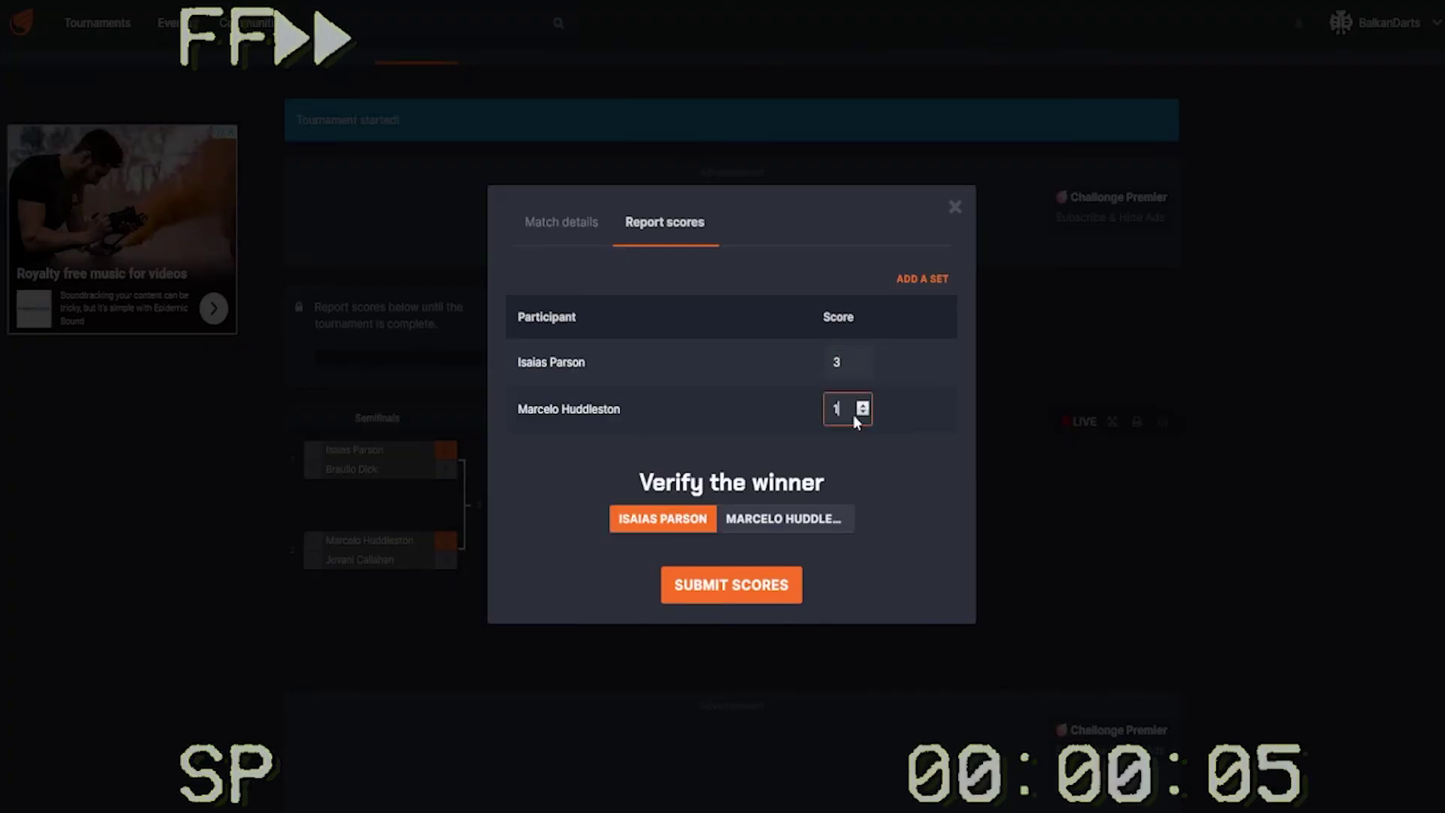
click(731, 585)
mouse_move(631, 608)
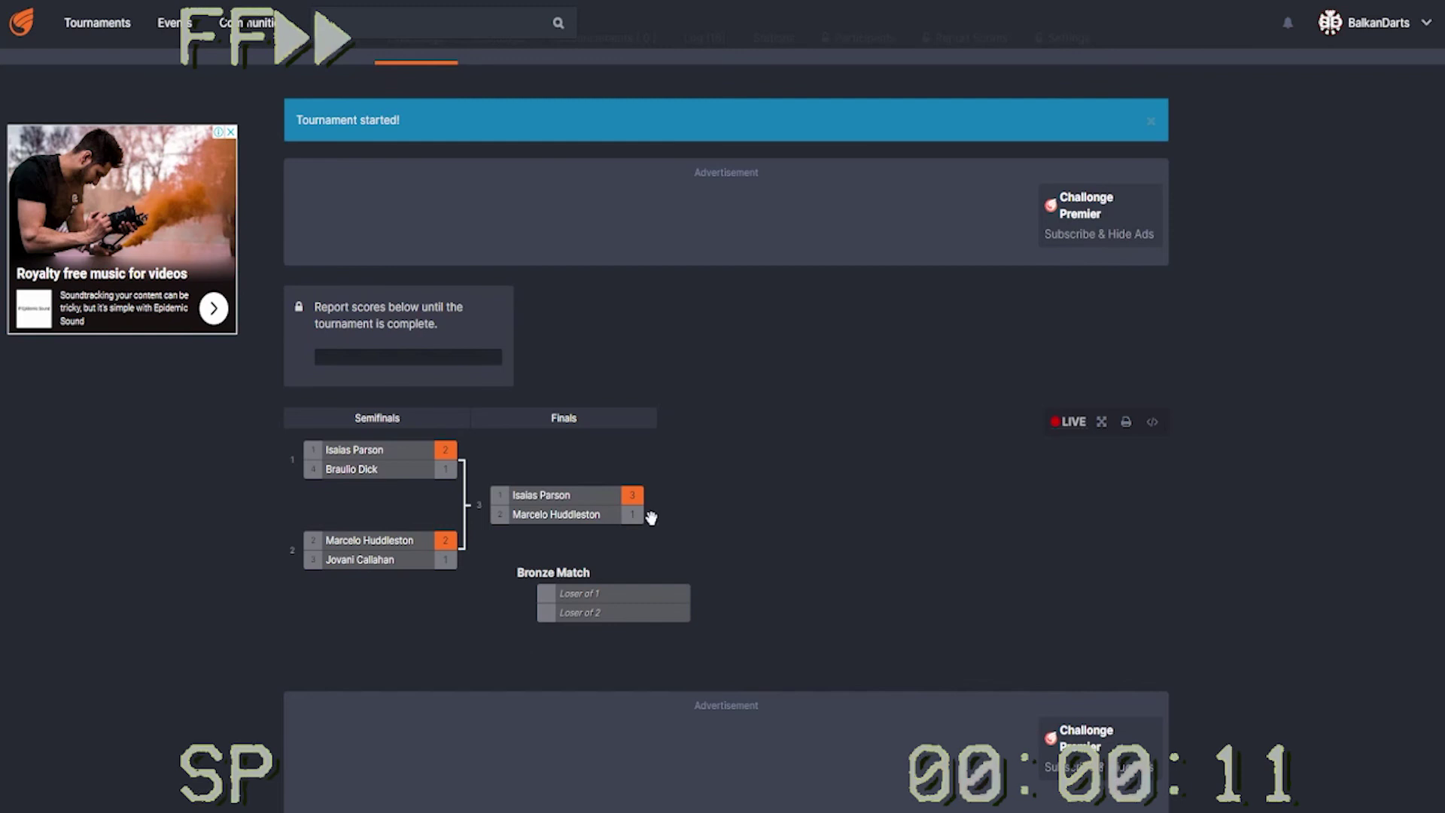
scroll(890, 406, up, 5)
click(1064, 284)
scroll(286, 597, down, 10)
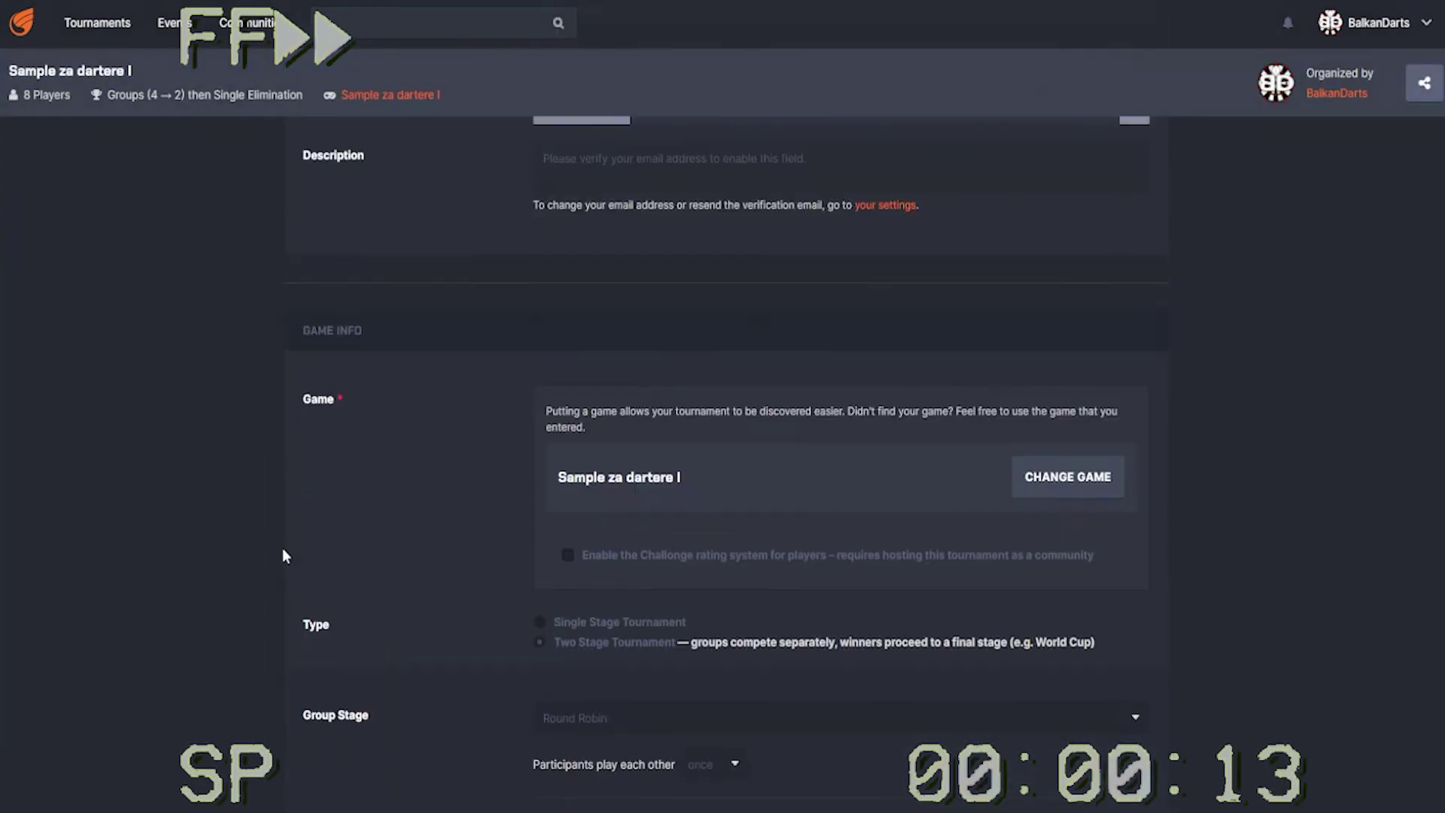
scroll(283, 550, down, 5)
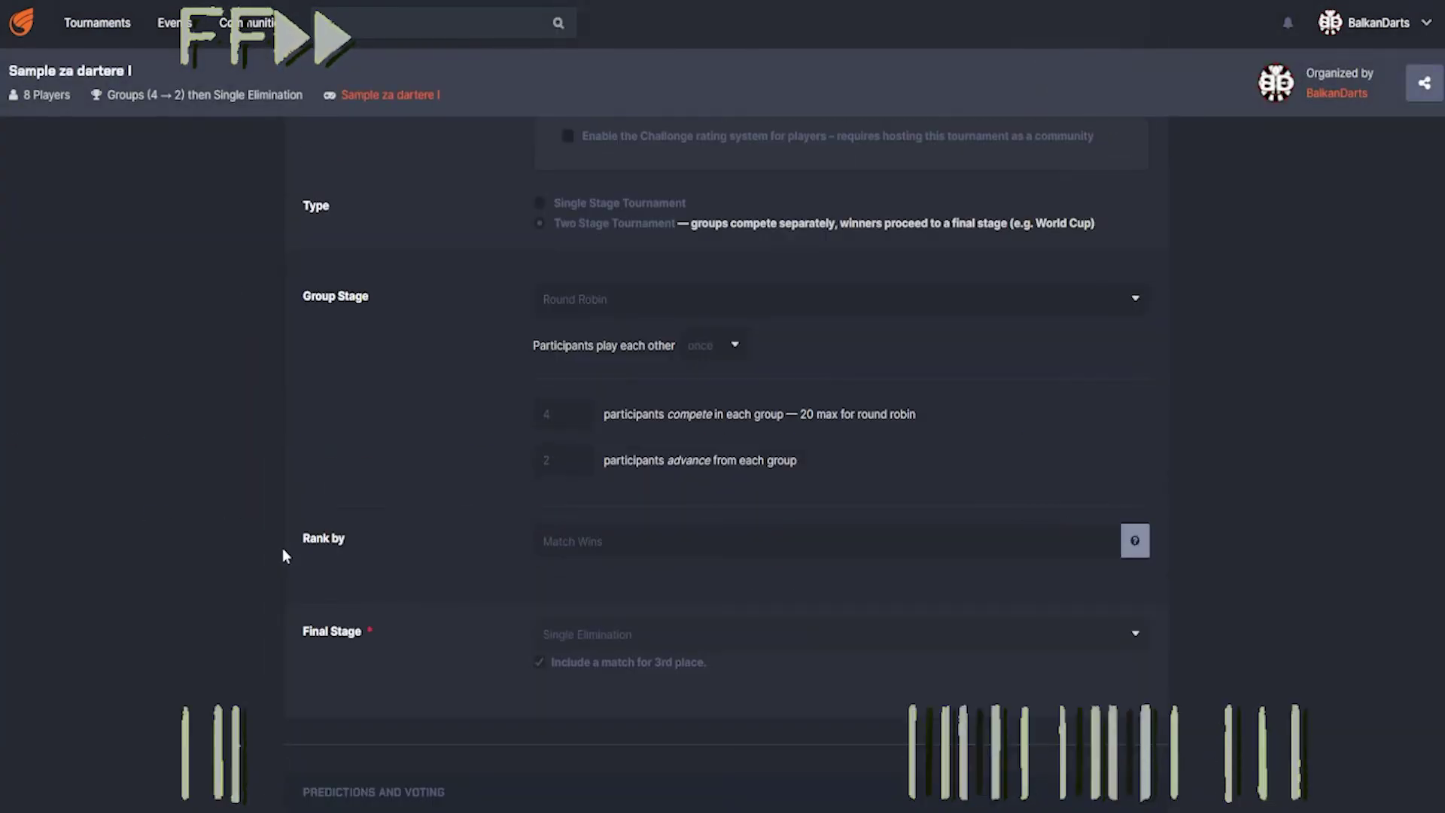
scroll(283, 550, up, 3)
scroll(283, 550, down, 5)
scroll(283, 555, down, 8)
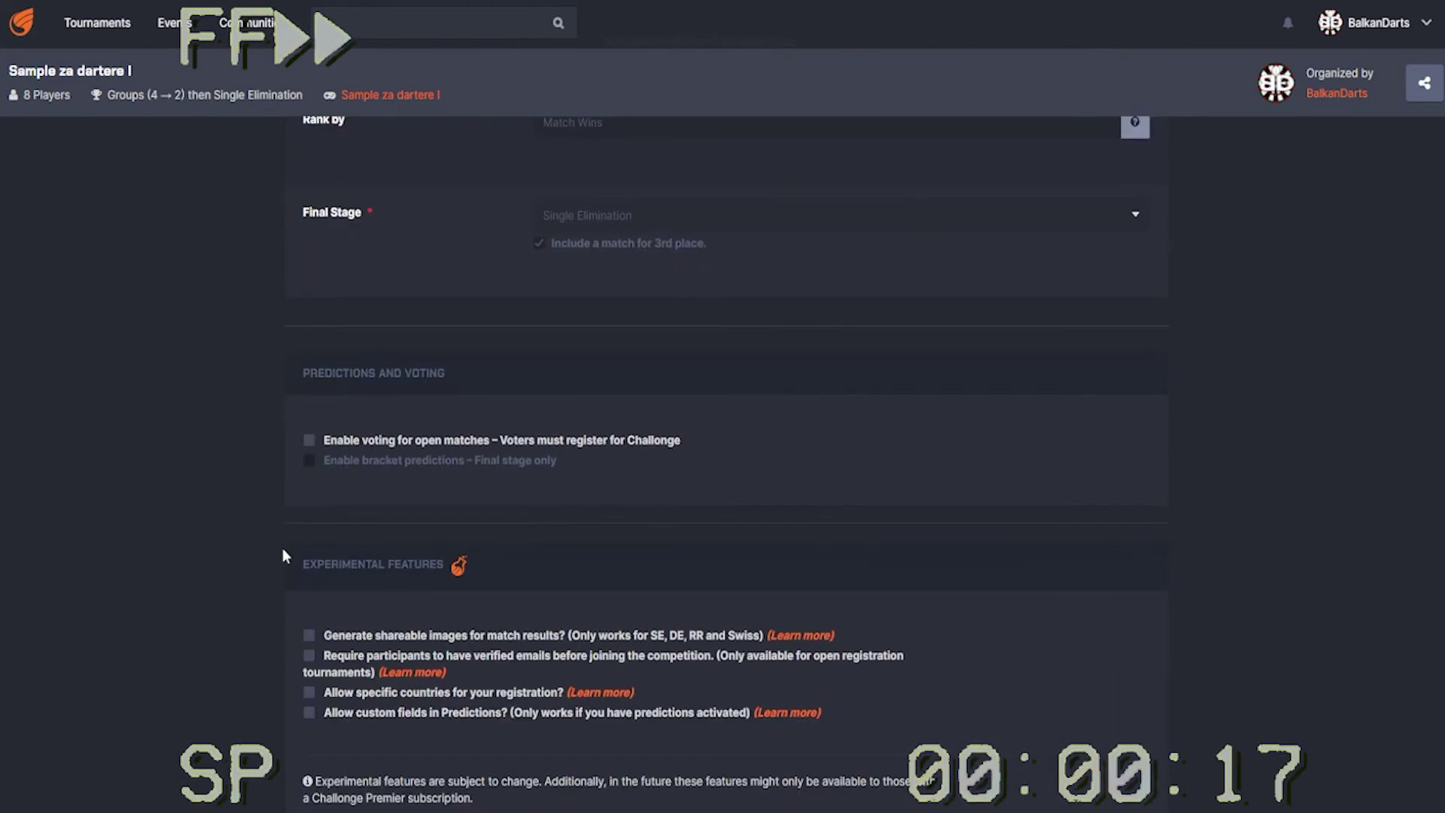
scroll(531, 429, up, 9)
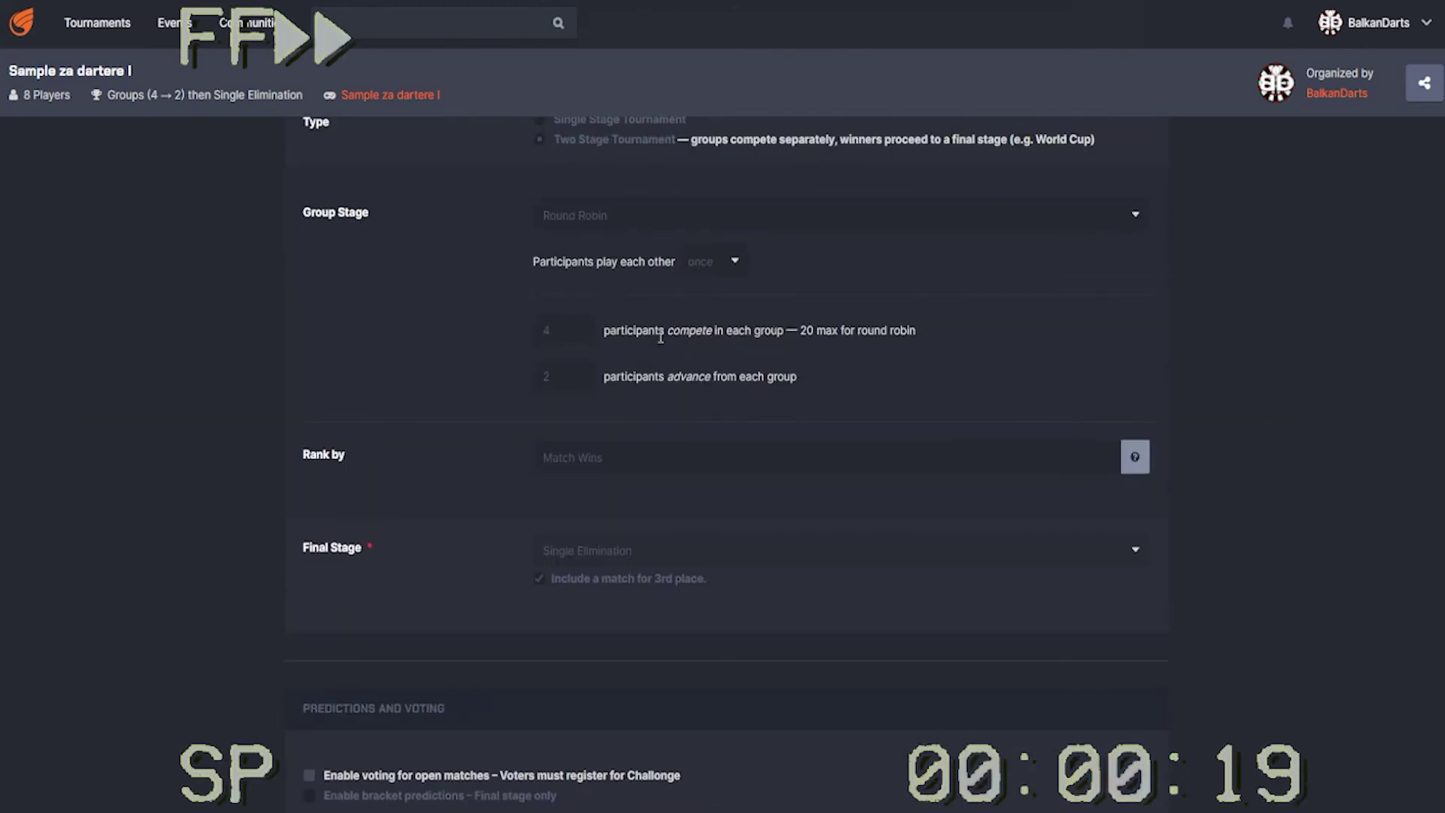
scroll(651, 463, up, 10)
key(alt+Left)
scroll(696, 493, down, 4)
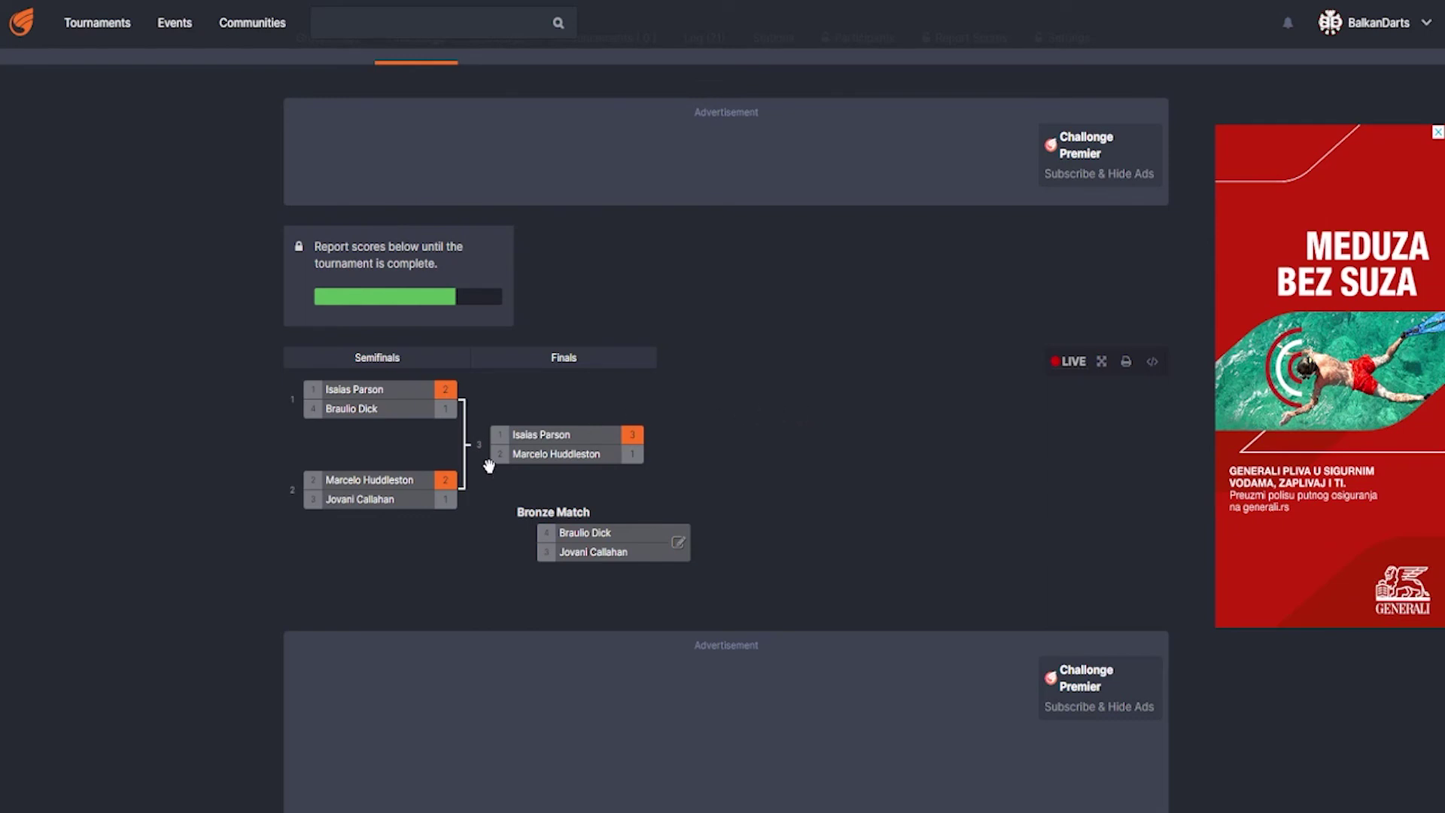
- Record the bronze match between the semifinal losers as a 3–2 win for the top player
mouse_move(632, 539)
click(678, 542)
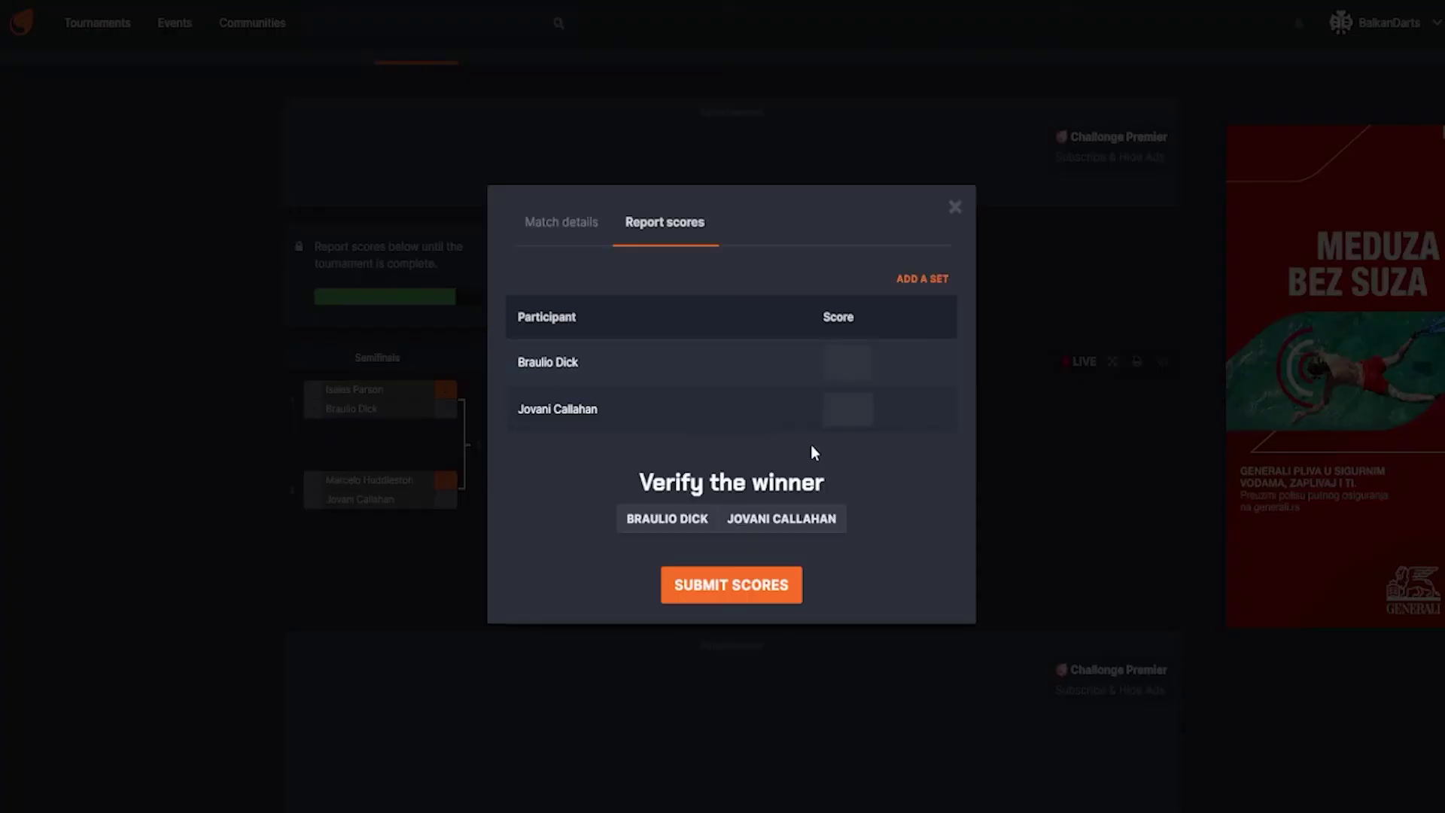
click(863, 357)
double_click(863, 357)
click(862, 405)
click(862, 405)
click(760, 591)
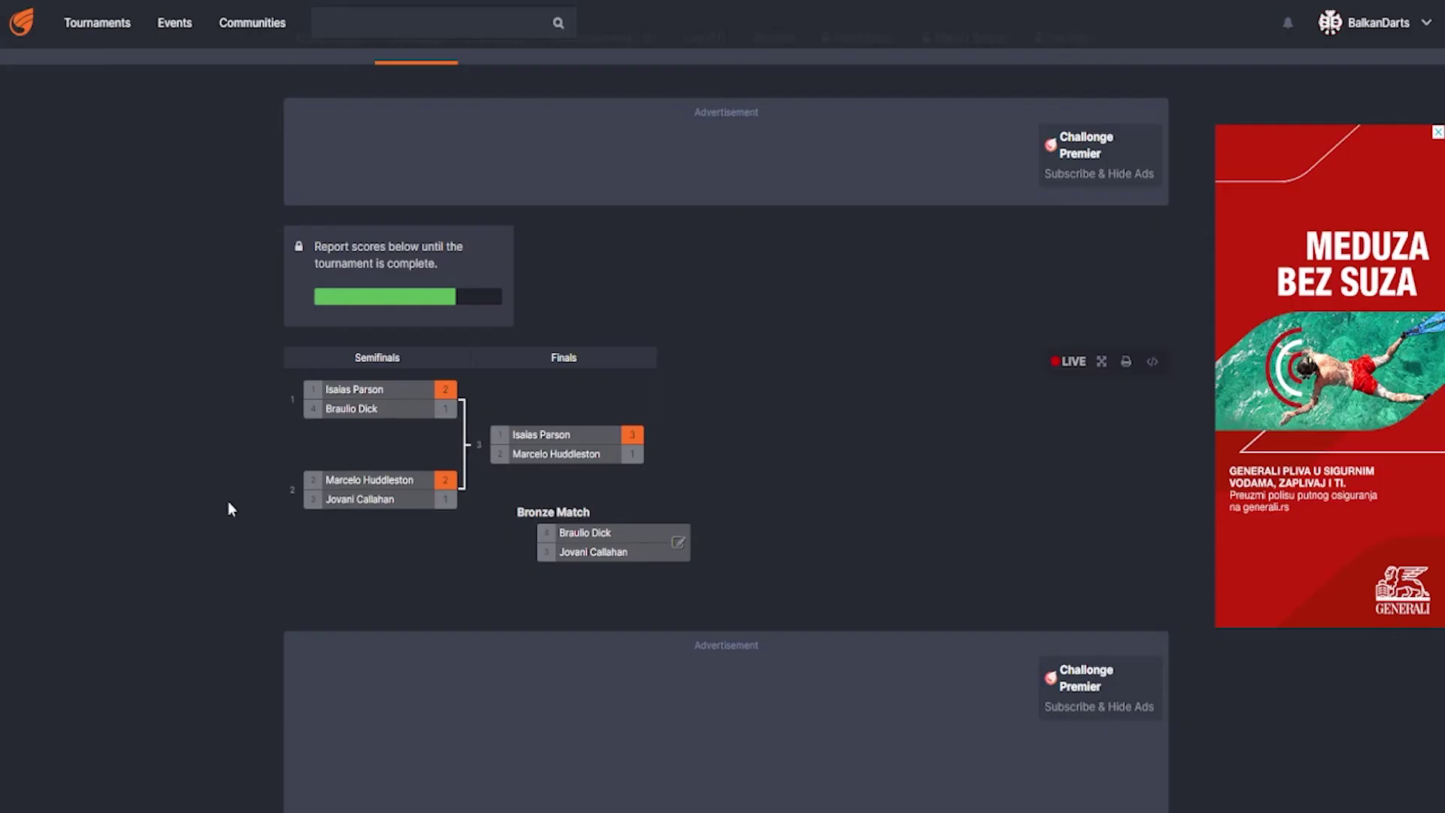